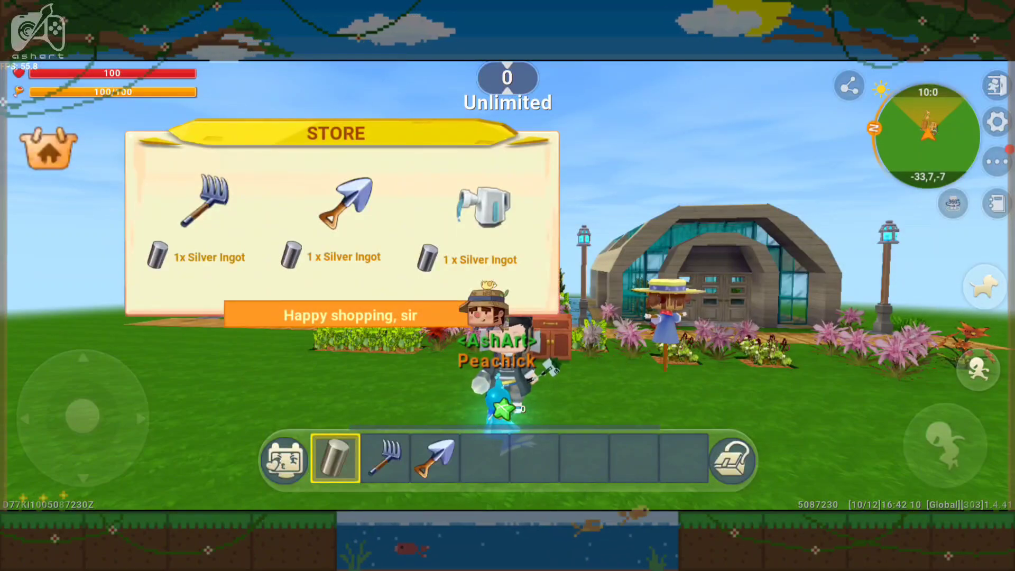
Buy the watering can from the in-game store for 1 Silver Ingot and close the store
{"action": "left_click", "coordinate": [484, 206]}
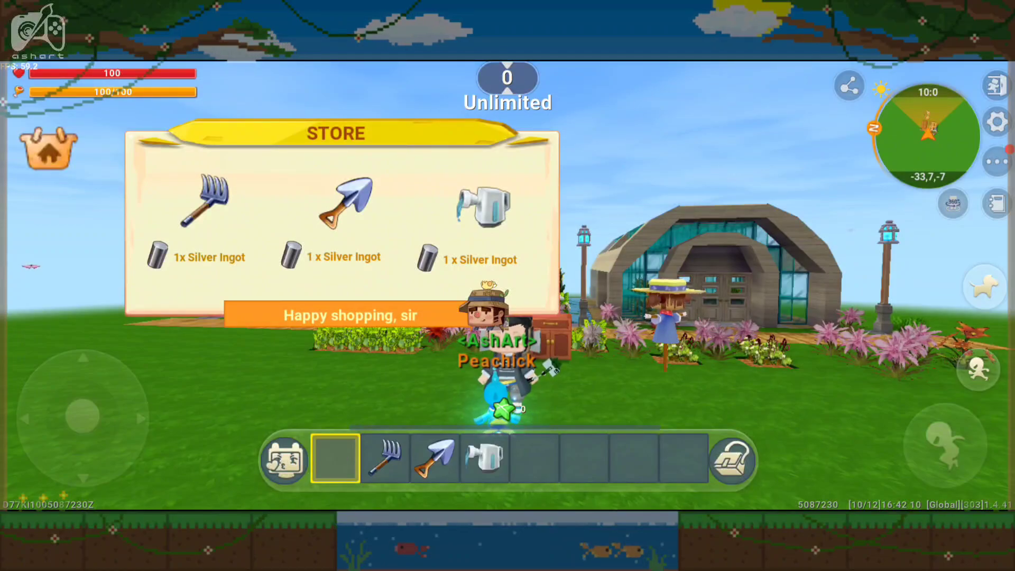
{"action": "left_click", "coordinate": [49, 148]}
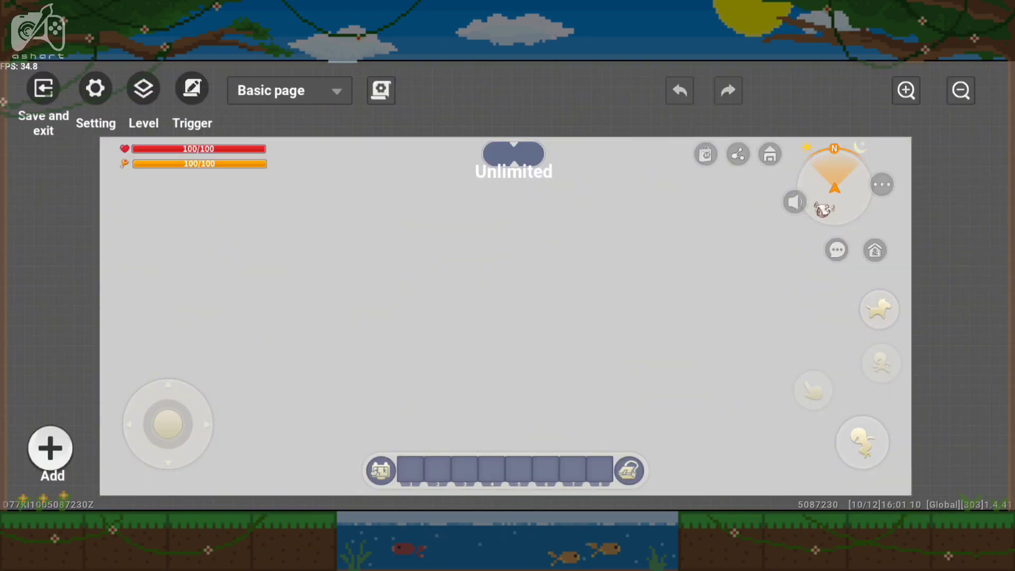
Add a button component using the orange shopping basket image with the house symbol as the store logo
{"action": "left_click", "coordinate": [50, 448]}
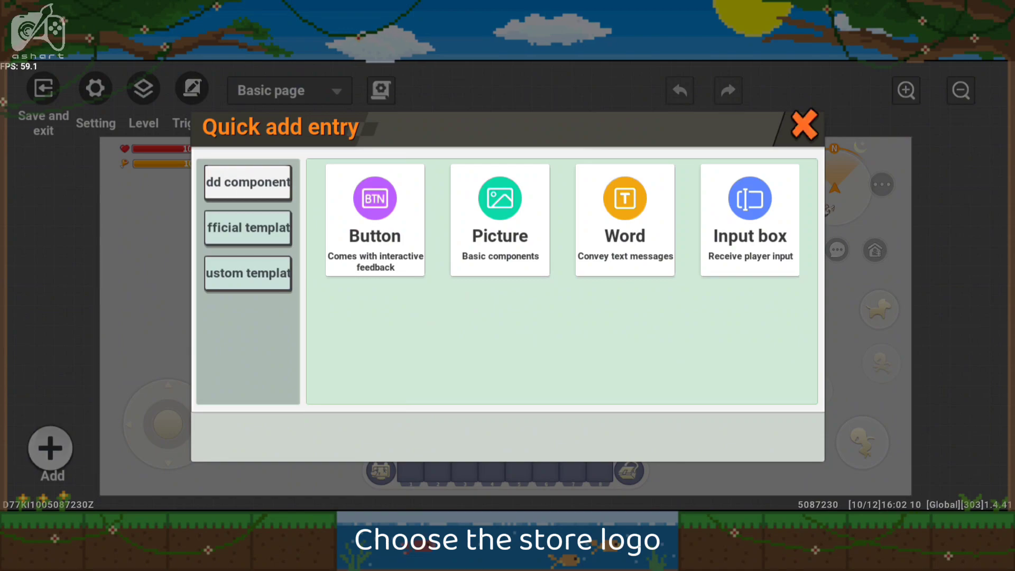
{"action": "left_click", "coordinate": [392, 259]}
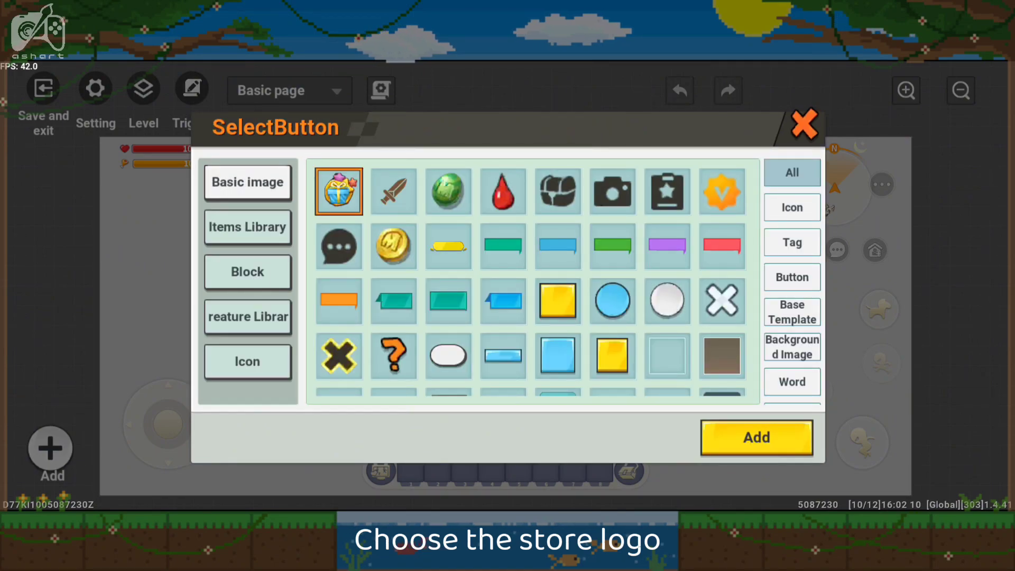
{"action": "scroll", "coordinate": [531, 281], "scroll_direction": "down", "scroll_amount": 10}
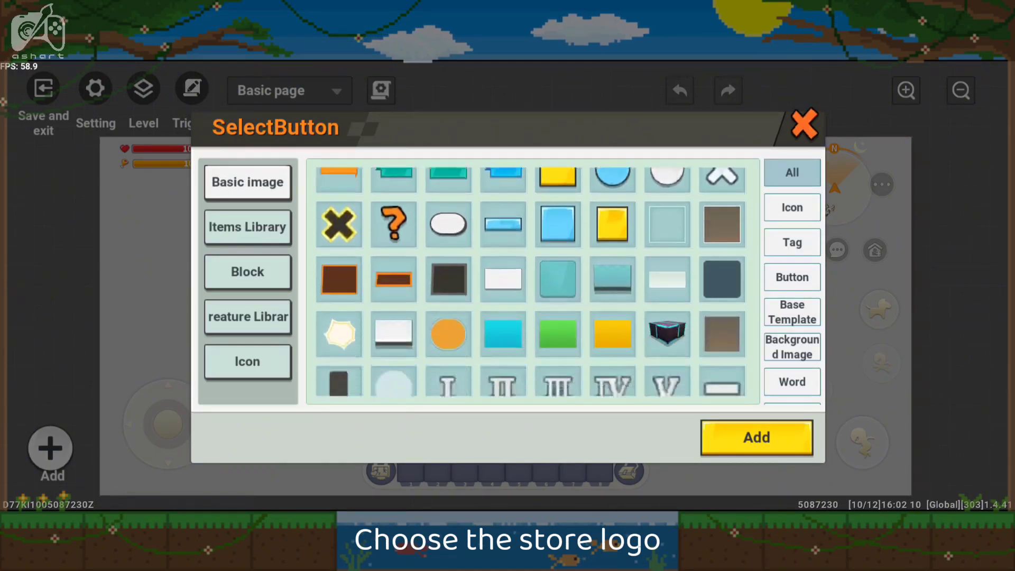
{"action": "scroll", "coordinate": [531, 281], "scroll_direction": "up", "scroll_amount": 3}
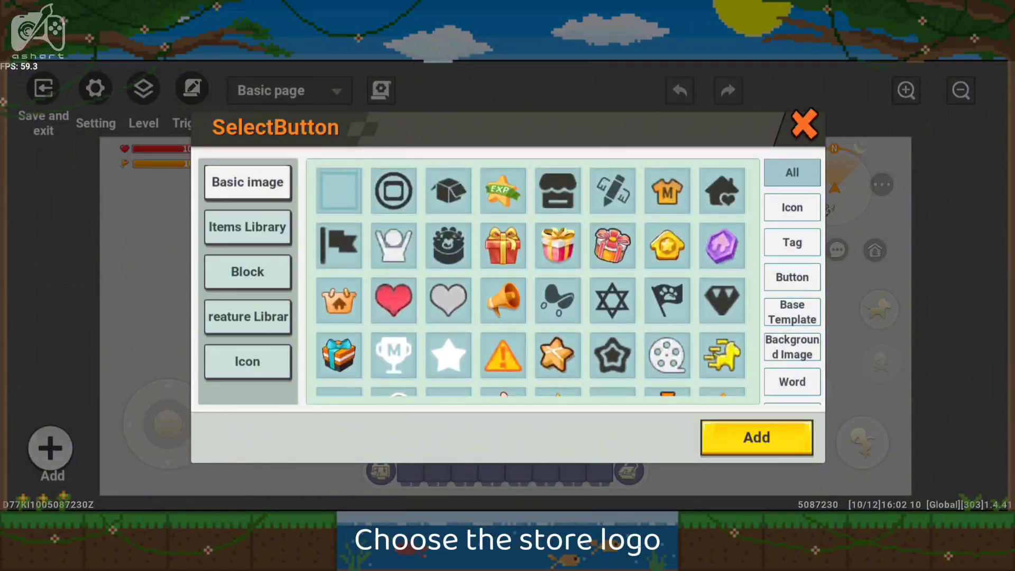
{"action": "scroll", "coordinate": [531, 281], "scroll_direction": "down", "scroll_amount": 1}
{"action": "left_click", "coordinate": [338, 257]}
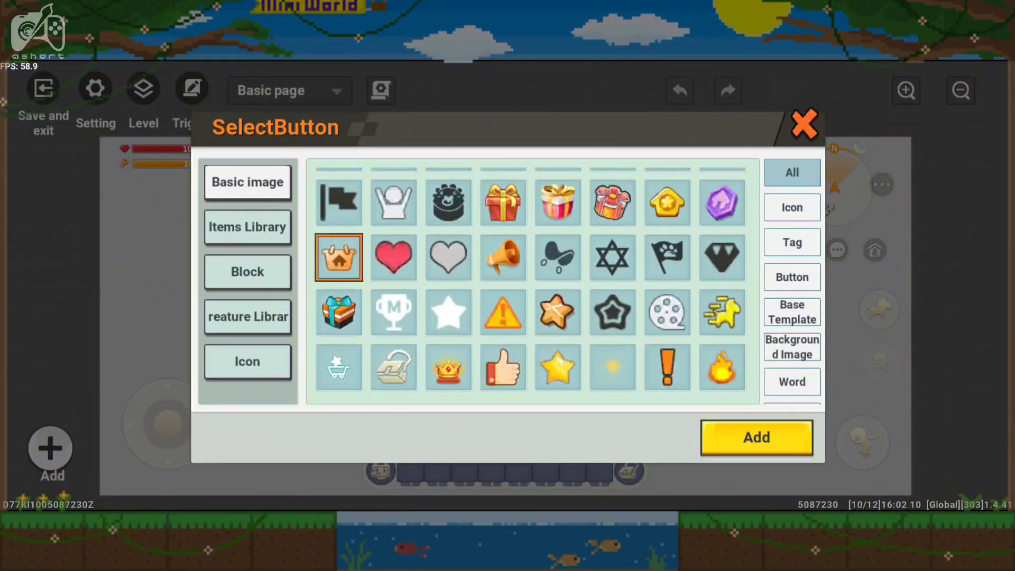
{"action": "left_click", "coordinate": [756, 438]}
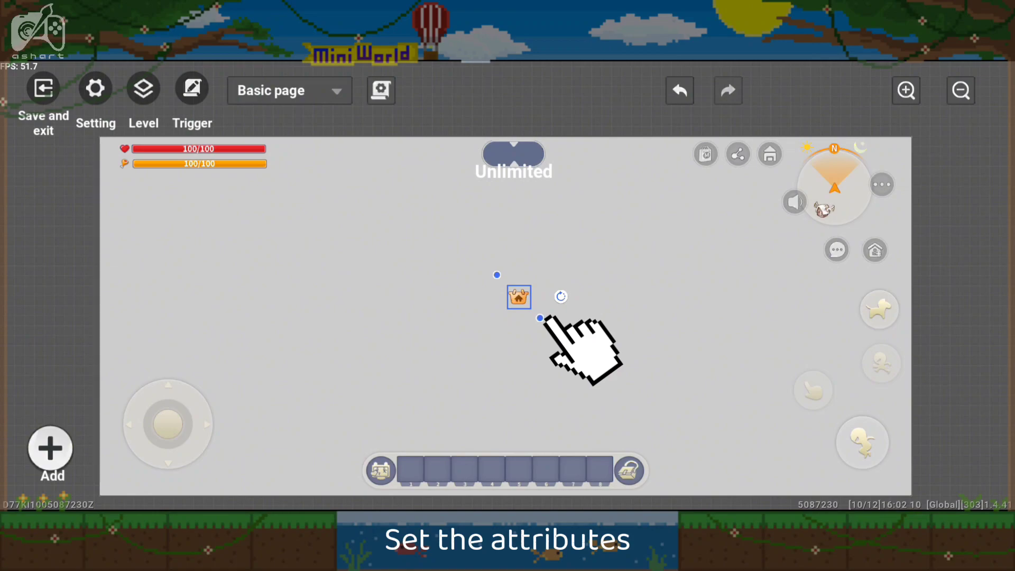
Rename the basket button as Store Button ON in its attributes
{"action": "left_click", "coordinate": [541, 309]}
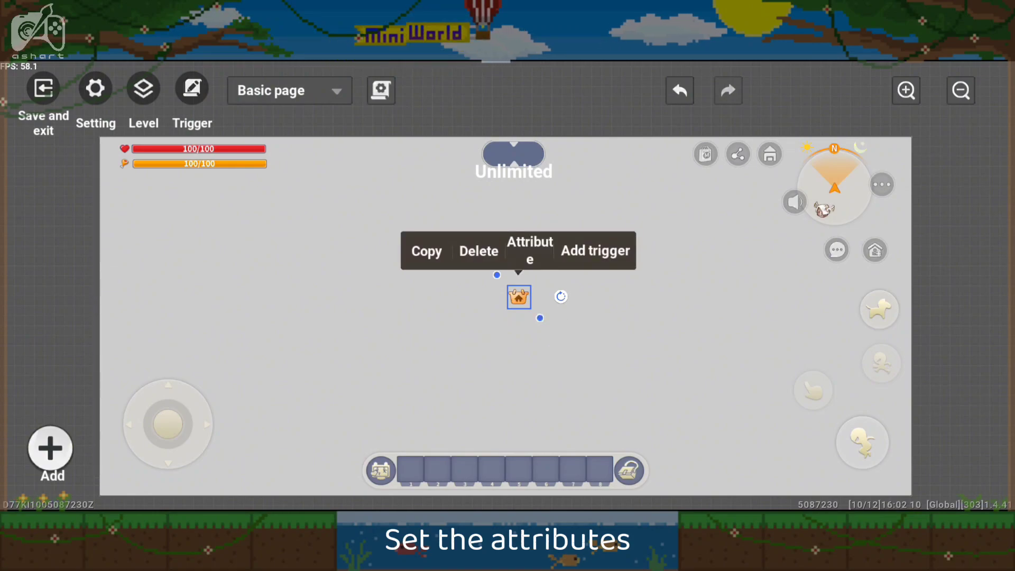
{"action": "left_click", "coordinate": [530, 250]}
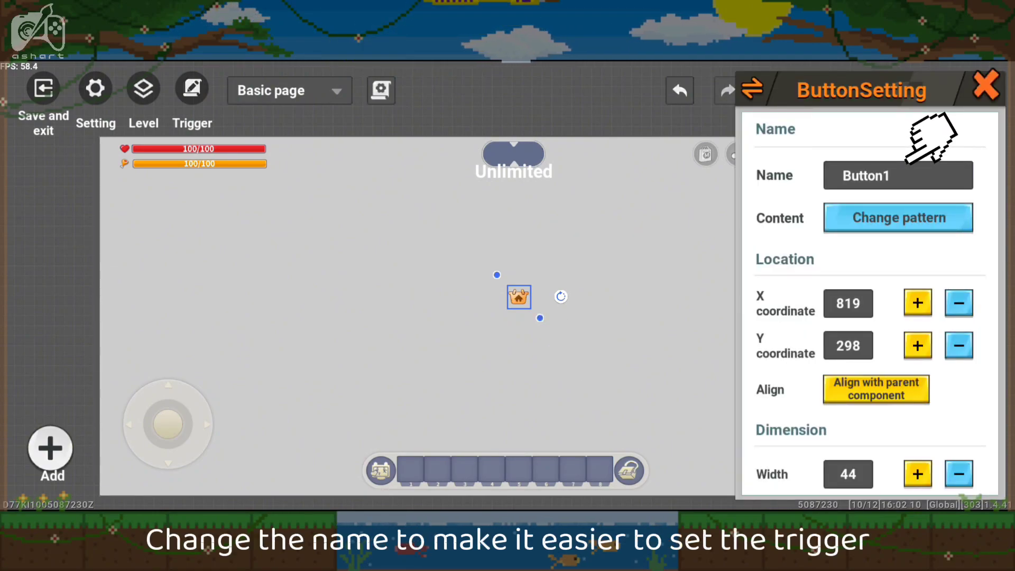
{"action": "left_click", "coordinate": [898, 175]}
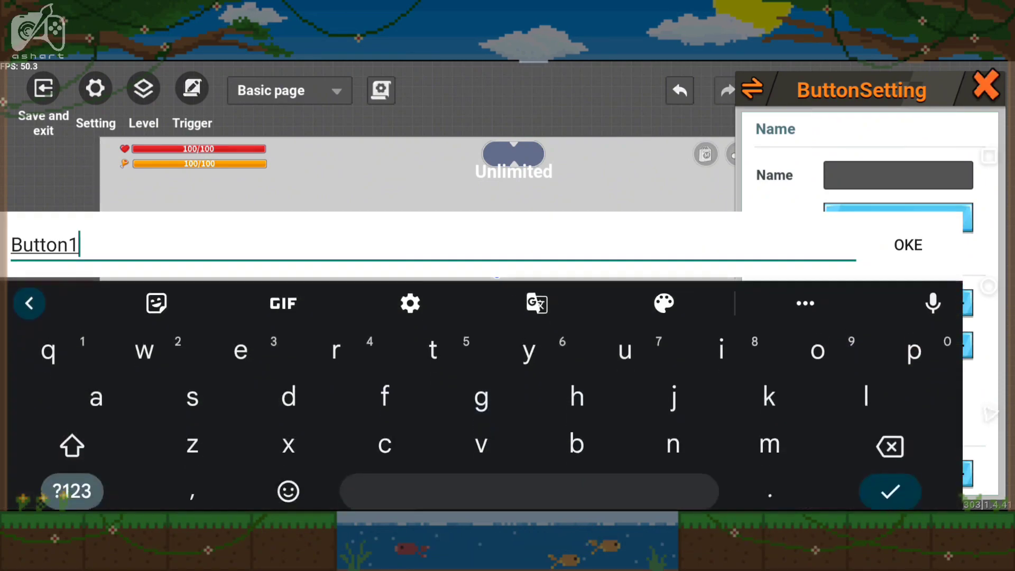
{"action": "key", "text": "BackSpace"}
{"action": "type", "text": "ON"}
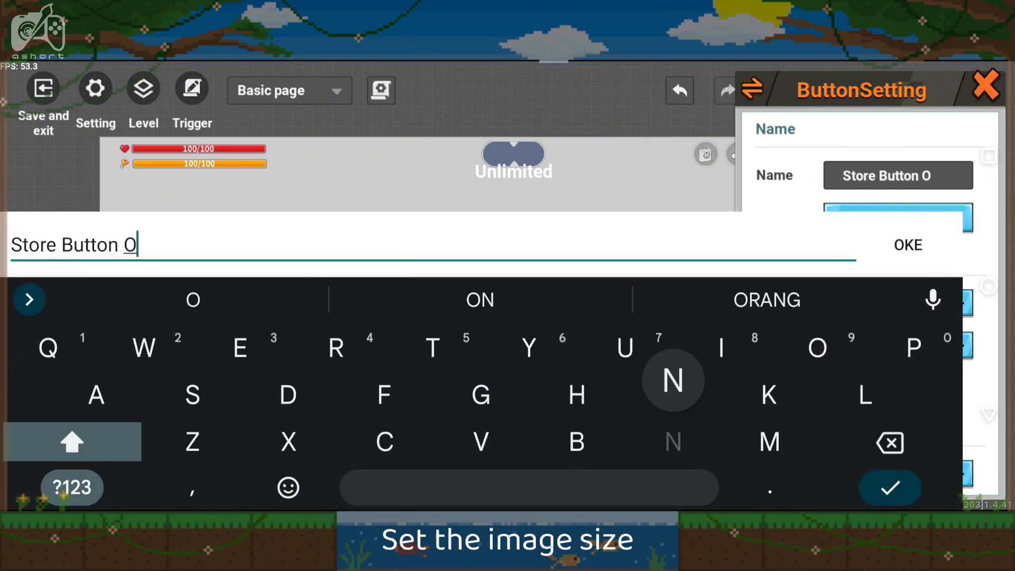
{"action": "key", "text": "Return"}
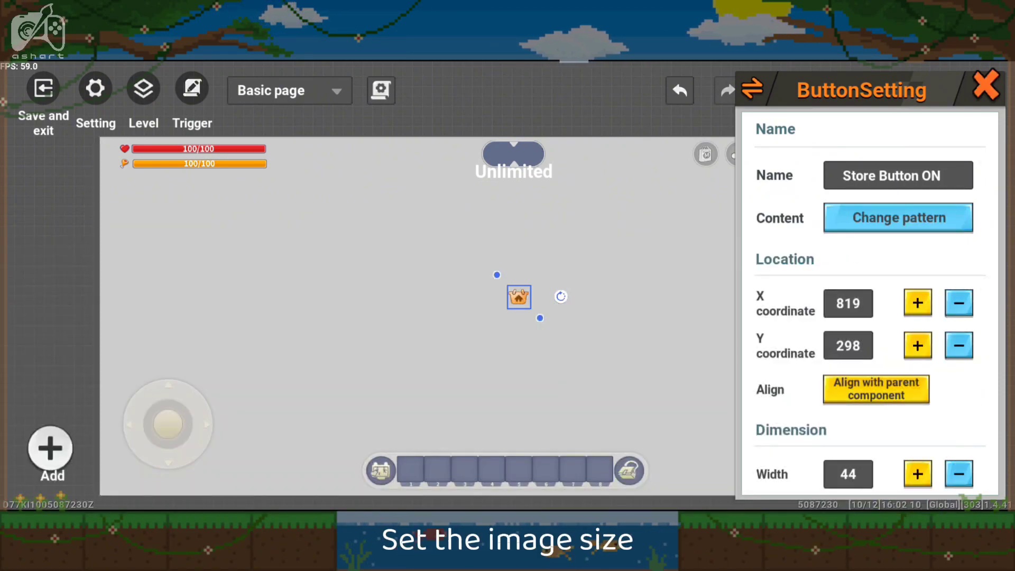
Set the basket button's width to 100
{"action": "scroll", "coordinate": [847, 345], "scroll_direction": "down", "scroll_amount": 3}
{"action": "left_click", "coordinate": [848, 215]}
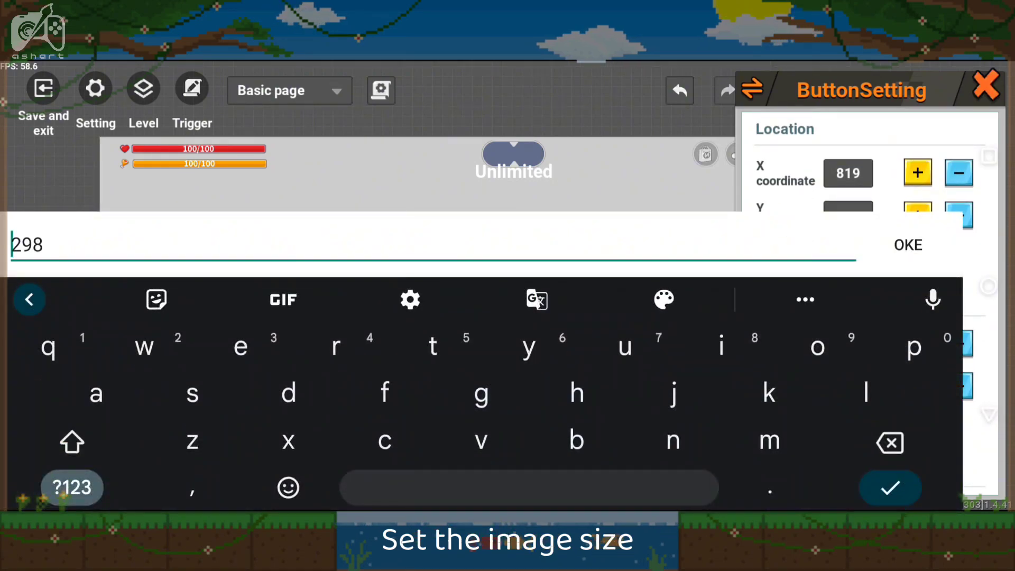
{"action": "key", "text": "Return"}
{"action": "scroll", "coordinate": [866, 317], "scroll_direction": "down", "scroll_amount": 3}
{"action": "left_click", "coordinate": [845, 245]}
{"action": "key", "text": "BackSpace"}
{"action": "key", "text": "BackSpace"}
{"action": "type", "text": "100"}
{"action": "key", "text": "Return"}
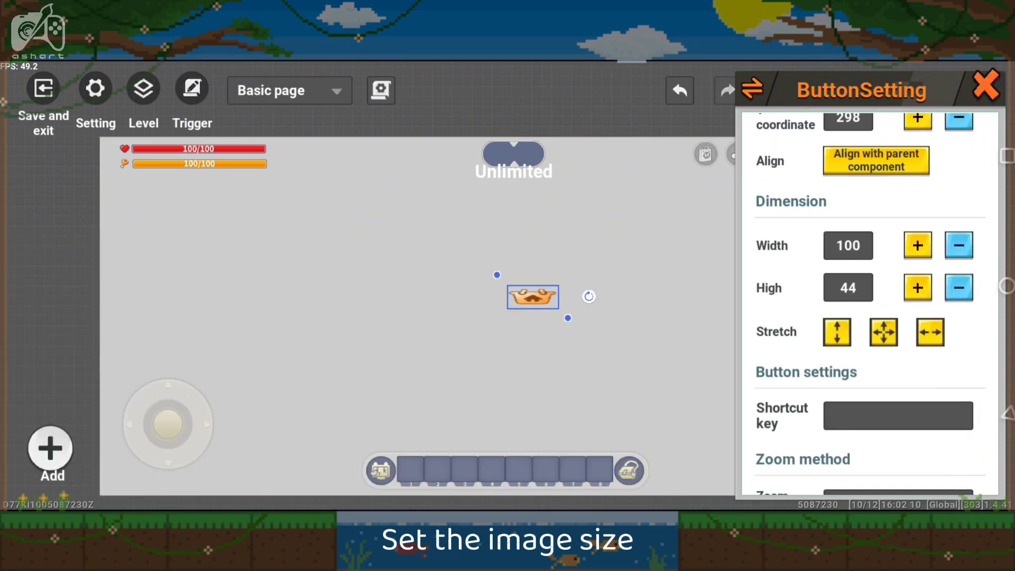
Set the basket button's height to 100 and move the button just below the health and hunger bars
{"action": "left_click", "coordinate": [848, 288]}
{"action": "key", "text": "BackSpace"}
{"action": "key", "text": "BackSpace"}
{"action": "type", "text": "100"}
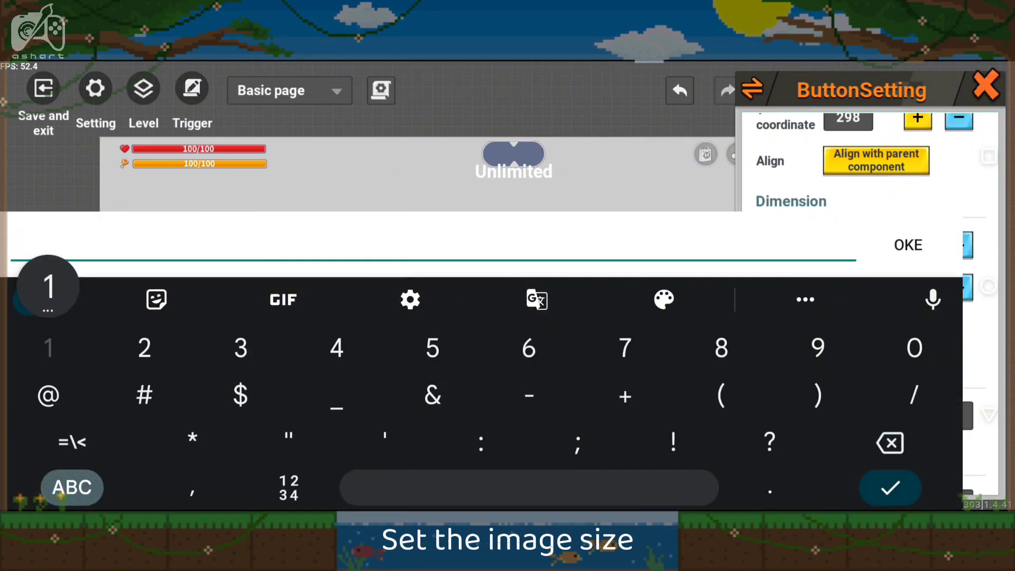
{"action": "key", "text": "Return"}
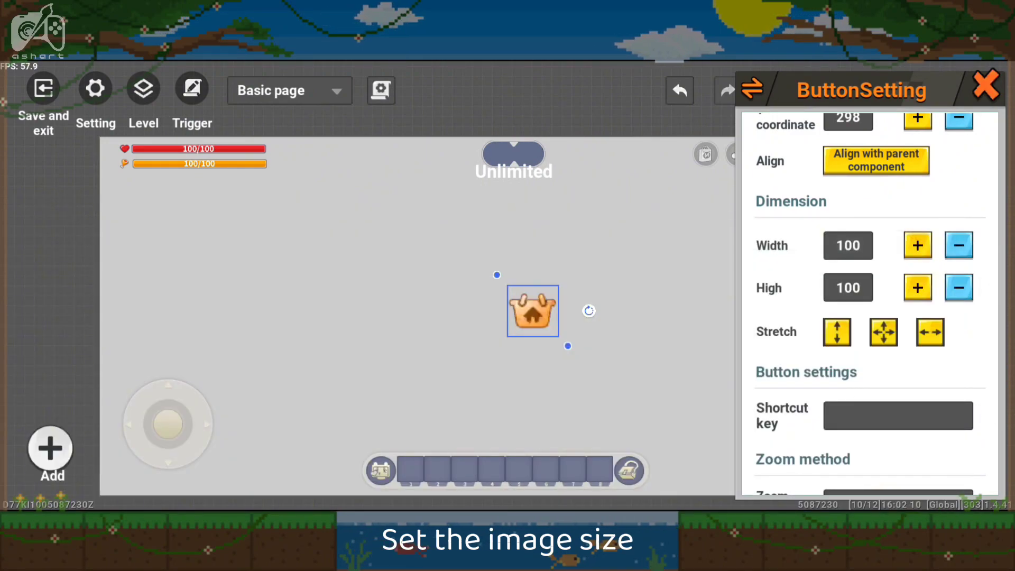
{"action": "mouse_move", "coordinate": [532, 311]}
{"action": "left_mouse_down"}
{"action": "mouse_move", "coordinate": [396, 261]}
{"action": "mouse_move", "coordinate": [154, 211]}
{"action": "mouse_move", "coordinate": [145, 204]}
{"action": "mouse_move", "coordinate": [153, 201]}
{"action": "mouse_move", "coordinate": [159, 207]}
{"action": "mouse_move", "coordinate": [140, 198]}
{"action": "mouse_move", "coordinate": [138, 207]}
{"action": "left_mouse_up"}
{"action": "left_click", "coordinate": [423, 296]}
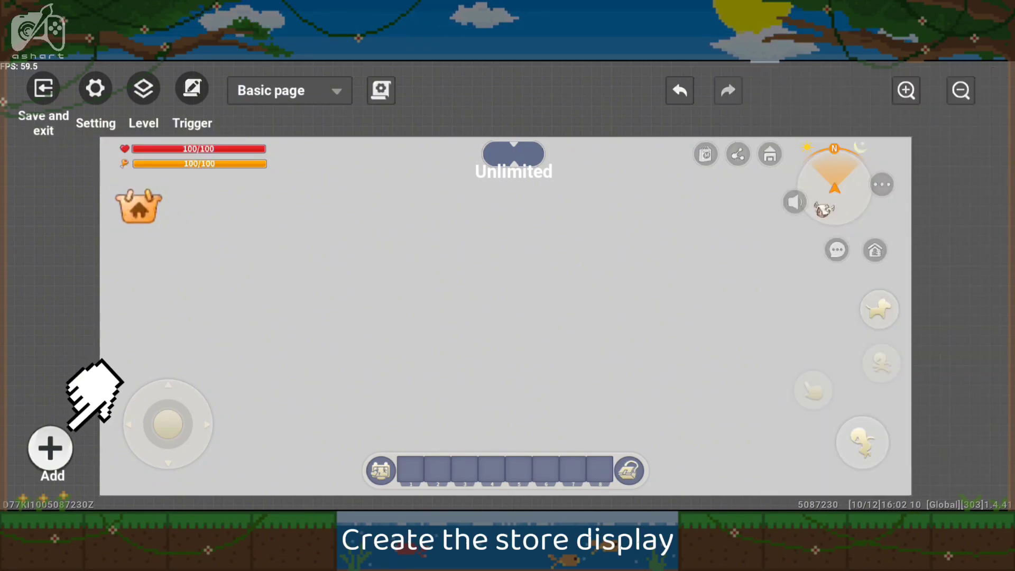
Add a picture component using the cream-coloured panel image as the store background
{"action": "left_click", "coordinate": [50, 449]}
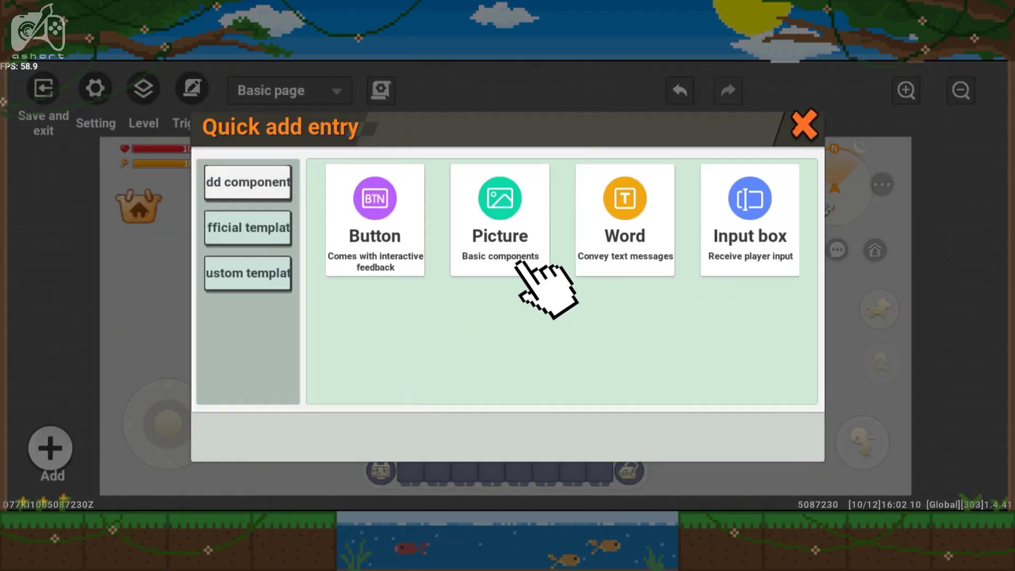
{"action": "left_click", "coordinate": [499, 220]}
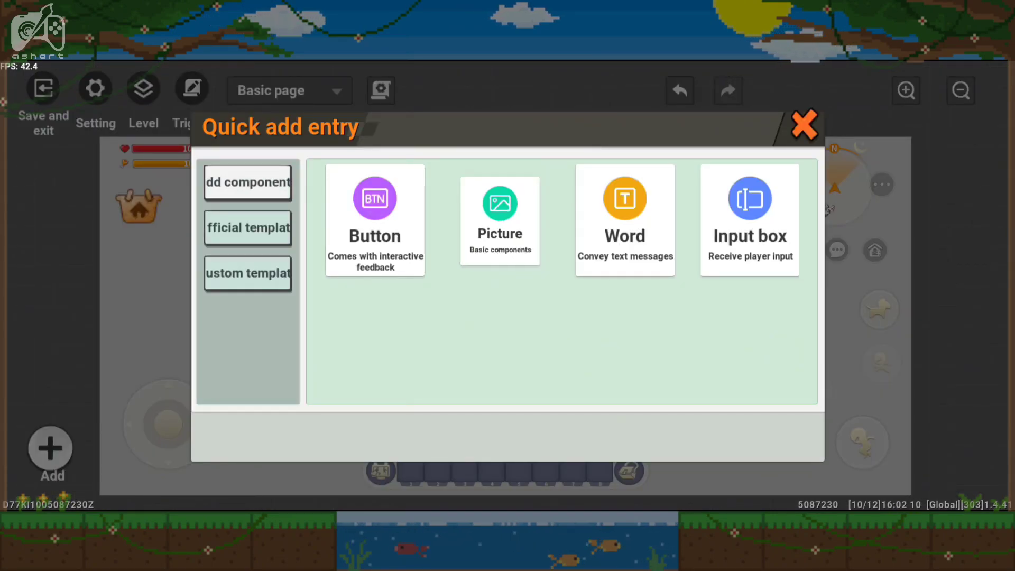
{"action": "left_click", "coordinate": [247, 227]}
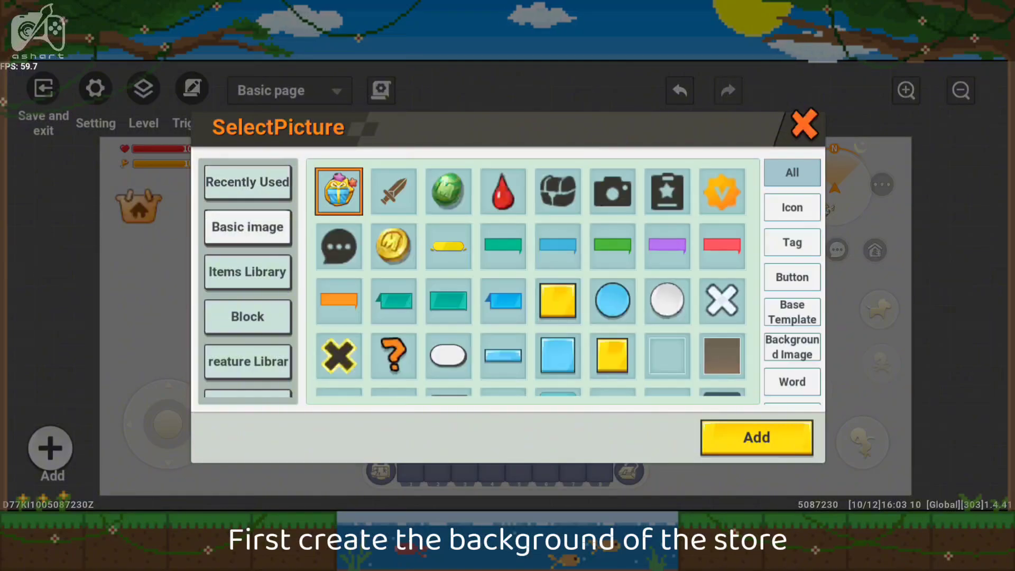
{"action": "scroll", "coordinate": [531, 280], "scroll_direction": "down", "scroll_amount": 3}
{"action": "left_click", "coordinate": [666, 331]}
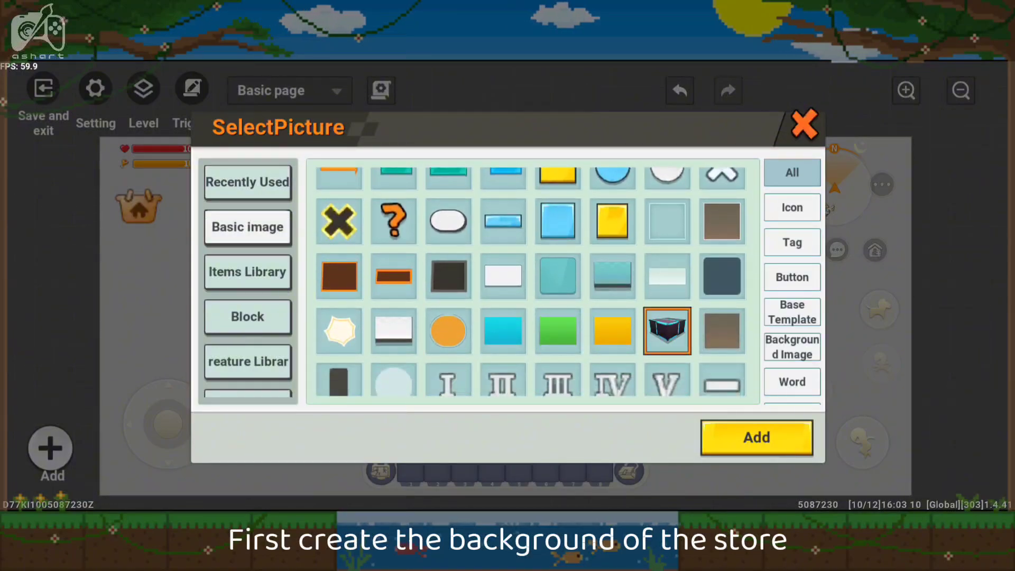
{"action": "scroll", "coordinate": [531, 280], "scroll_direction": "up", "scroll_amount": 2}
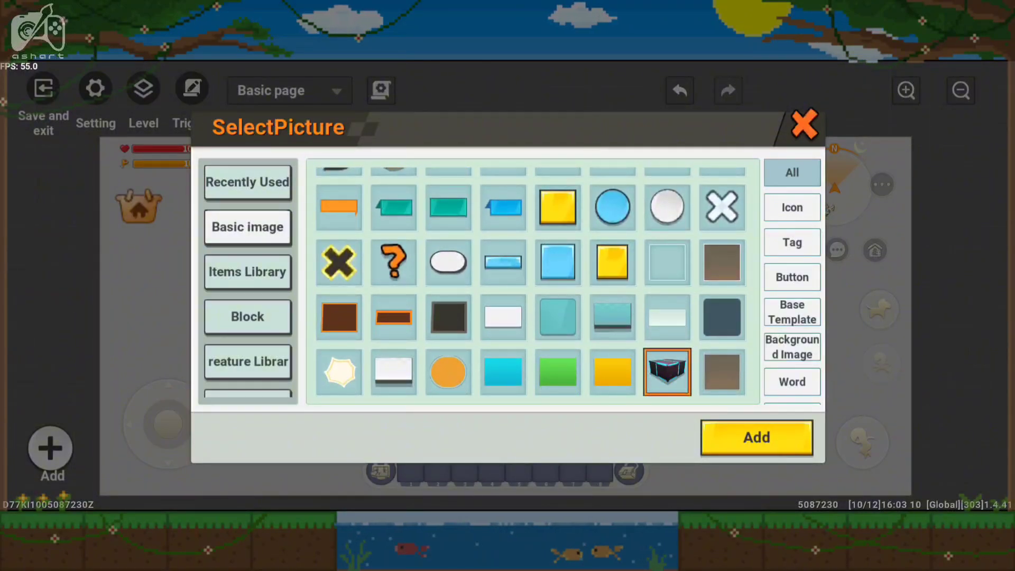
{"action": "left_click", "coordinate": [756, 437]}
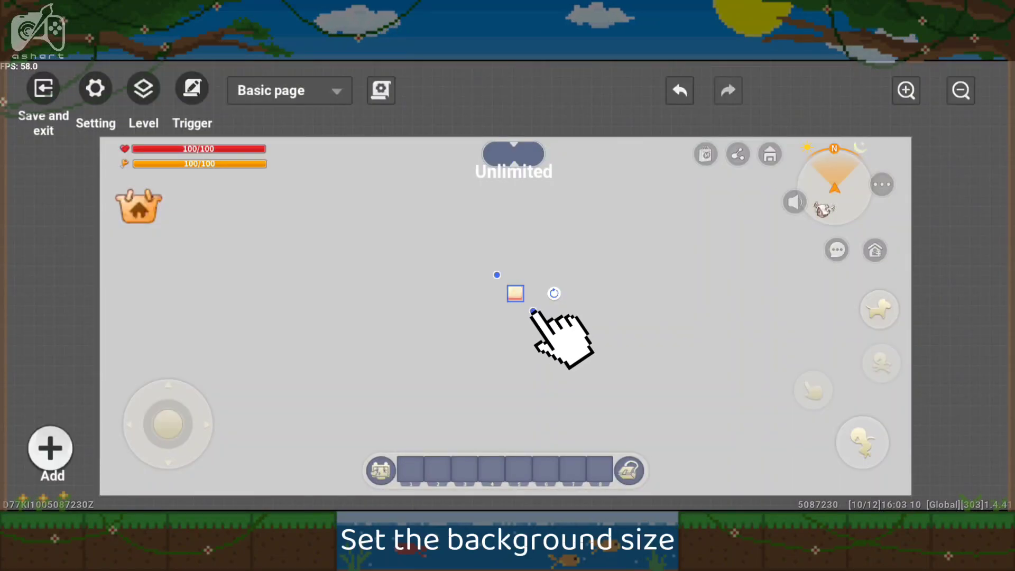
Set the store background picture's width to 250
{"action": "left_click", "coordinate": [533, 311]}
{"action": "left_click", "coordinate": [566, 251]}
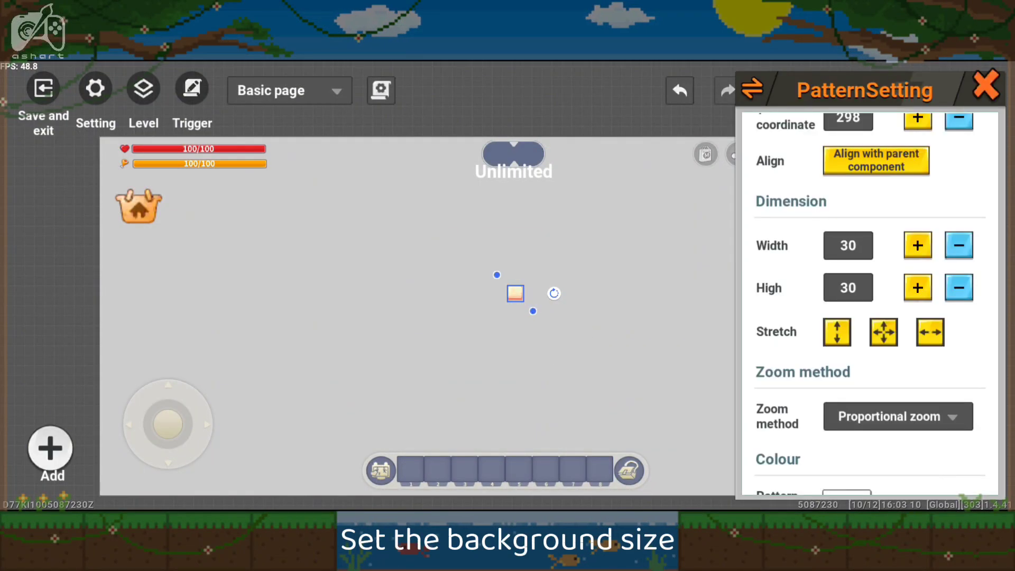
{"action": "left_click", "coordinate": [848, 245]}
{"action": "key", "text": "BackSpace"}
{"action": "key", "text": "BackSpace"}
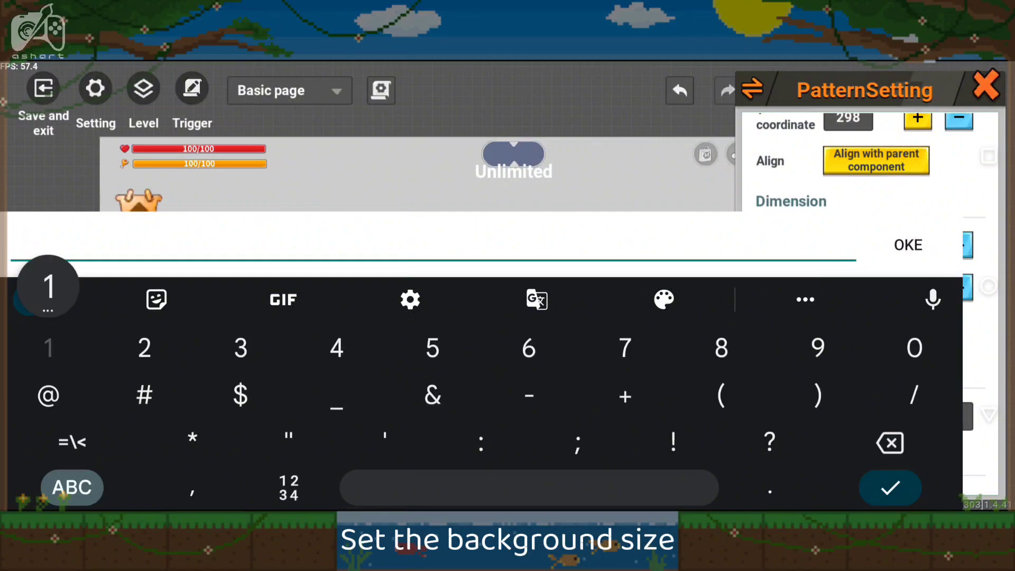
{"action": "key", "text": "BackSpace"}
{"action": "type", "text": "250"}
{"action": "left_click", "coordinate": [908, 245]}
Set the store background picture's height to 200 and move the picture beside the basket button
{"action": "left_click", "coordinate": [848, 287]}
{"action": "key", "text": "BackSpace"}
{"action": "key", "text": "BackSpace"}
{"action": "key", "text": "BackSpace"}
{"action": "type", "text": "200"}
{"action": "left_click", "coordinate": [908, 245]}
{"action": "left_click_drag", "start_coordinate": [570, 336], "coordinate": [243, 244]}
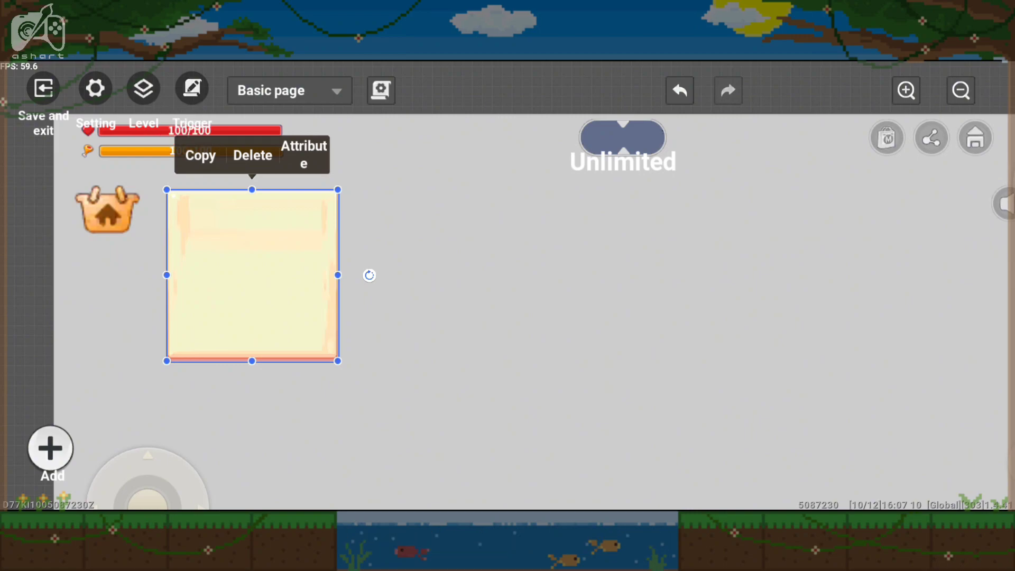
Add a text component as a sub-component of the BG1 background picture
{"action": "left_click", "coordinate": [143, 88]}
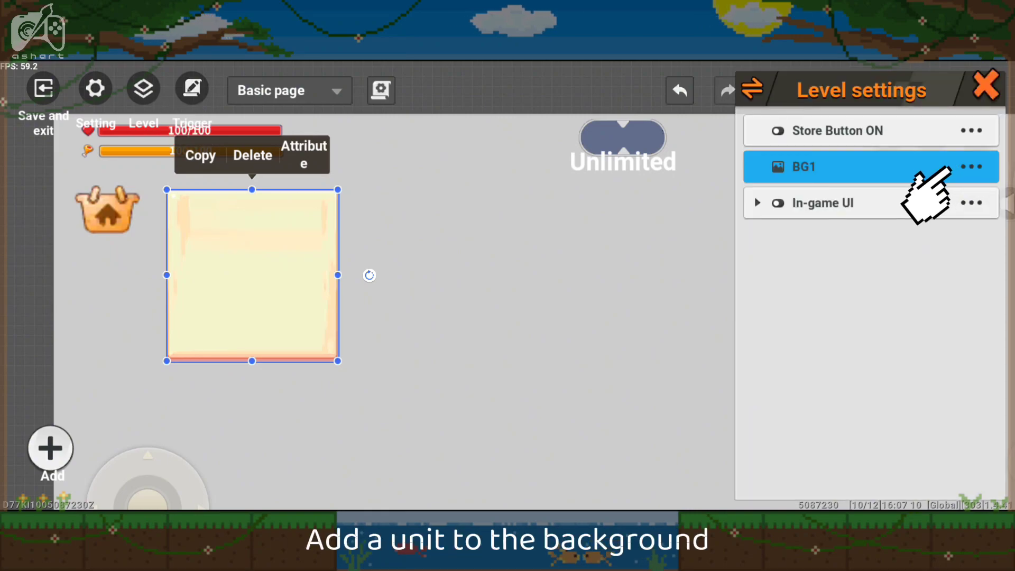
{"action": "left_click", "coordinate": [971, 167]}
{"action": "left_click", "coordinate": [905, 170]}
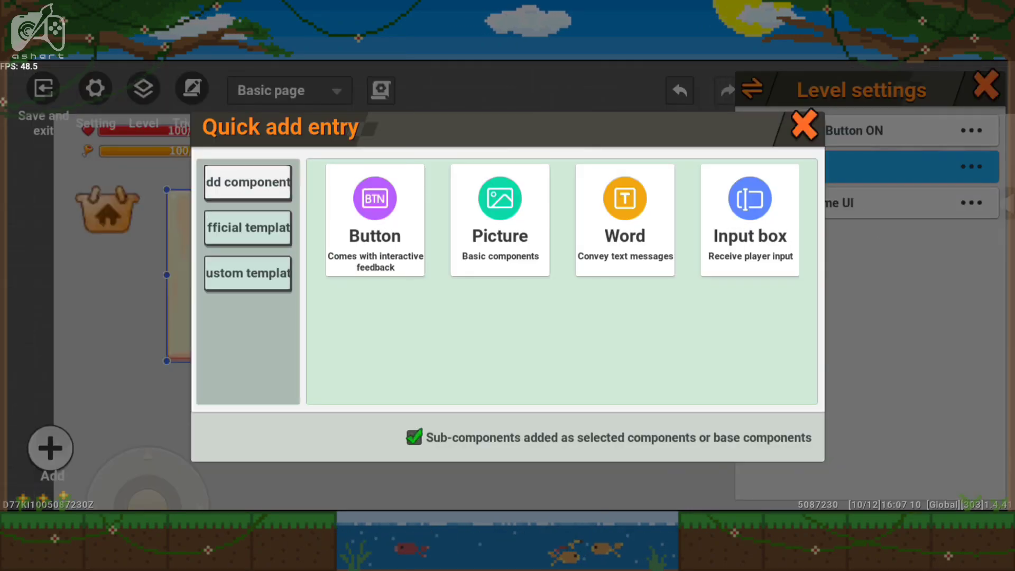
{"action": "left_click", "coordinate": [613, 248]}
Replace the new text component's content with STORE
{"action": "left_click", "coordinate": [898, 217]}
{"action": "key", "text": "BackSpace"}
{"action": "key", "text": "BackSpace"}
{"action": "key", "text": "BackSpace"}
{"action": "key", "text": "BackSpace"}
{"action": "key", "text": "BackSpace"}
{"action": "key", "text": "BackSpace"}
{"action": "key", "text": "BackSpace"}
{"action": "key", "text": "BackSpace"}
{"action": "key", "text": "BackSpace"}
{"action": "type", "text": "STORE"}
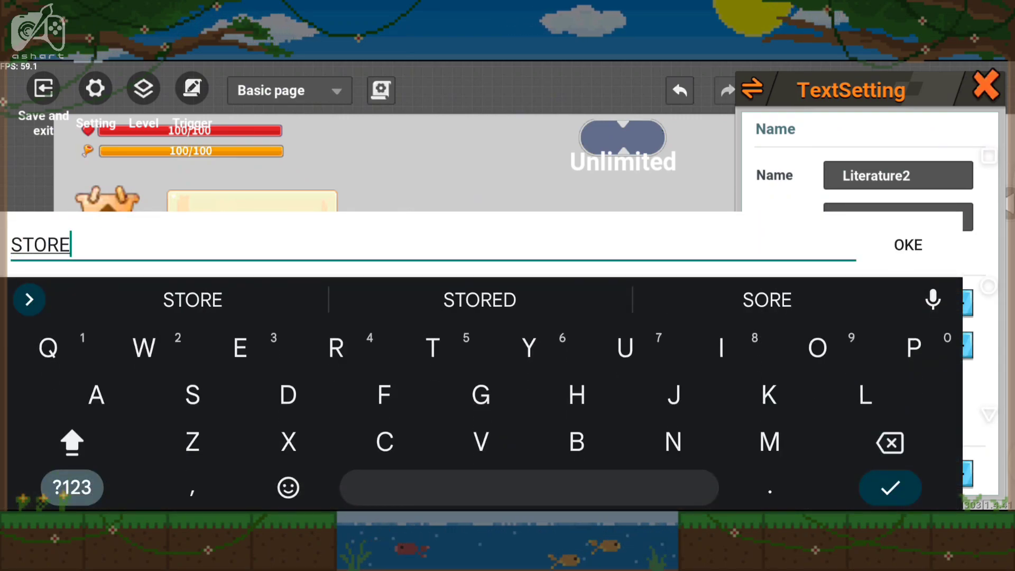
{"action": "key", "text": "Return"}
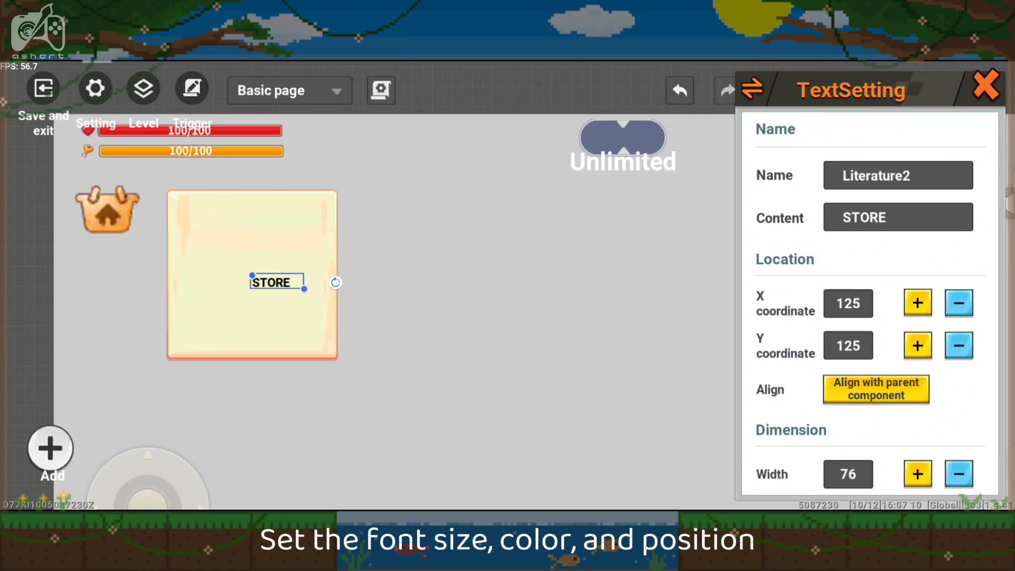
Increase the STORE text's font size to 30
{"action": "scroll", "coordinate": [870, 304], "scroll_direction": "down", "scroll_amount": 4}
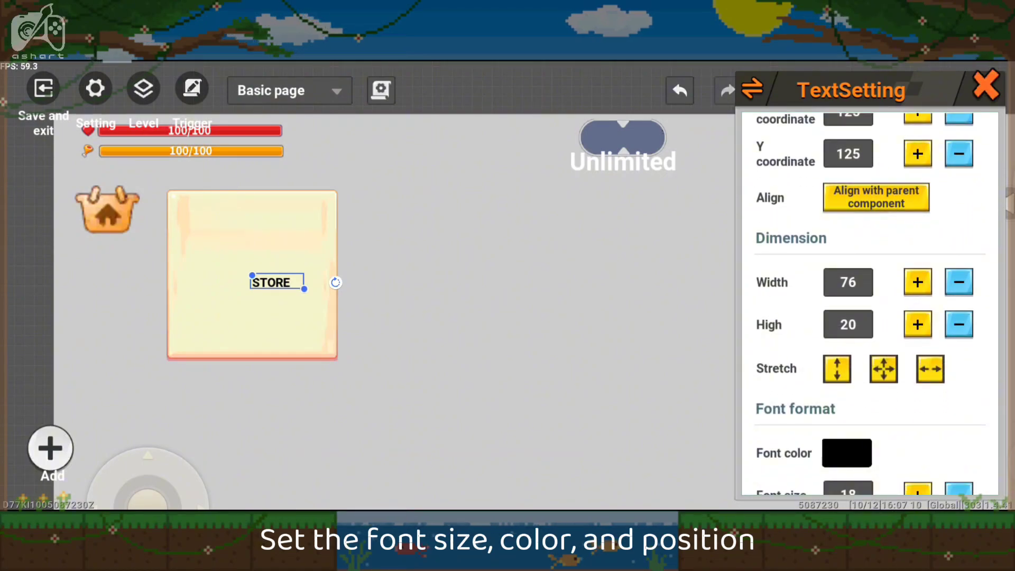
{"action": "scroll", "coordinate": [869, 304], "scroll_direction": "down", "scroll_amount": 3}
{"action": "left_click", "coordinate": [918, 334]}
{"action": "left_click", "coordinate": [917, 334]}
{"action": "left_click", "coordinate": [917, 334]}
{"action": "left_click", "coordinate": [917, 333]}
{"action": "left_click", "coordinate": [917, 334]}
{"action": "left_click", "coordinate": [917, 334]}
{"action": "left_click", "coordinate": [917, 334]}
{"action": "left_click", "coordinate": [917, 334]}
{"action": "left_click", "coordinate": [917, 334]}
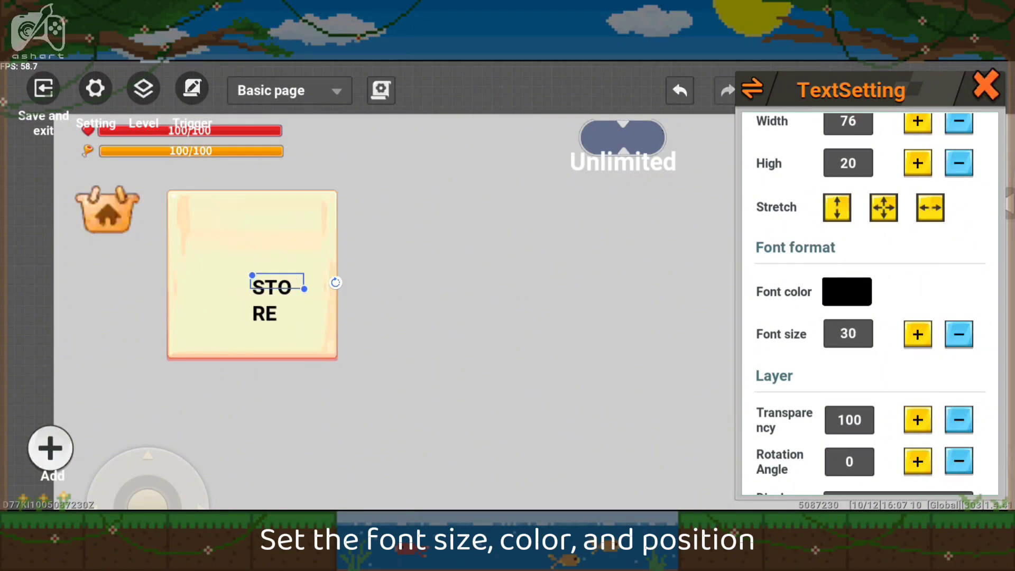
Set the STORE text component's width to 100
{"action": "scroll", "coordinate": [869, 304], "scroll_direction": "down", "scroll_amount": 2}
{"action": "scroll", "coordinate": [869, 304], "scroll_direction": "up", "scroll_amount": 4}
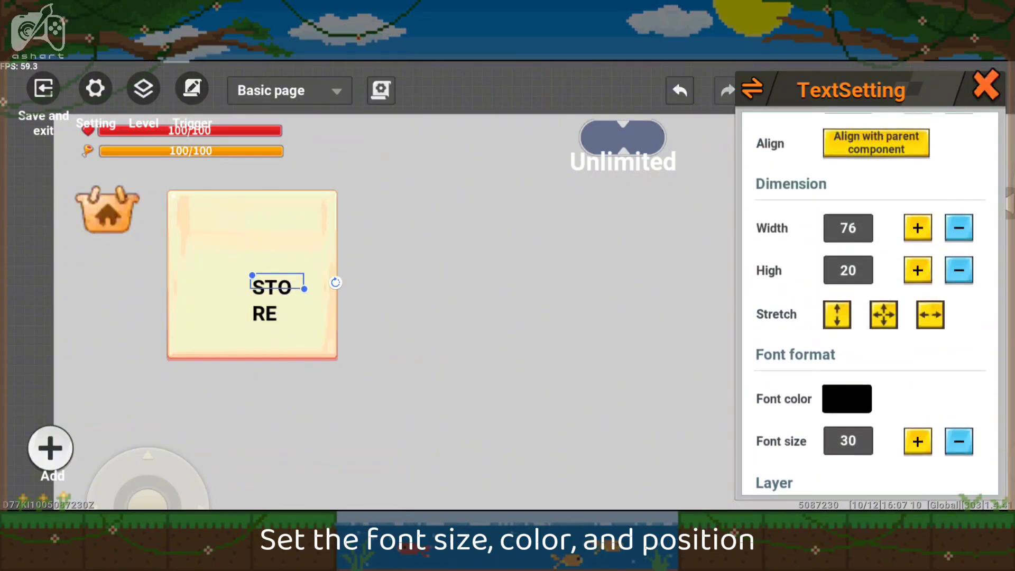
{"action": "scroll", "coordinate": [869, 303], "scroll_direction": "up", "scroll_amount": 1}
{"action": "left_click", "coordinate": [847, 287]}
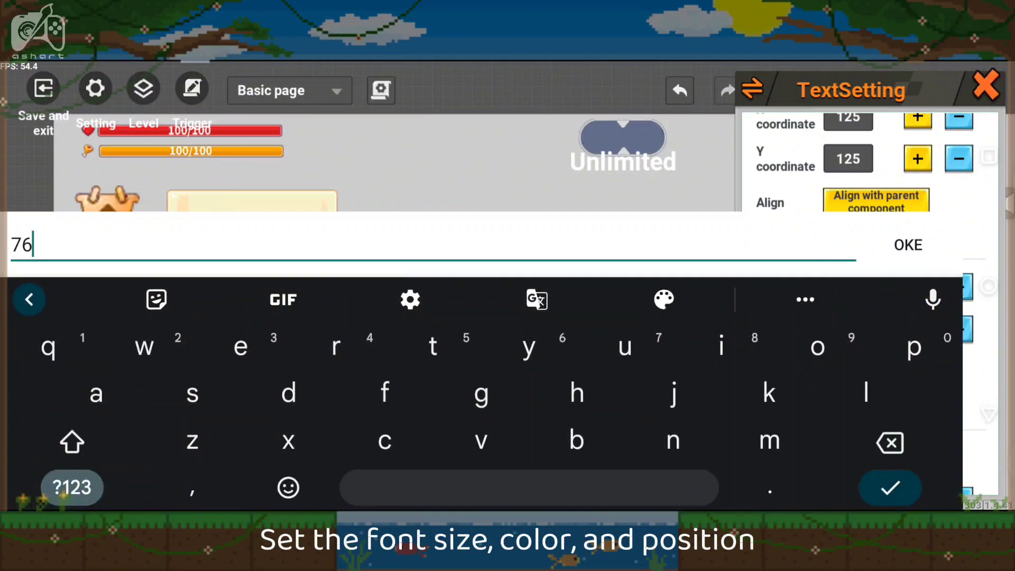
{"action": "key", "text": "BackSpace"}
{"action": "type", "text": "100"}
{"action": "key", "text": "Return"}
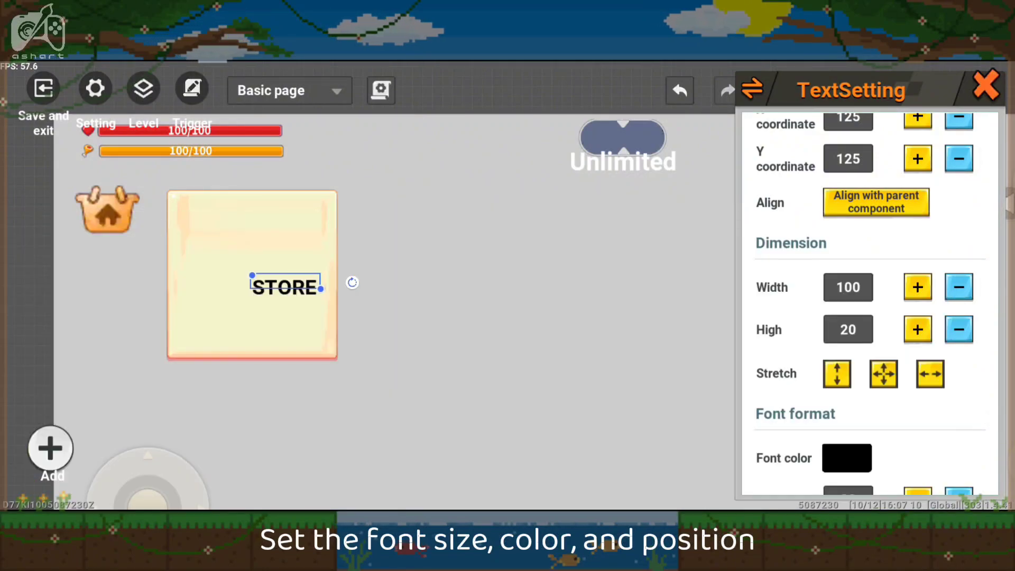
Move the STORE text to the top centre of the background picture and change its font color to brown
{"action": "scroll", "coordinate": [869, 304], "scroll_direction": "up", "scroll_amount": 2}
{"action": "scroll", "coordinate": [869, 304], "scroll_direction": "down", "scroll_amount": 3}
{"action": "left_click_drag", "start_coordinate": [449, 296], "coordinate": [479, 309]}
{"action": "left_click", "coordinate": [259, 248]}
{"action": "left_click", "coordinate": [314, 299]}
{"action": "left_click_drag", "start_coordinate": [316, 296], "coordinate": [283, 221]}
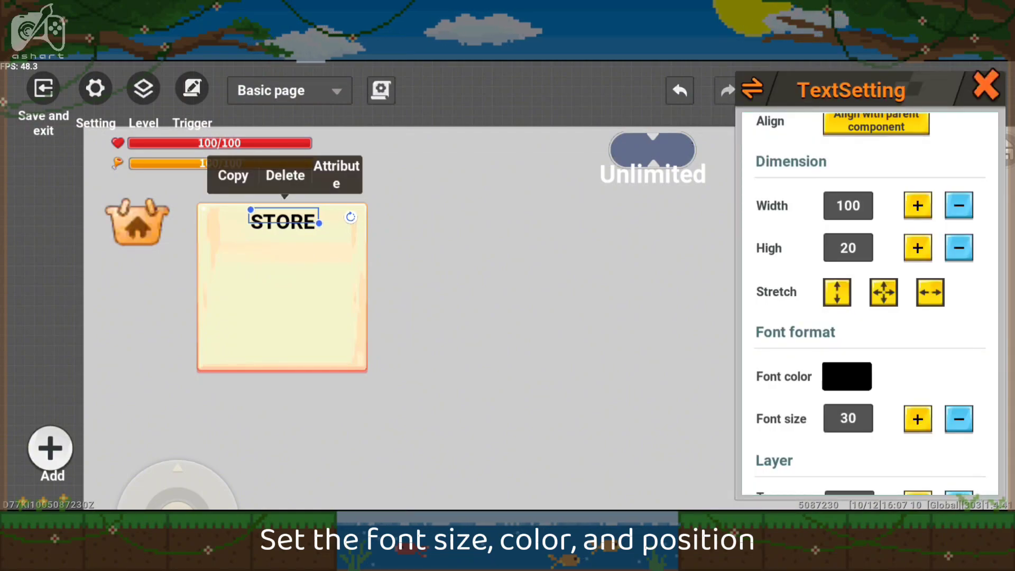
{"action": "left_click", "coordinate": [846, 376]}
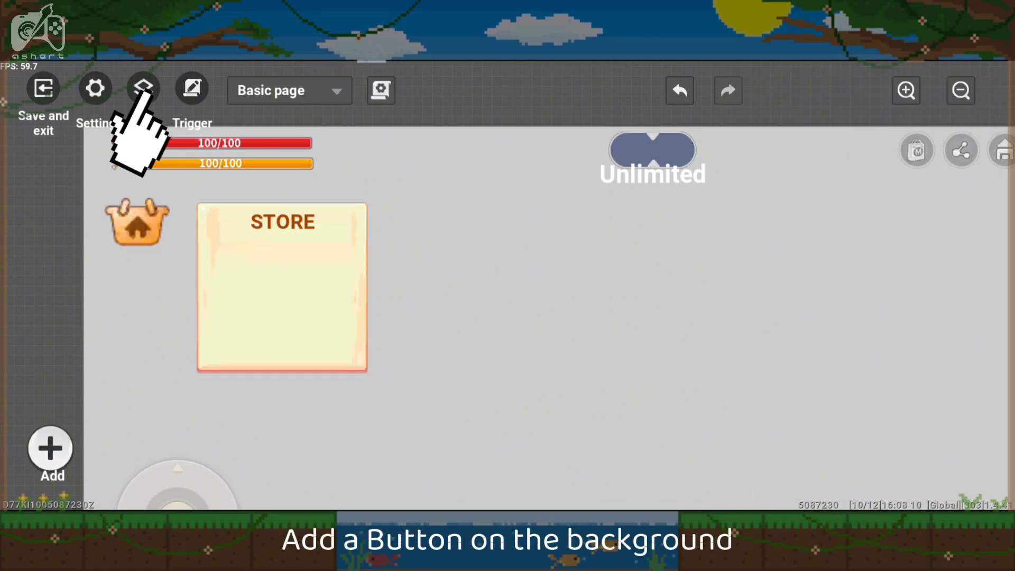
Add a button with the blue-headed Mithril Rake image from the Items Library as a sub-component of BG1
{"action": "left_click", "coordinate": [143, 87]}
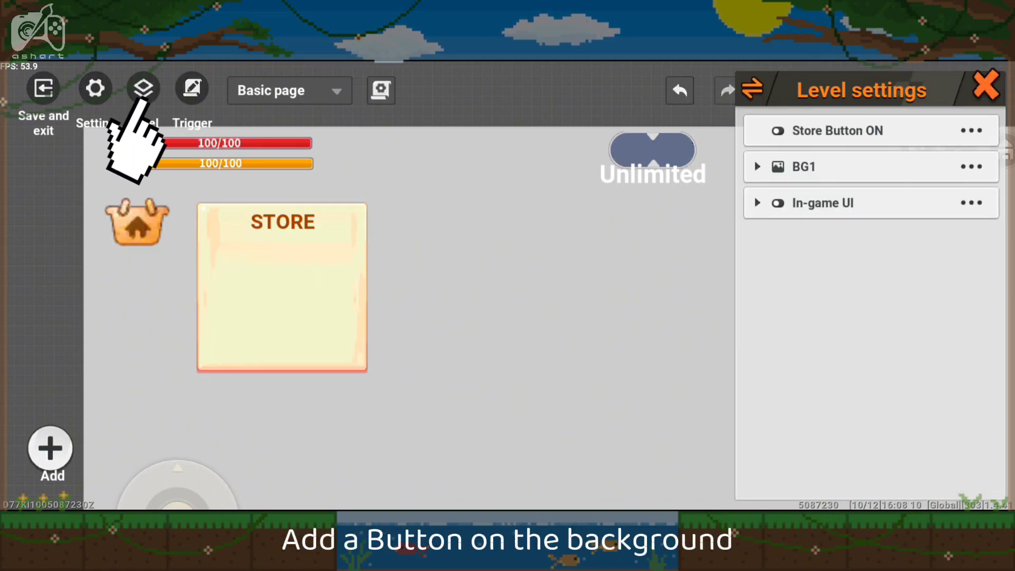
{"action": "left_click", "coordinate": [757, 167]}
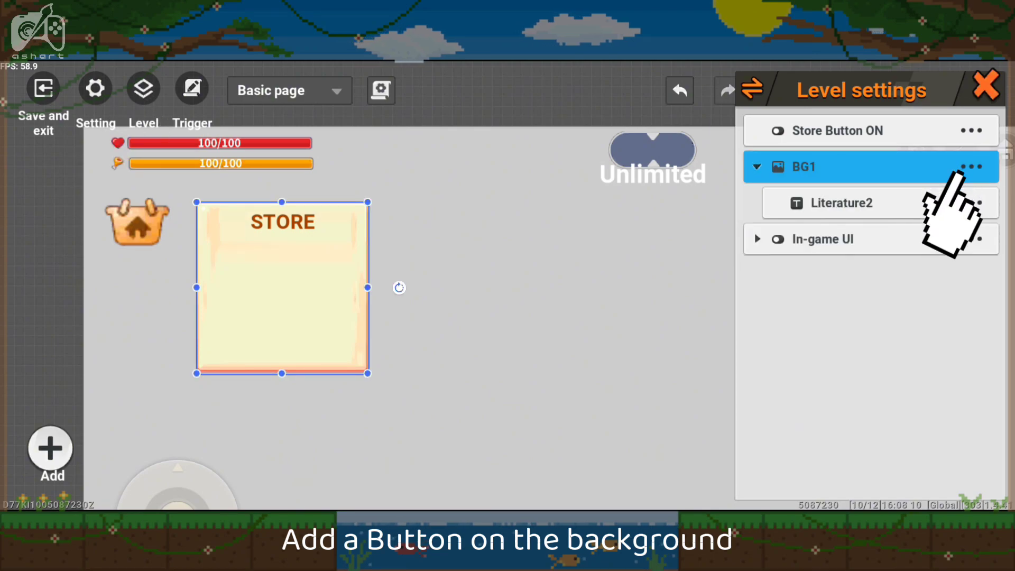
{"action": "left_click", "coordinate": [970, 167]}
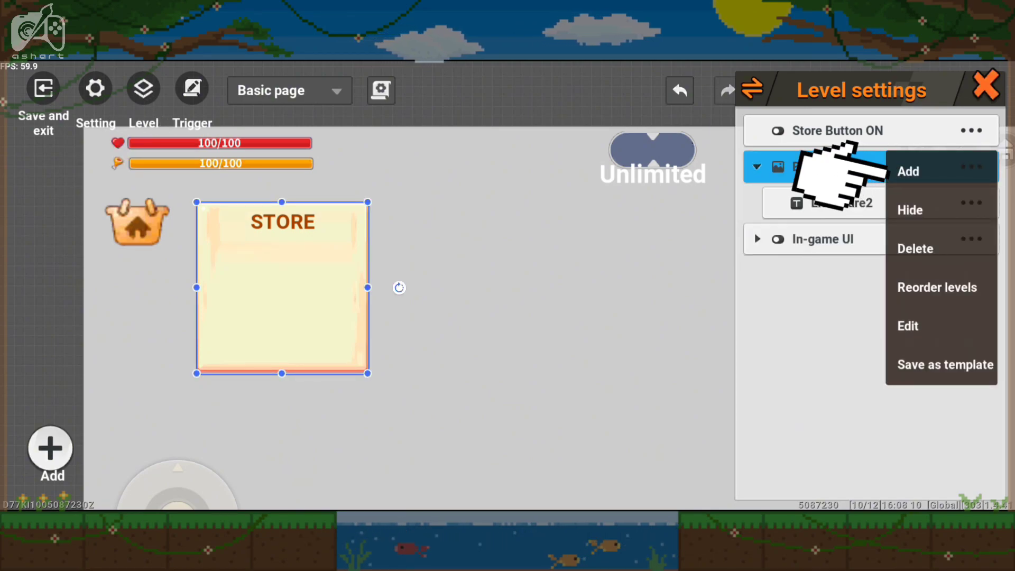
{"action": "left_click", "coordinate": [893, 171]}
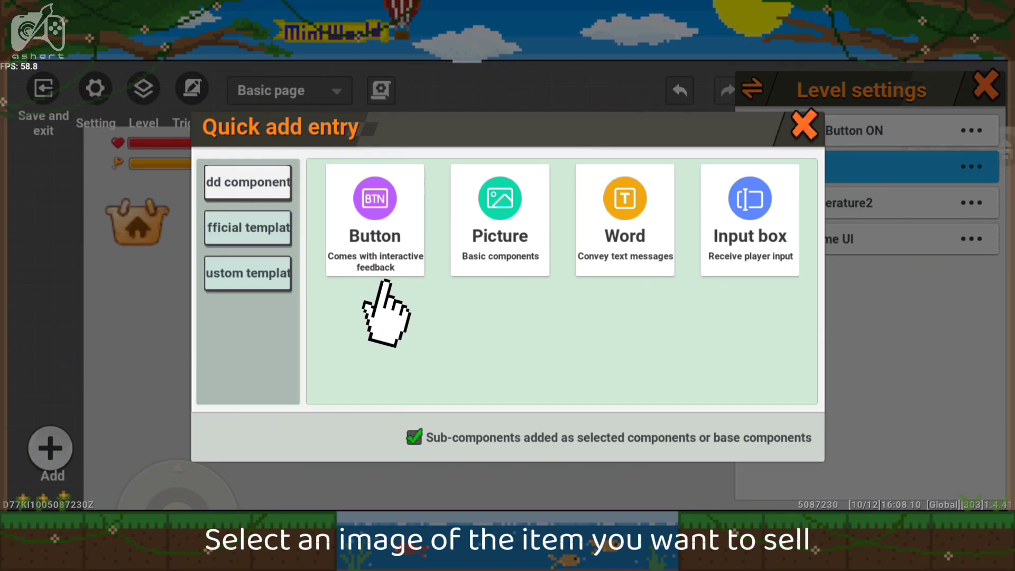
{"action": "left_click", "coordinate": [381, 271]}
{"action": "left_click", "coordinate": [248, 228]}
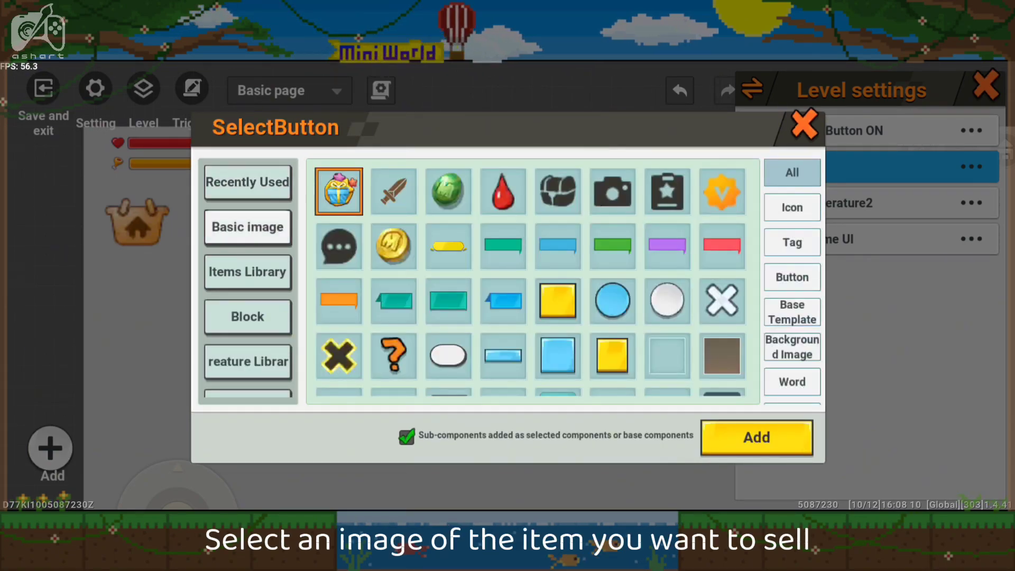
{"action": "left_click", "coordinate": [247, 272]}
{"action": "left_click_drag", "start_coordinate": [247, 338], "coordinate": [247, 304]}
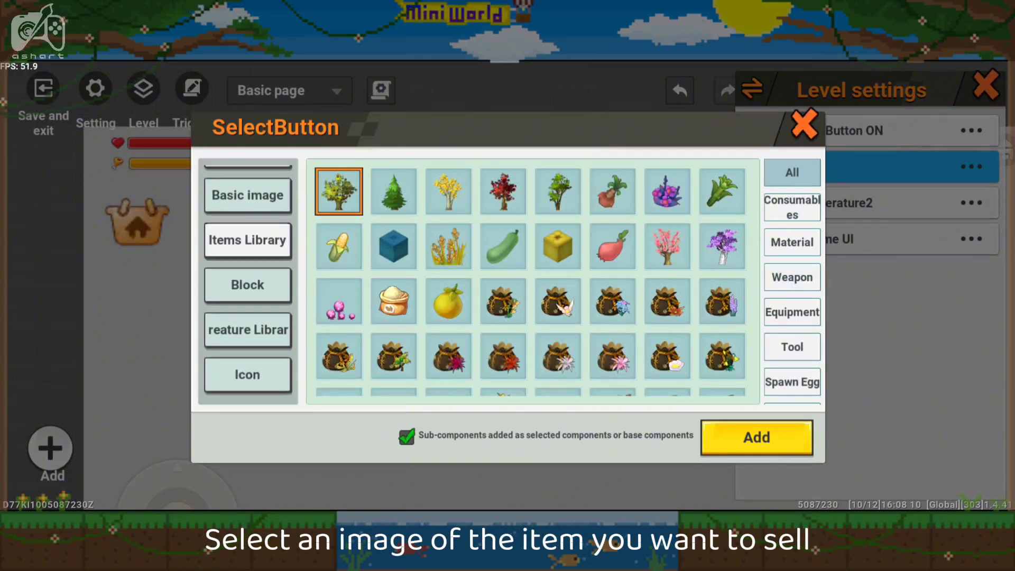
{"action": "scroll", "coordinate": [530, 282], "scroll_direction": "down", "scroll_amount": 10}
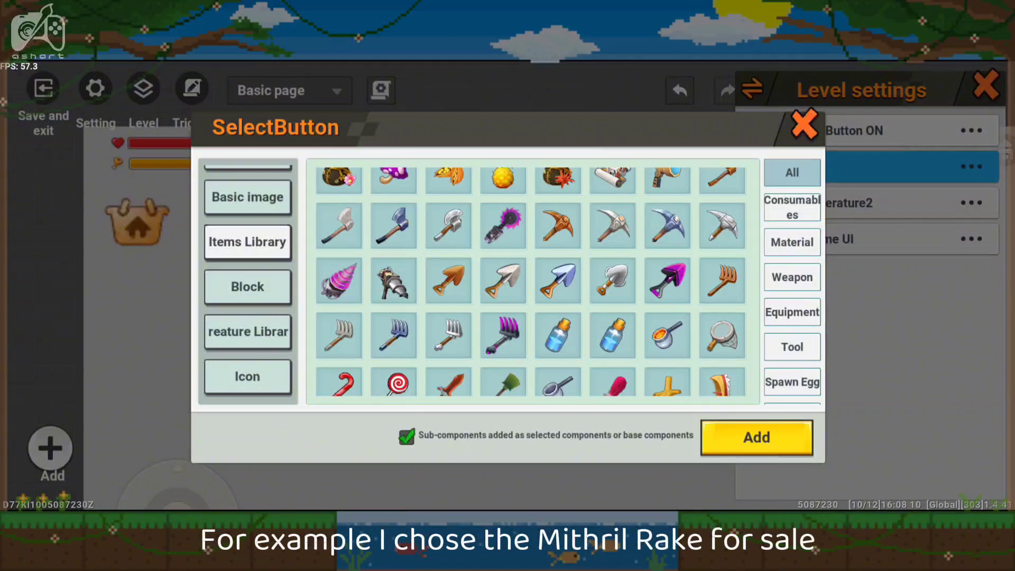
{"action": "left_click", "coordinate": [448, 335]}
{"action": "left_click", "coordinate": [394, 335]}
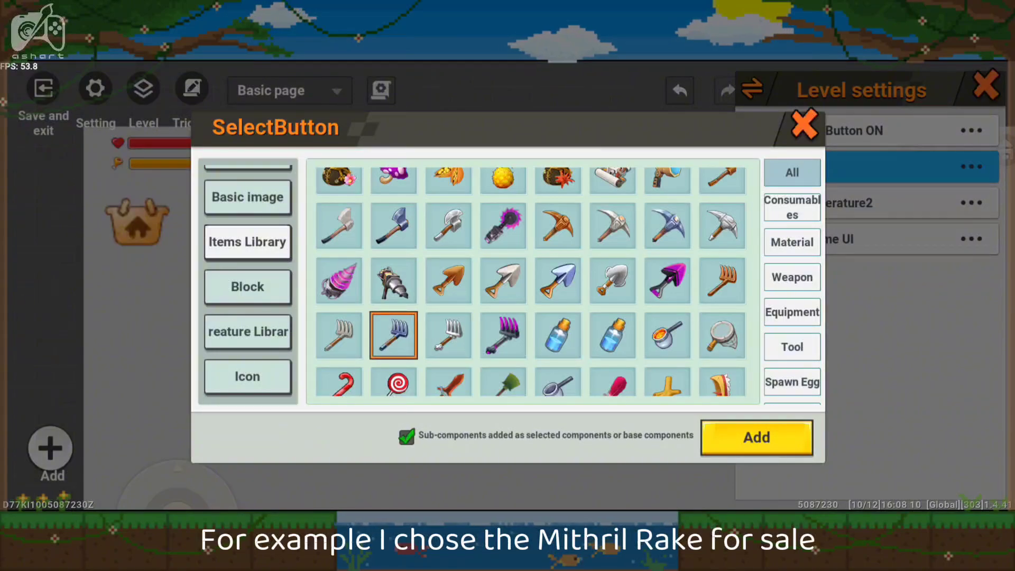
{"action": "left_click", "coordinate": [756, 437]}
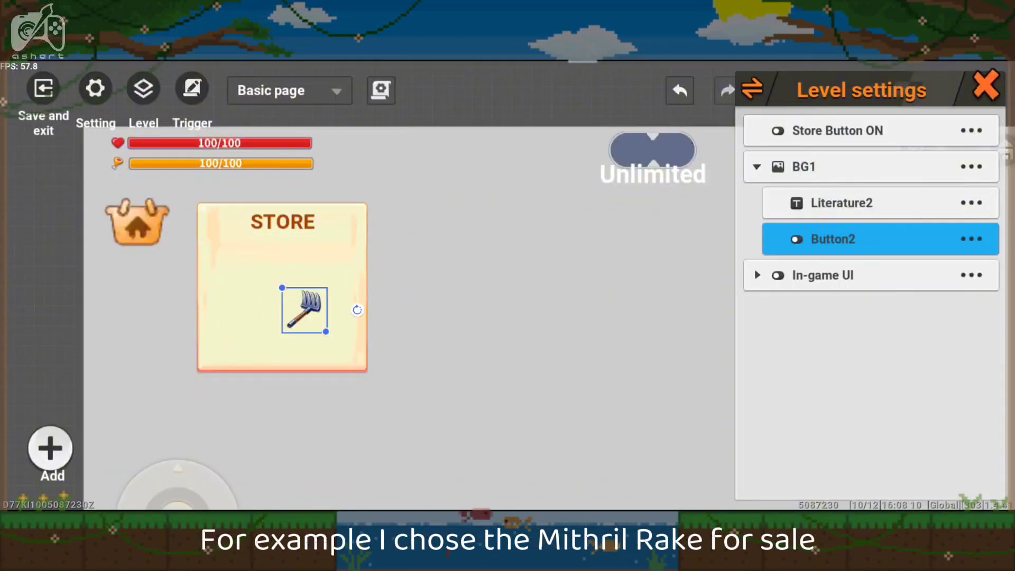
Rename the new rake button as Trisula Button
{"action": "left_click", "coordinate": [971, 239]}
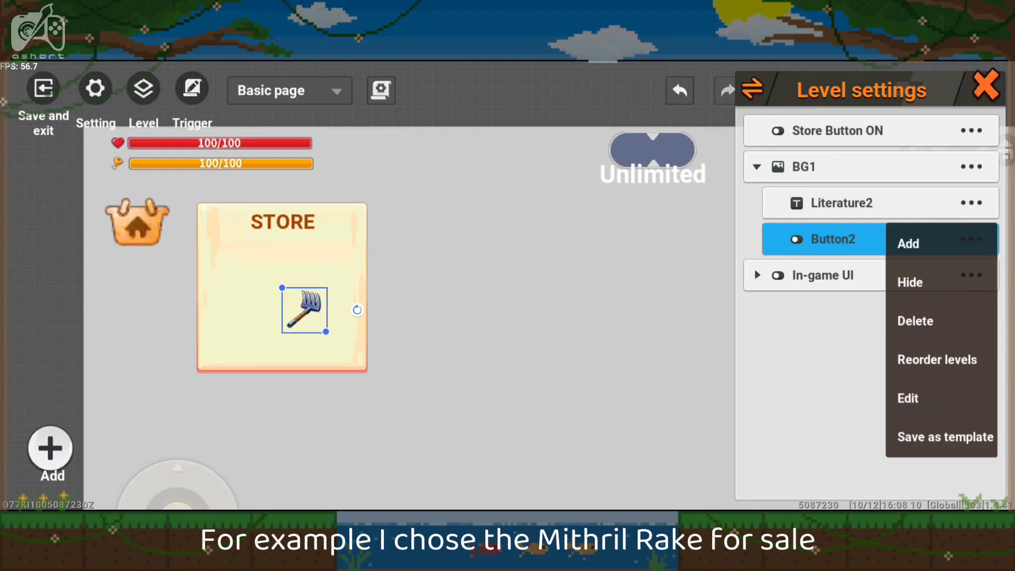
{"action": "left_click", "coordinate": [907, 398]}
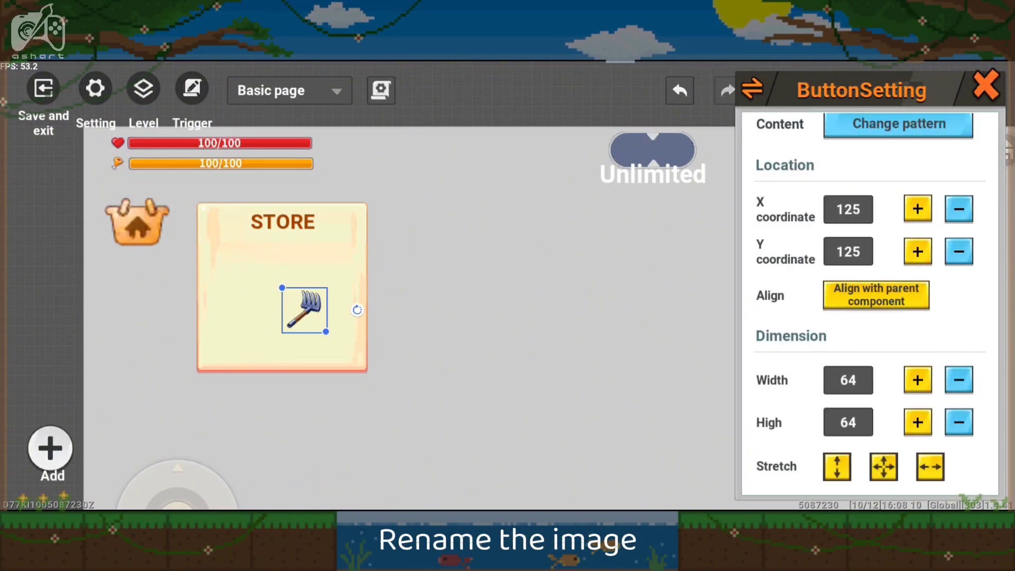
{"action": "scroll", "coordinate": [869, 304], "scroll_direction": "up", "scroll_amount": 3}
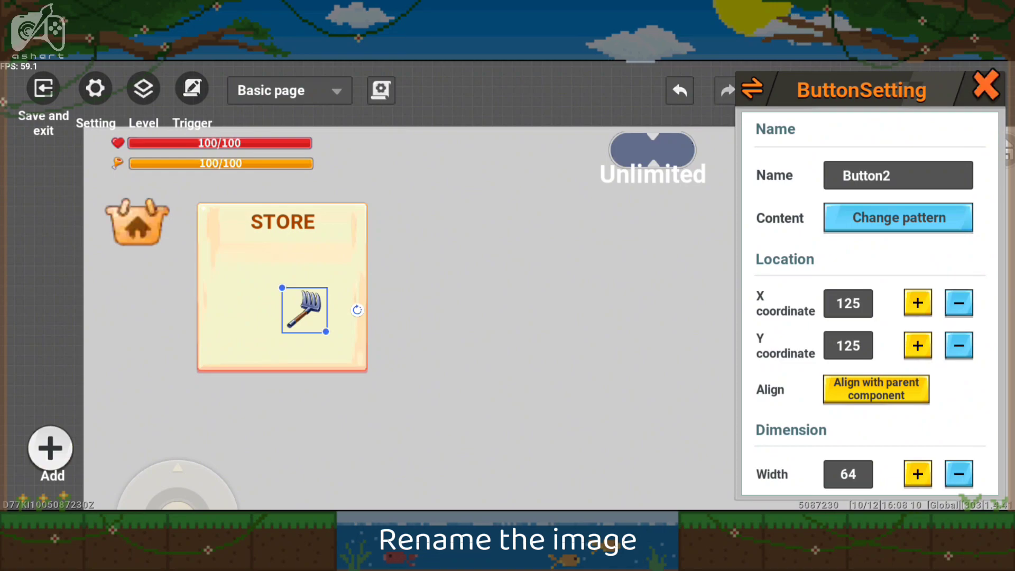
{"action": "left_click", "coordinate": [897, 175]}
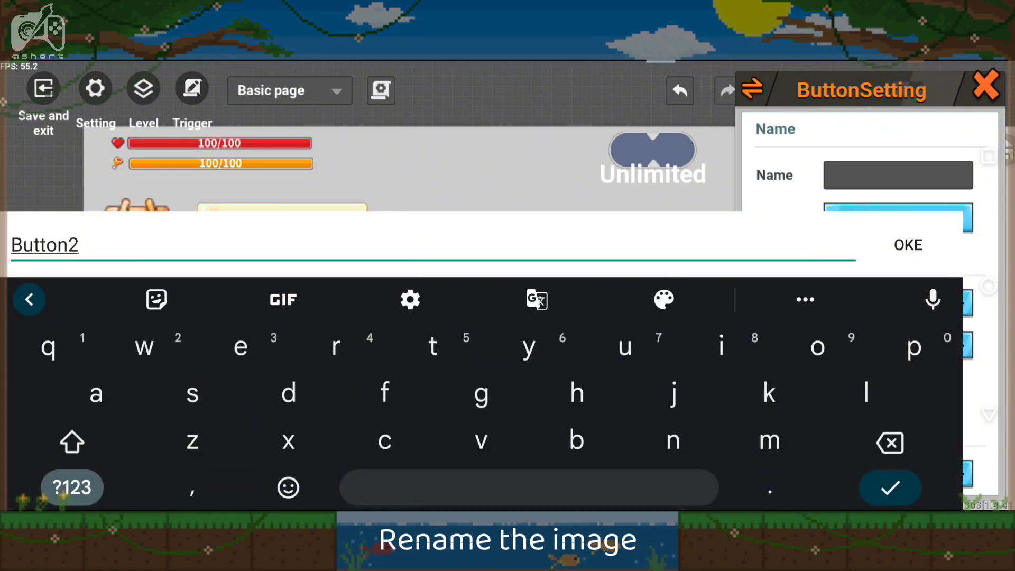
{"action": "type", "text": "Trisula Button"}
{"action": "key", "text": "Return"}
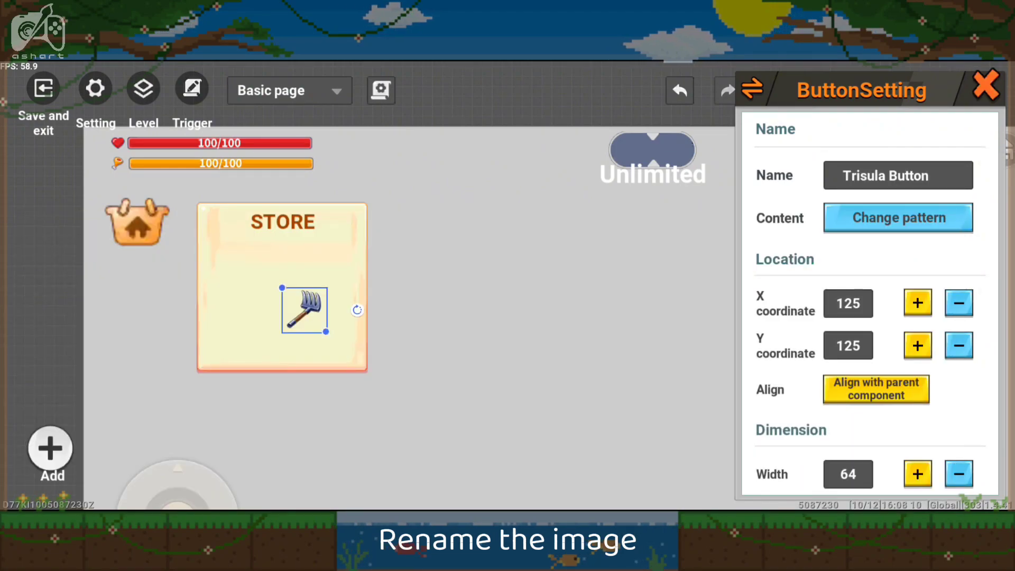
Set the rake button's width and height to 100 and centre it below the STORE title
{"action": "scroll", "coordinate": [869, 304], "scroll_direction": "down", "scroll_amount": 5}
{"action": "left_click", "coordinate": [848, 260]}
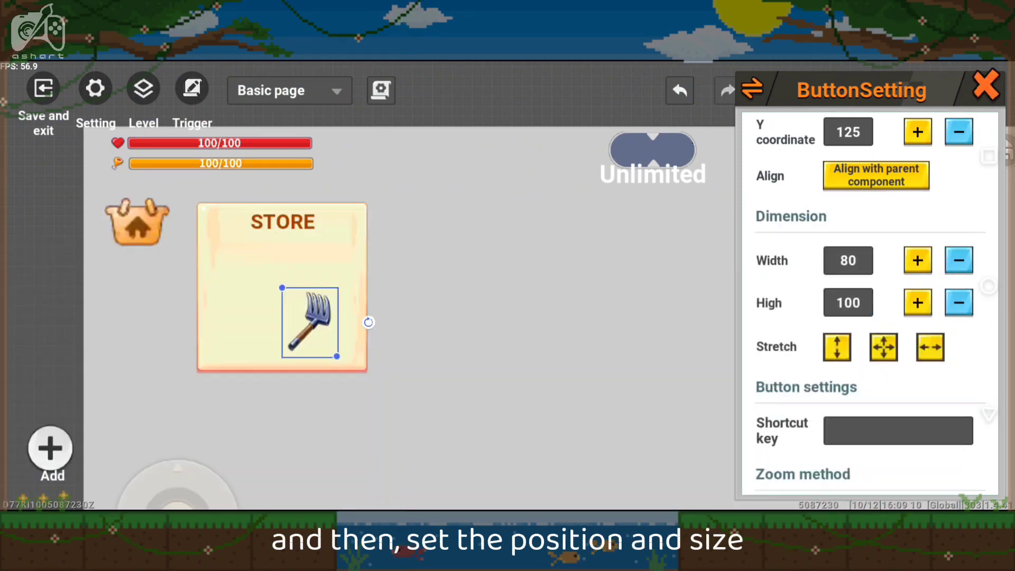
{"action": "left_click", "coordinate": [847, 260]}
{"action": "key", "text": "BackSpace"}
{"action": "key", "text": "BackSpace"}
{"action": "type", "text": "10"}
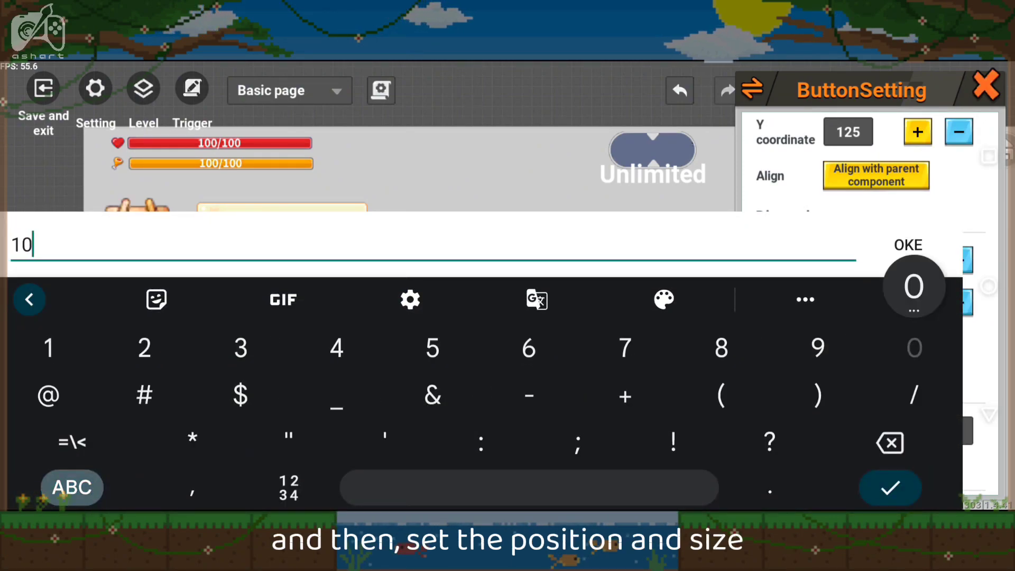
{"action": "type", "text": "0"}
{"action": "key", "text": "Return"}
{"action": "left_click_drag", "start_coordinate": [316, 321], "coordinate": [282, 279]}
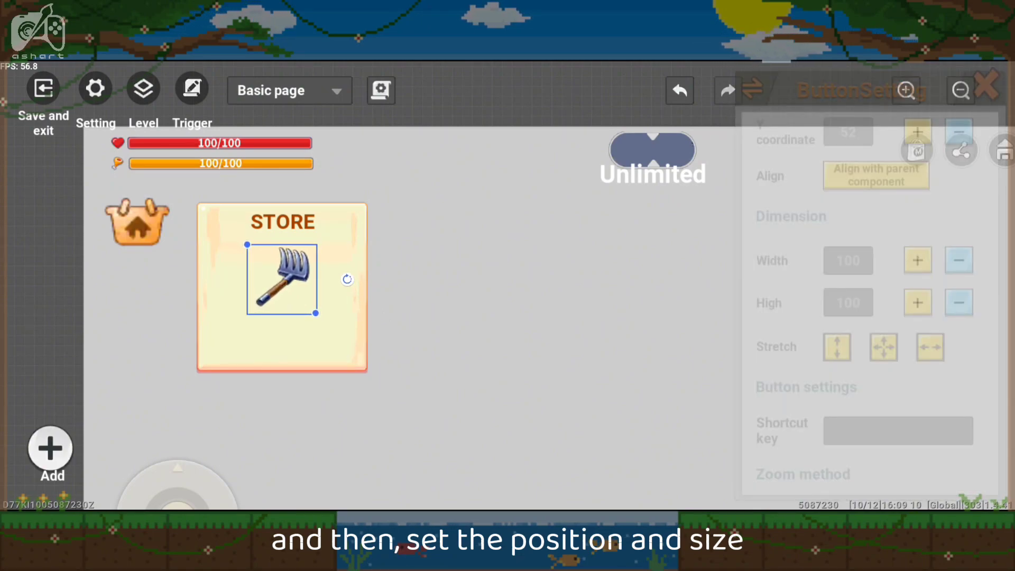
{"action": "left_click_drag", "start_coordinate": [281, 279], "coordinate": [284, 282]}
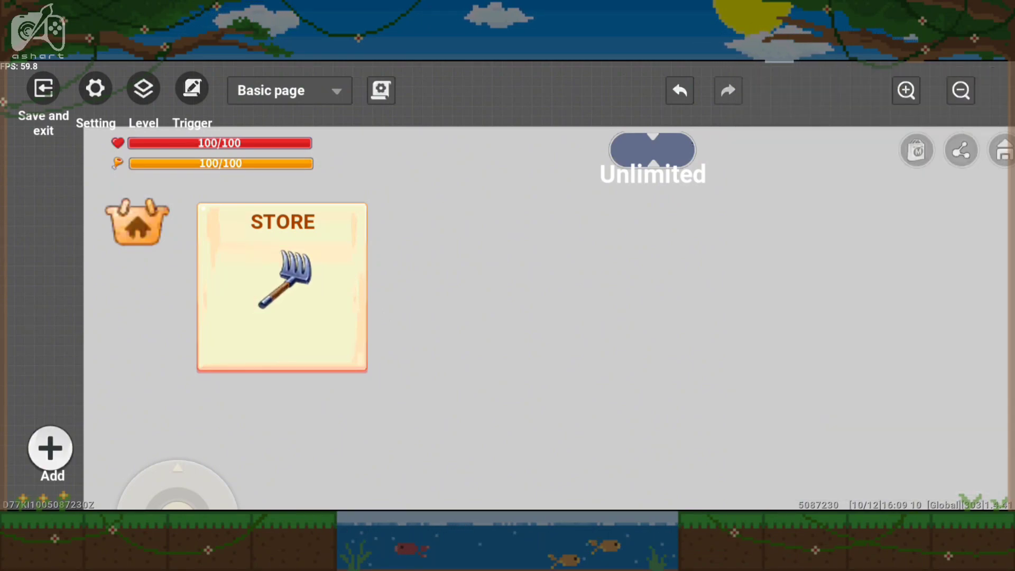
Add a picture of the light grey Mithril cylinder from the Items Library as a sub-component of BG1
{"action": "left_click", "coordinate": [143, 95]}
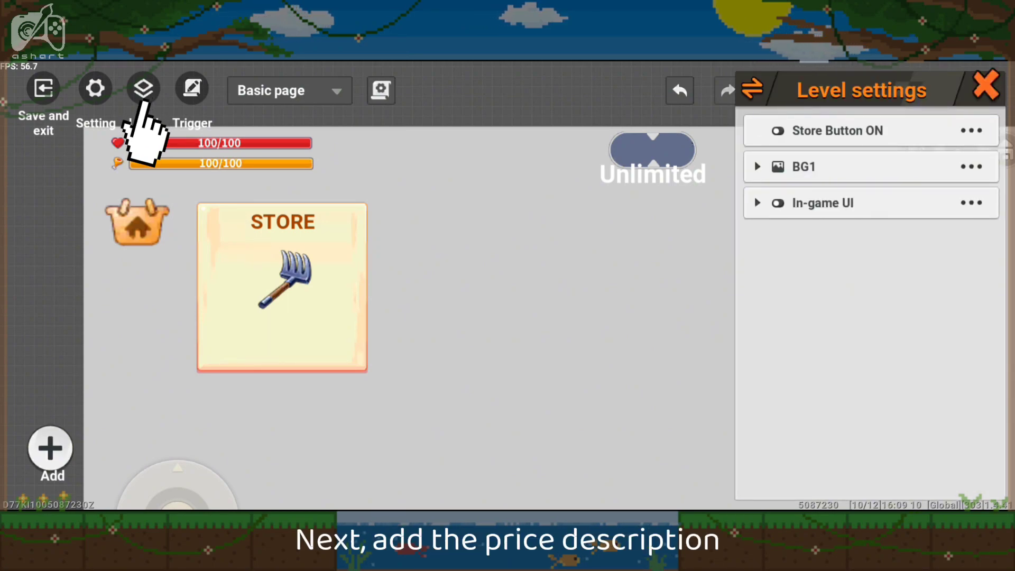
{"action": "left_click", "coordinate": [824, 167]}
{"action": "left_click", "coordinate": [756, 166]}
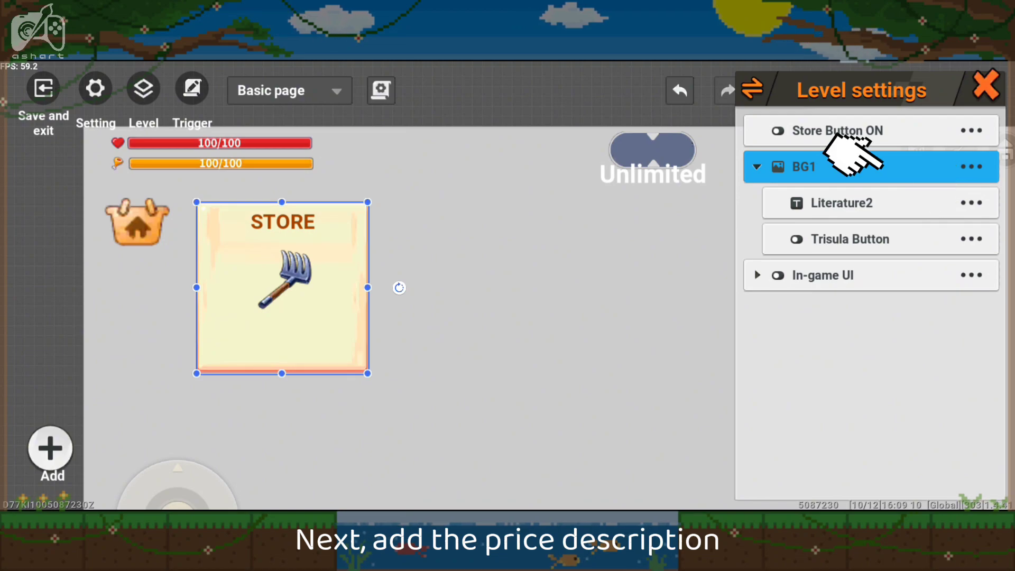
{"action": "left_click", "coordinate": [970, 167]}
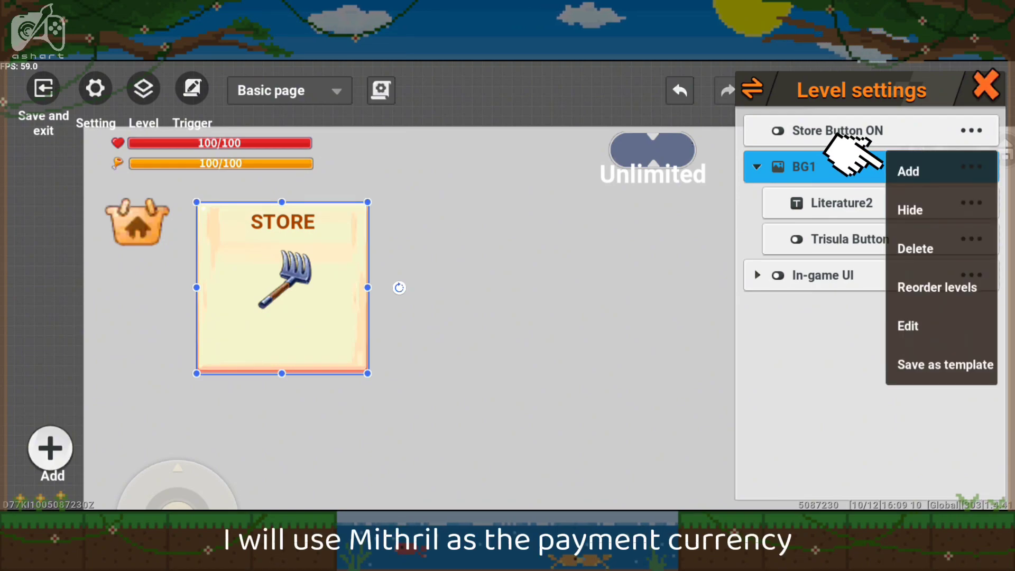
{"action": "left_click", "coordinate": [906, 170]}
{"action": "left_click", "coordinate": [482, 260]}
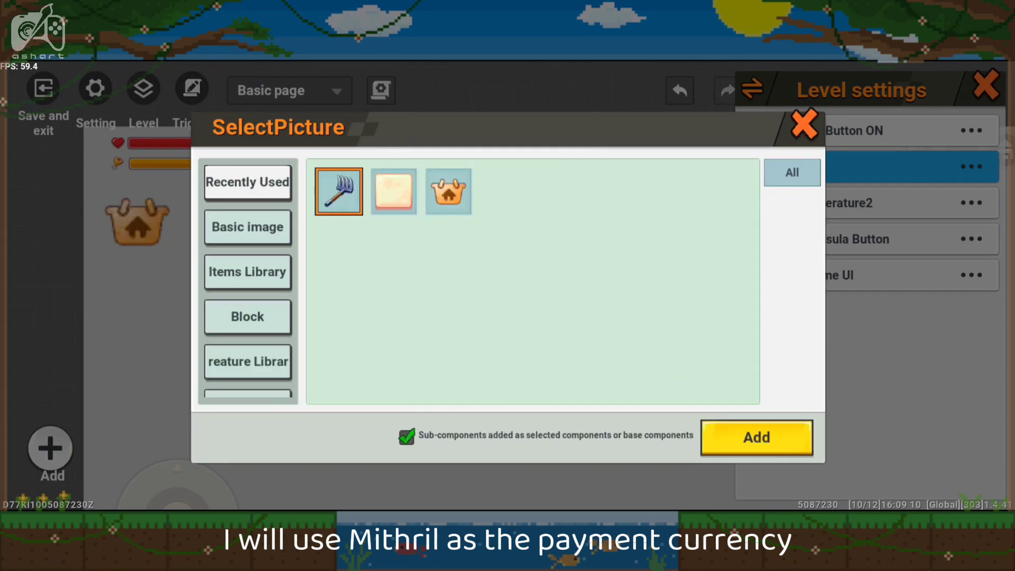
{"action": "left_click", "coordinate": [247, 272]}
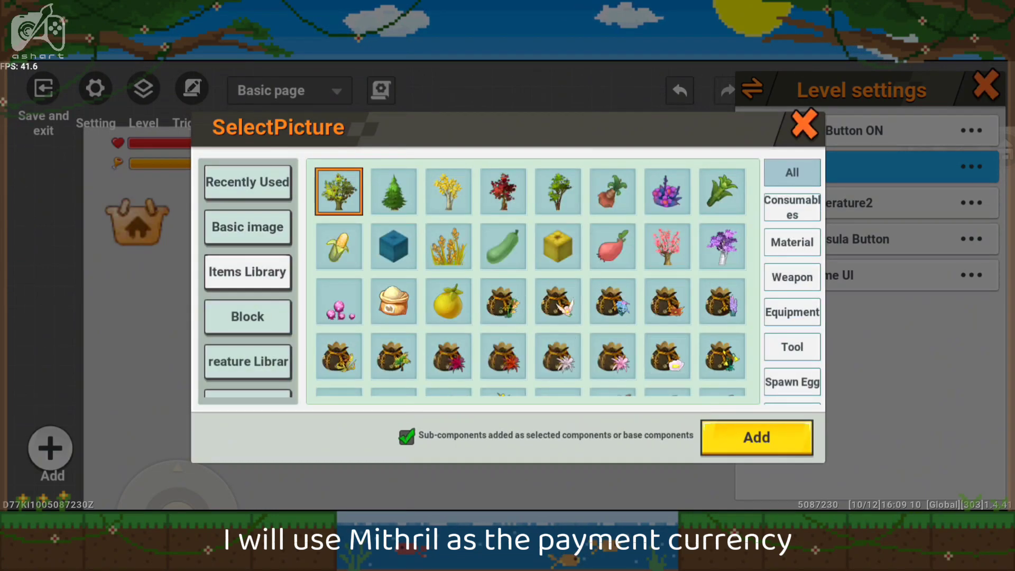
{"action": "scroll", "coordinate": [533, 281], "scroll_direction": "down", "scroll_amount": 10}
{"action": "scroll", "coordinate": [533, 281], "scroll_direction": "up", "scroll_amount": 2}
{"action": "left_click", "coordinate": [721, 302]}
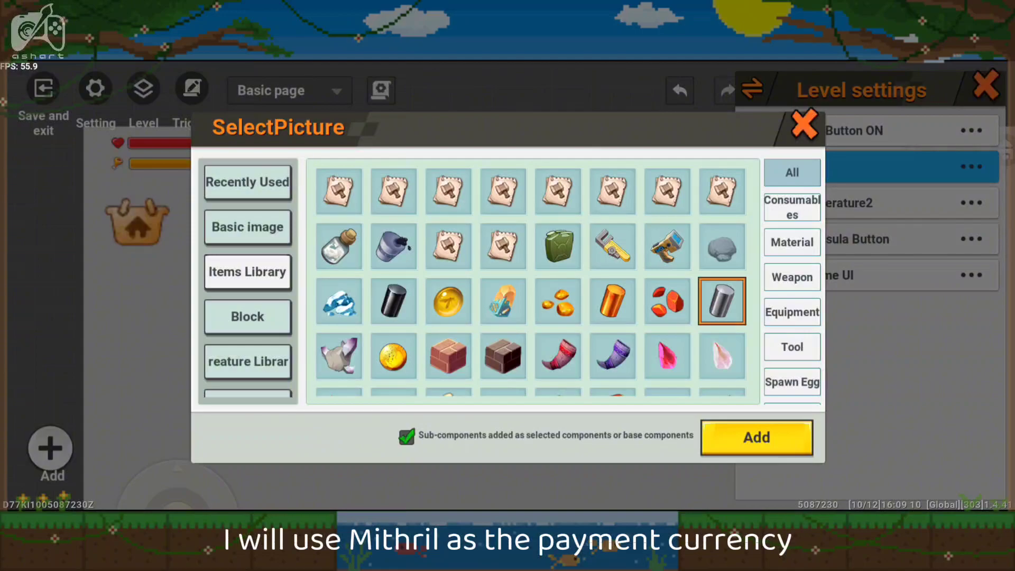
{"action": "left_click", "coordinate": [756, 437]}
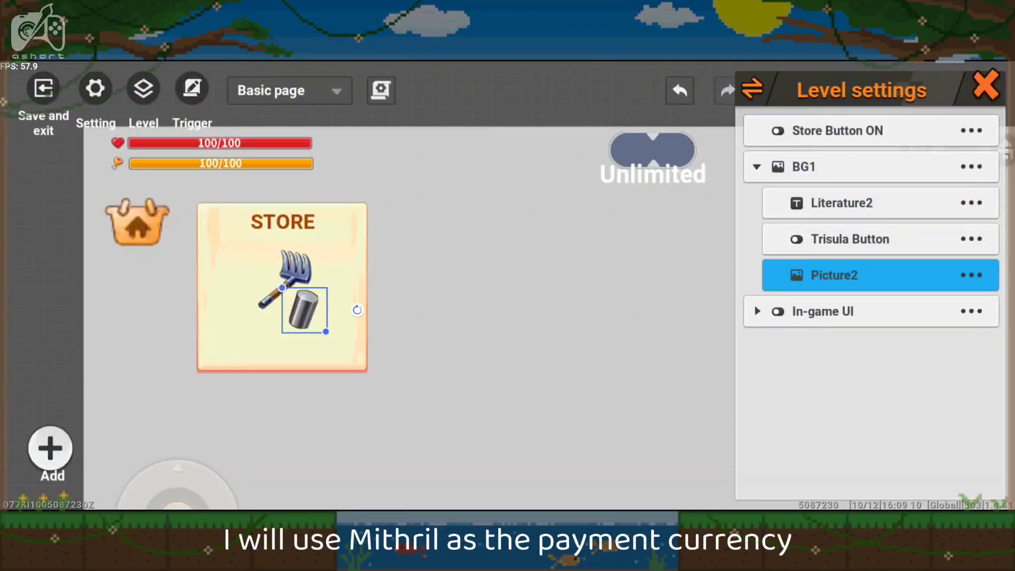
Set the Mithril picture's width to 50
{"action": "left_click", "coordinate": [971, 275]}
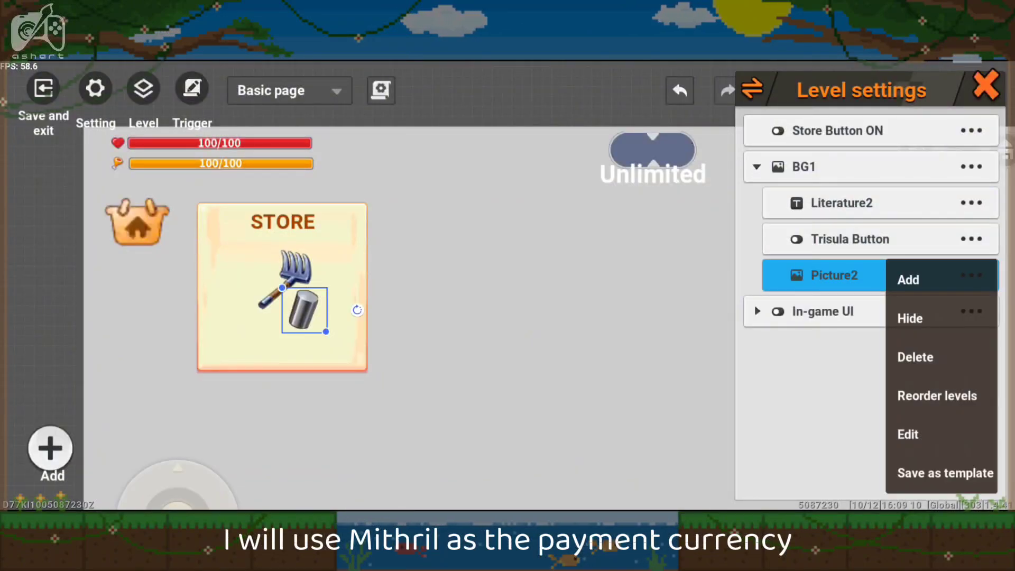
{"action": "left_click", "coordinate": [941, 434]}
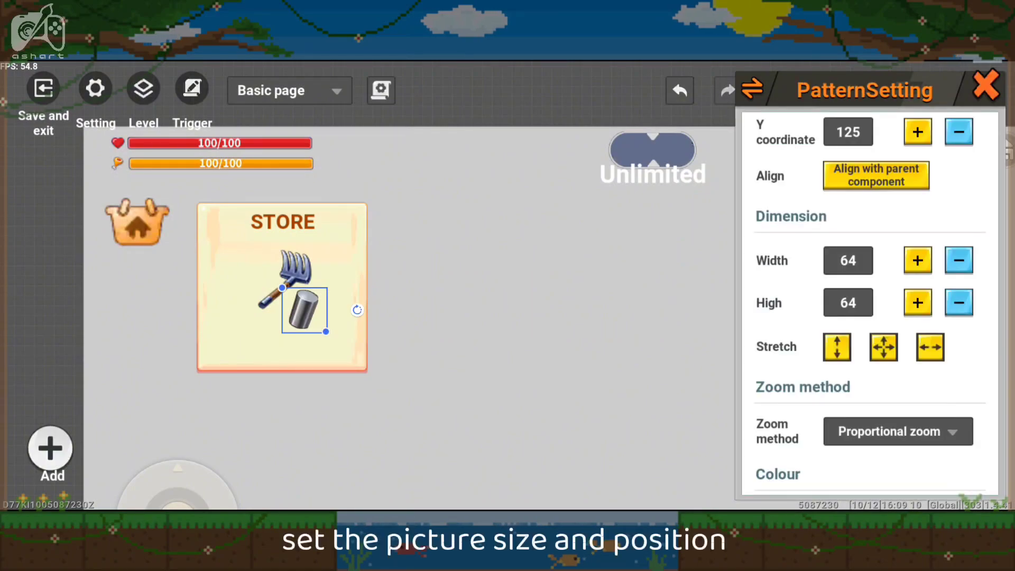
{"action": "left_click", "coordinate": [847, 260]}
{"action": "key", "text": "BackSpace"}
{"action": "key", "text": "BackSpace"}
{"action": "left_click", "coordinate": [72, 488]}
{"action": "type", "text": "5"}
{"action": "key", "text": "Return"}
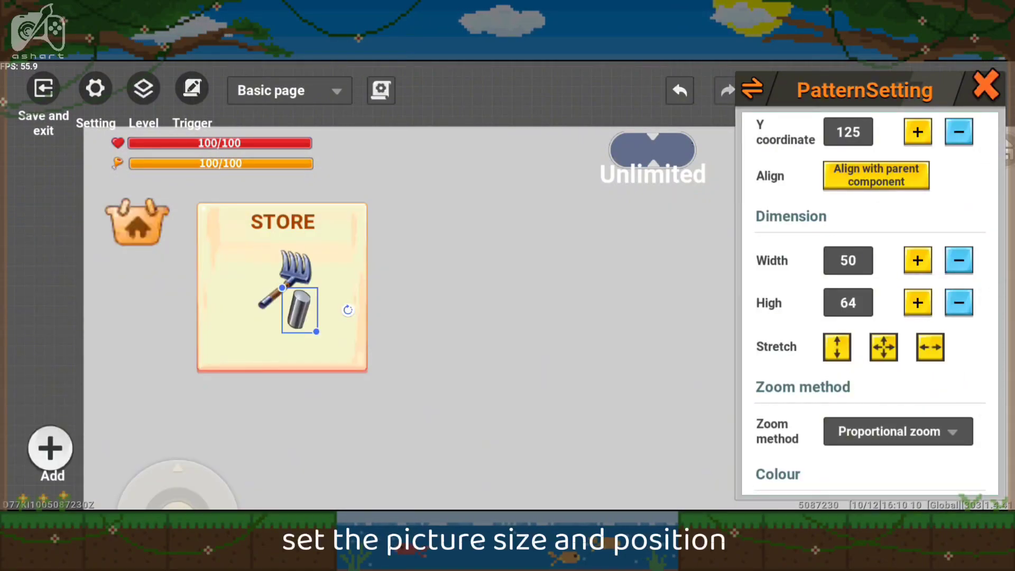
Set the Mithril picture's height to 50 and move it to the lower-left corner of the store background
{"action": "left_click", "coordinate": [848, 303]}
{"action": "key", "text": "BackSpace"}
{"action": "key", "text": "BackSpace"}
{"action": "left_click", "coordinate": [62, 487]}
{"action": "type", "text": "5"}
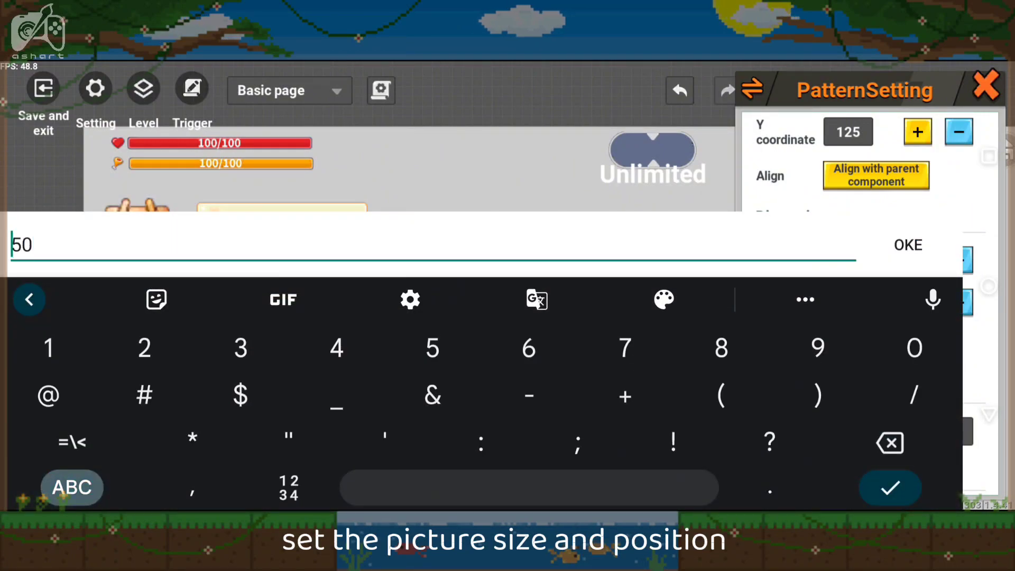
{"action": "type", "text": "0"}
{"action": "key", "text": "Return"}
{"action": "left_click_drag", "start_coordinate": [294, 296], "coordinate": [239, 340]}
Add a text sub-component to BG1 and set its content to "1x Silver Ingot"
{"action": "left_click", "coordinate": [143, 112]}
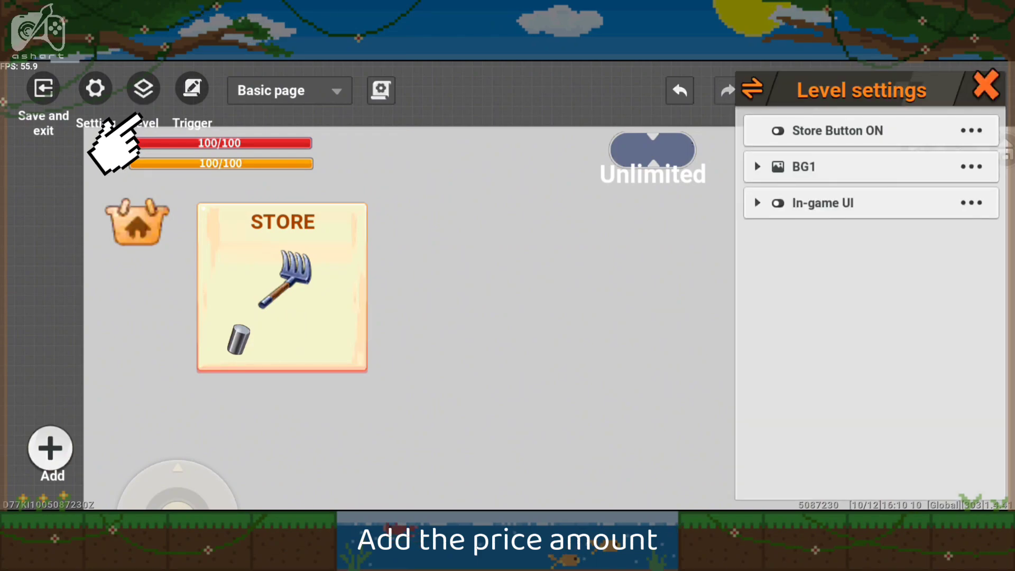
{"action": "left_click", "coordinate": [962, 165]}
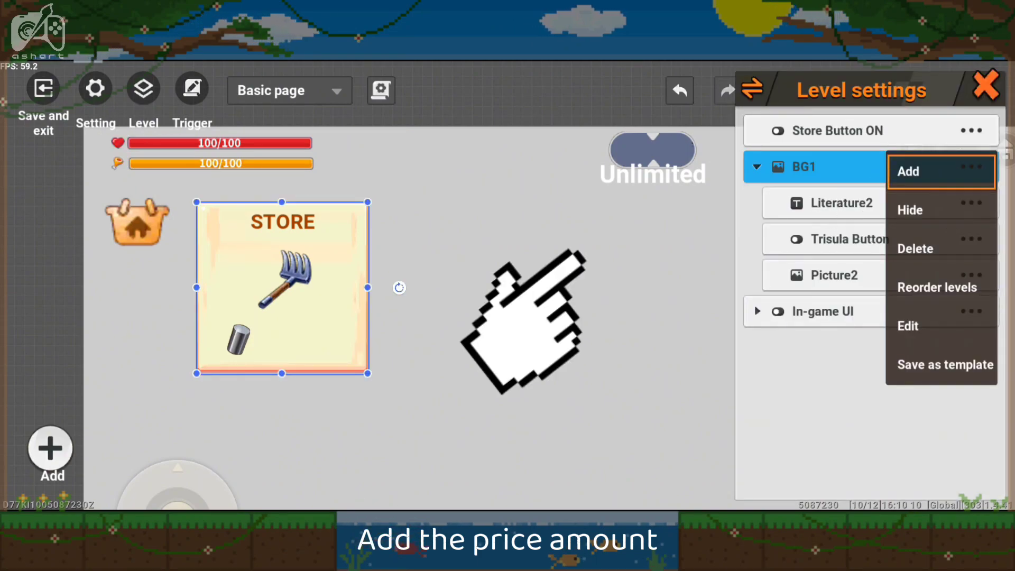
{"action": "left_click", "coordinate": [906, 171]}
{"action": "left_click", "coordinate": [623, 222]}
{"action": "scroll", "coordinate": [866, 296], "scroll_direction": "up", "scroll_amount": 5}
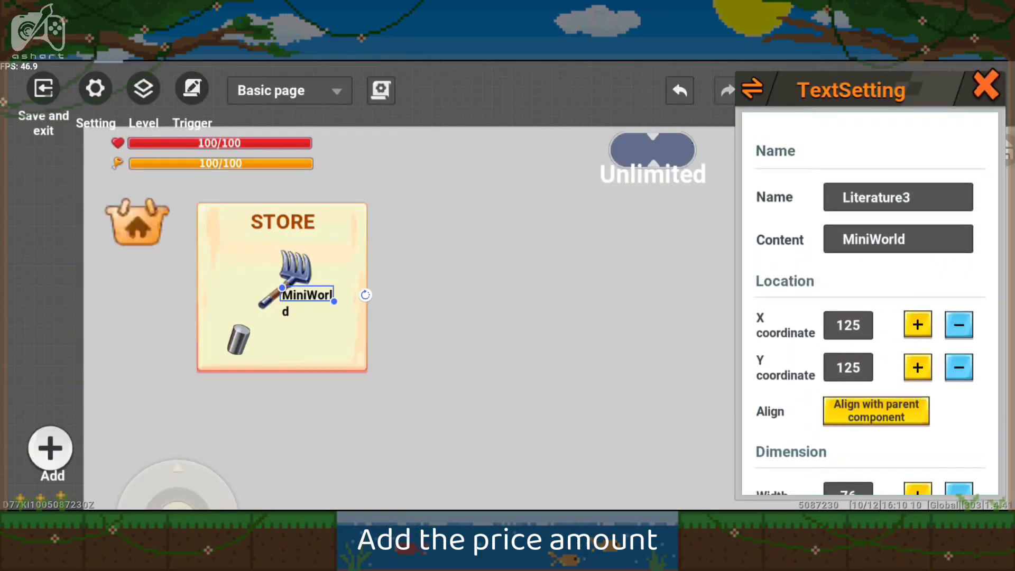
{"action": "left_click", "coordinate": [897, 217]}
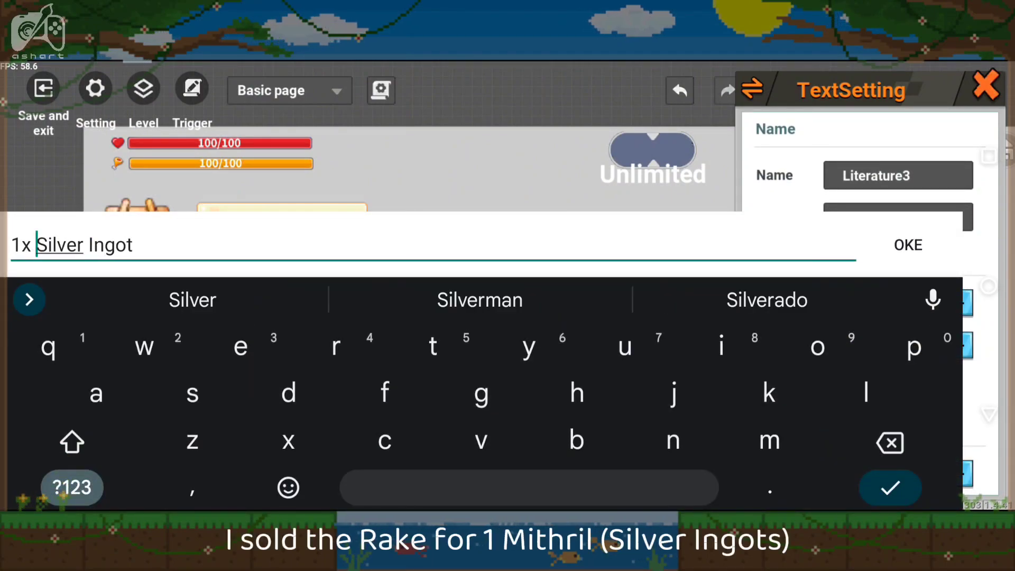
{"action": "key", "text": "Return"}
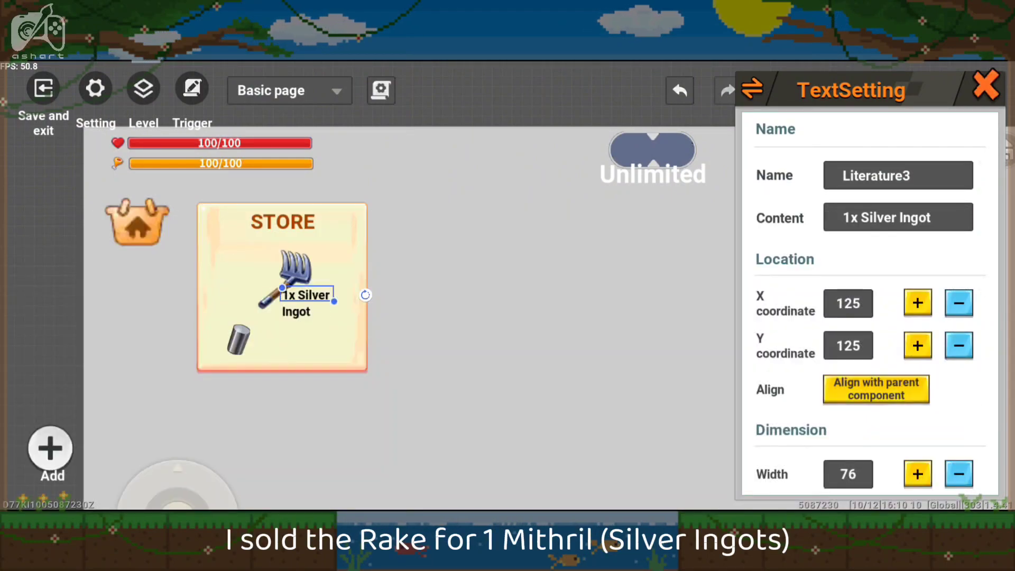
Set the price text's width to 100
{"action": "scroll", "coordinate": [870, 301], "scroll_direction": "down", "scroll_amount": 7}
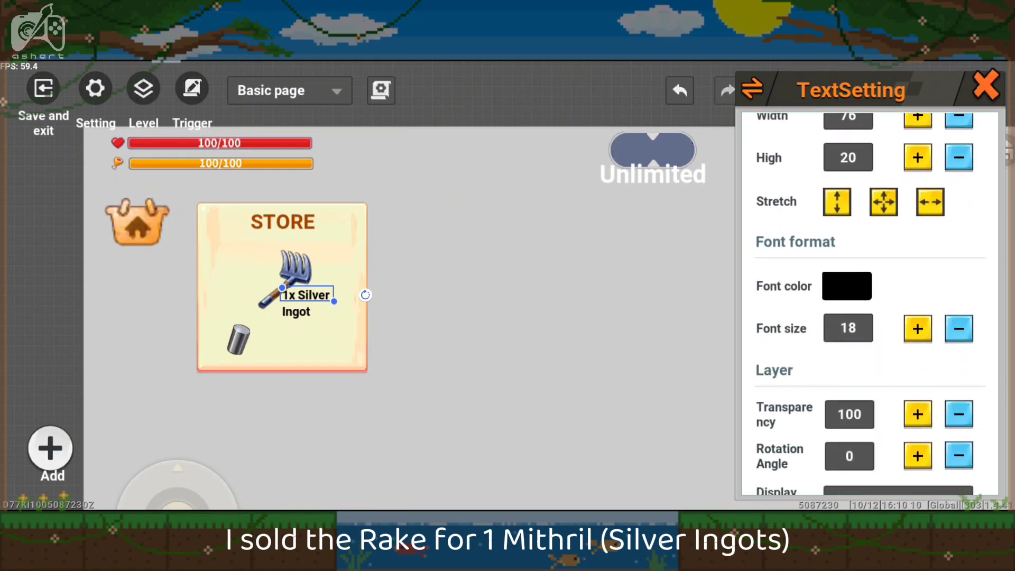
{"action": "scroll", "coordinate": [870, 301], "scroll_direction": "up", "scroll_amount": 3}
{"action": "left_click", "coordinate": [848, 274]}
{"action": "type", "text": "100"}
{"action": "key", "text": "Return"}
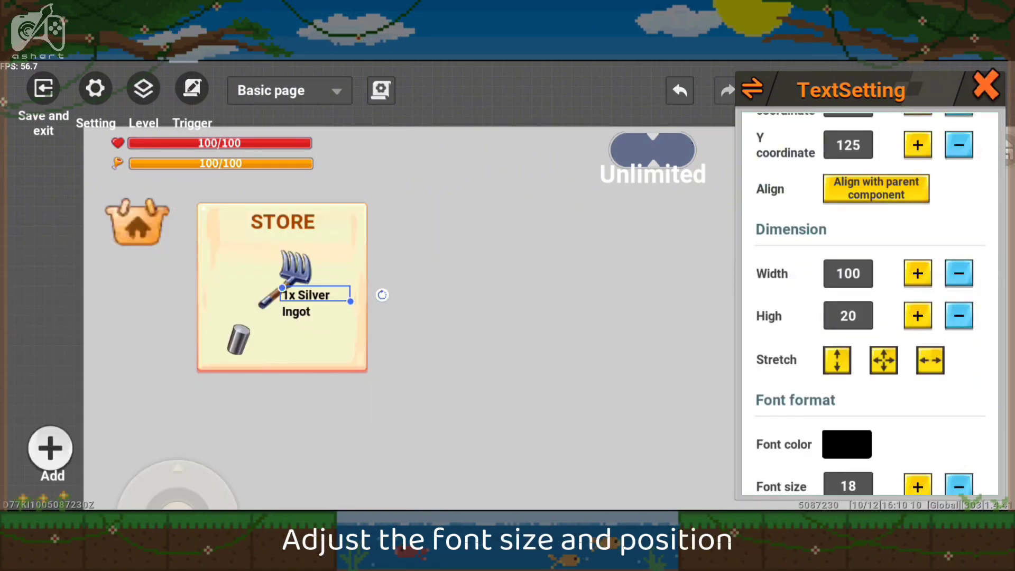
Set the price text's width to 150, beside the Mithril cylinder, and give it a golden-brown font color
{"action": "left_click", "coordinate": [848, 273]}
{"action": "key", "text": "BackSpace"}
{"action": "key", "text": "BackSpace"}
{"action": "type", "text": "50"}
{"action": "key", "text": "Return"}
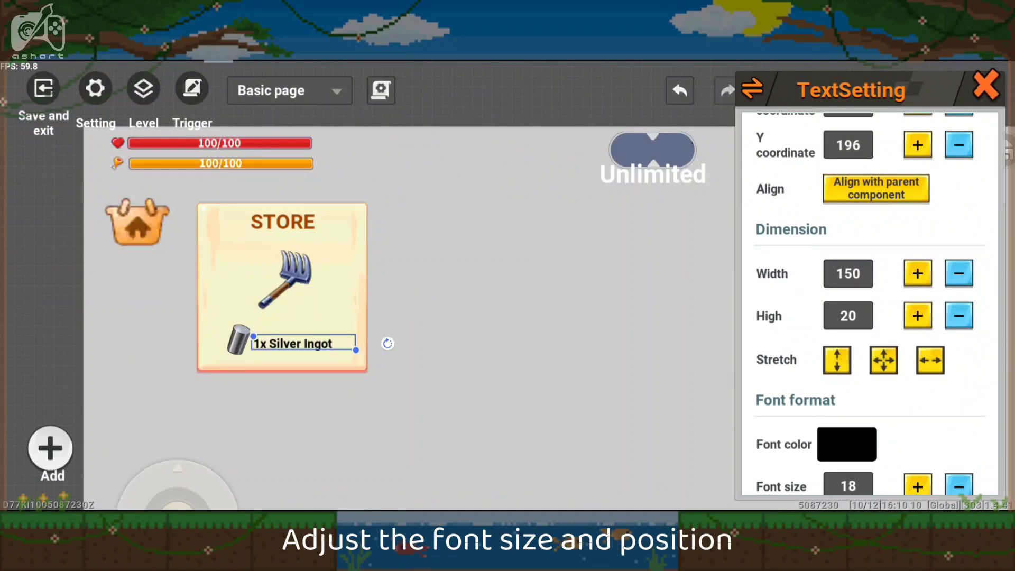
{"action": "left_click", "coordinate": [846, 444]}
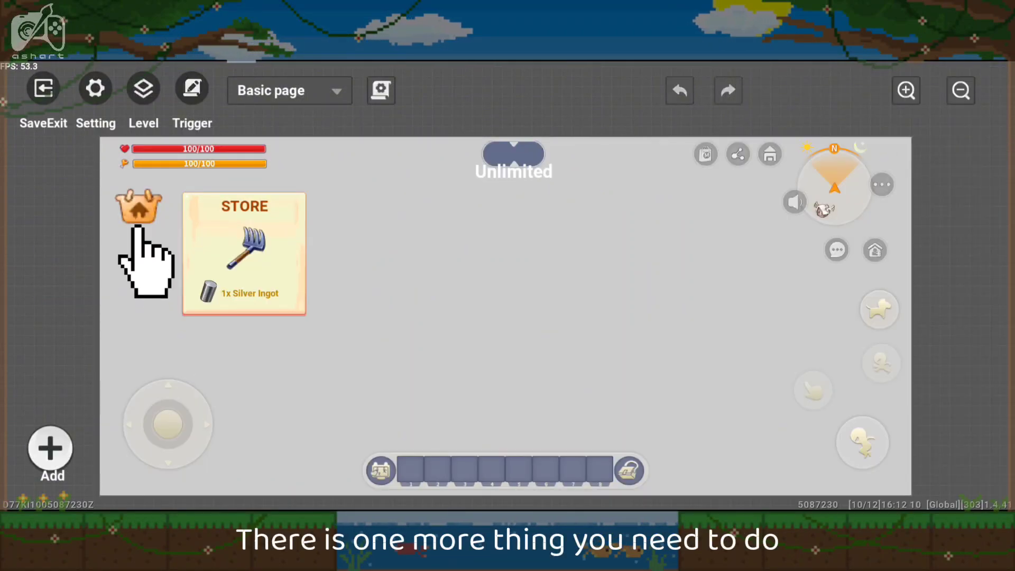
Duplicate the basket store button and place the copy exactly over the original
{"action": "left_click", "coordinate": [137, 229]}
{"action": "left_click", "coordinate": [38, 150]}
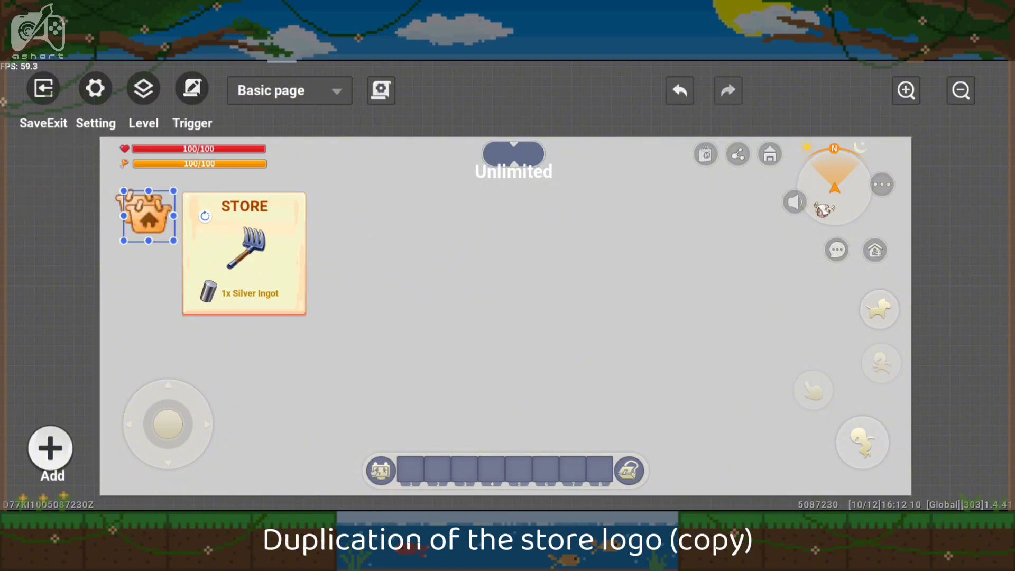
{"action": "left_click_drag", "start_coordinate": [148, 215], "coordinate": [139, 207]}
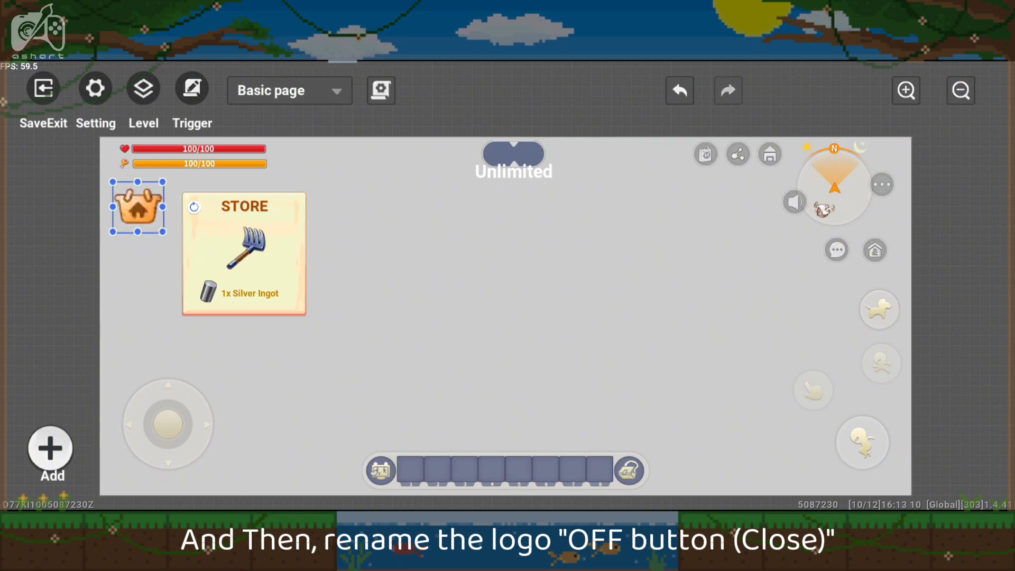
{"action": "left_click_drag", "start_coordinate": [139, 208], "coordinate": [138, 207]}
Rename the copied basket button as Store Button OFF
{"action": "left_click", "coordinate": [138, 206]}
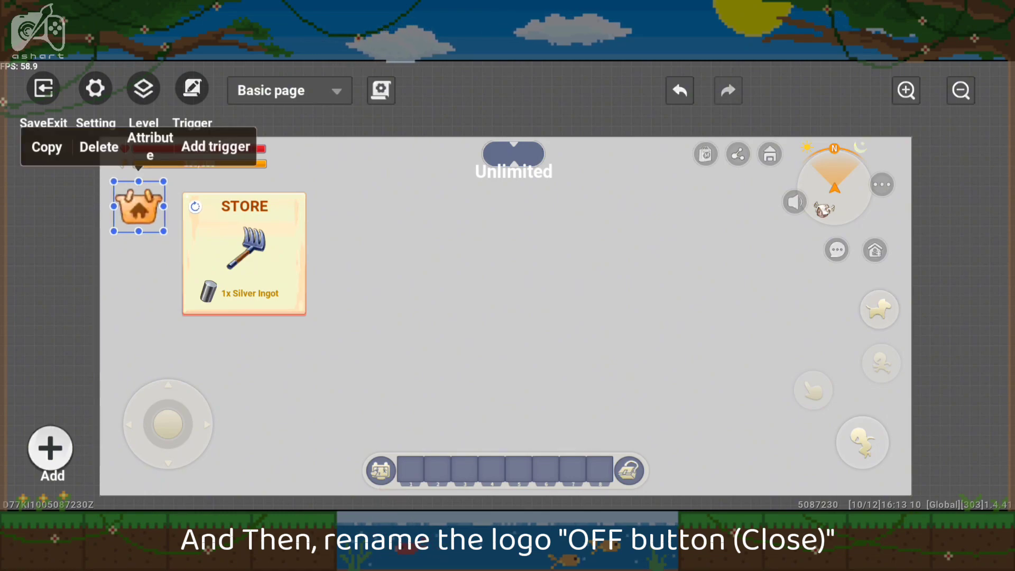
{"action": "left_click", "coordinate": [150, 142]}
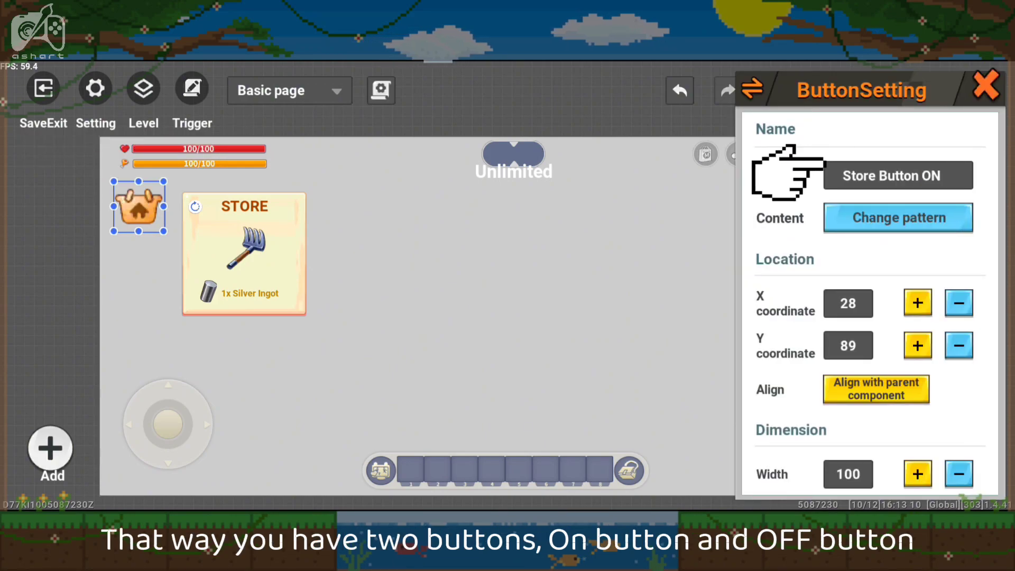
{"action": "left_click", "coordinate": [827, 172]}
{"action": "key", "text": "BackSpace"}
{"action": "type", "text": "FF"}
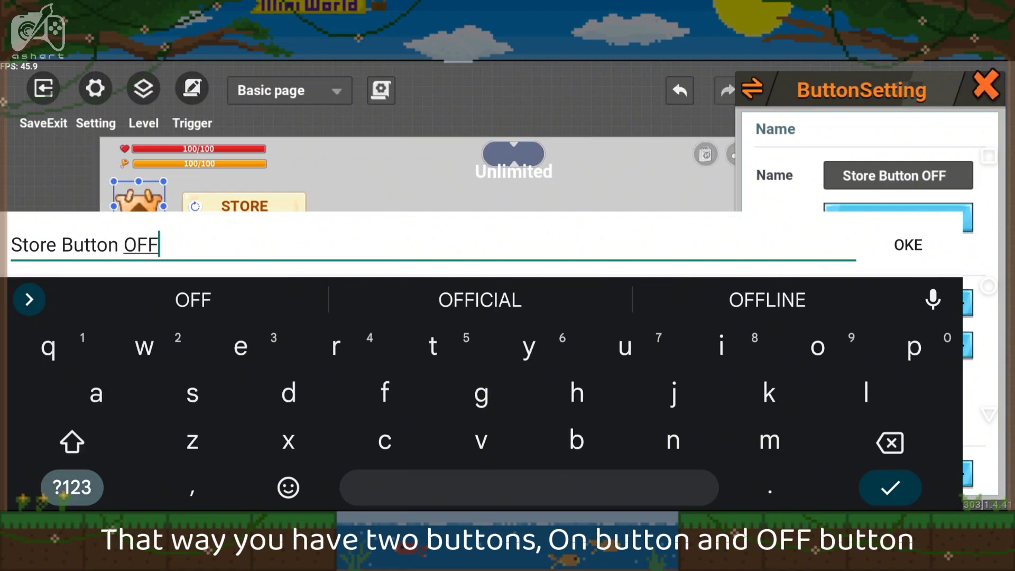
{"action": "left_click", "coordinate": [907, 244]}
{"action": "left_click", "coordinate": [985, 85]}
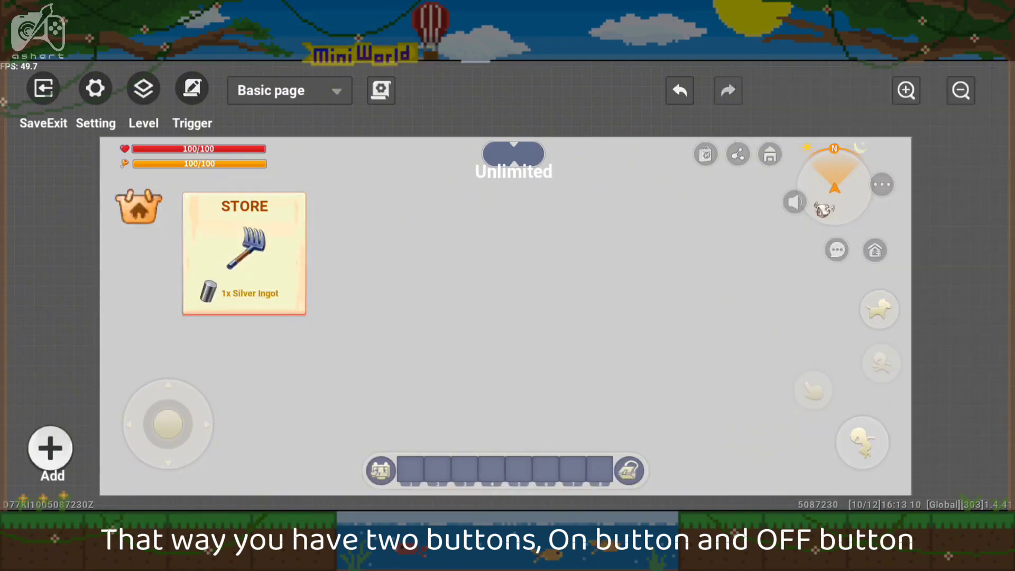
Hide the Store Button OFF component in the level settings
{"action": "left_click", "coordinate": [138, 206]}
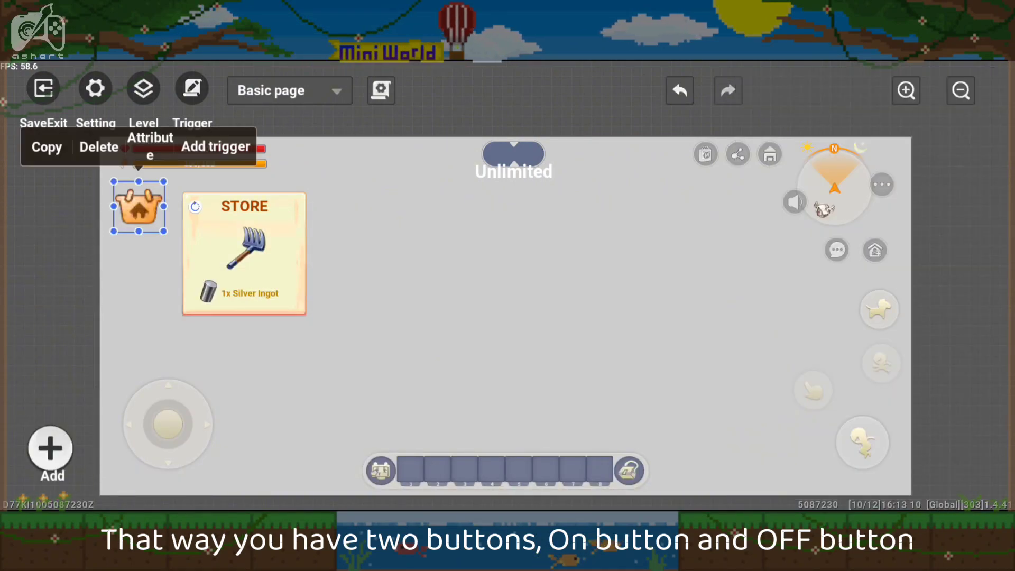
{"action": "left_click", "coordinate": [144, 89]}
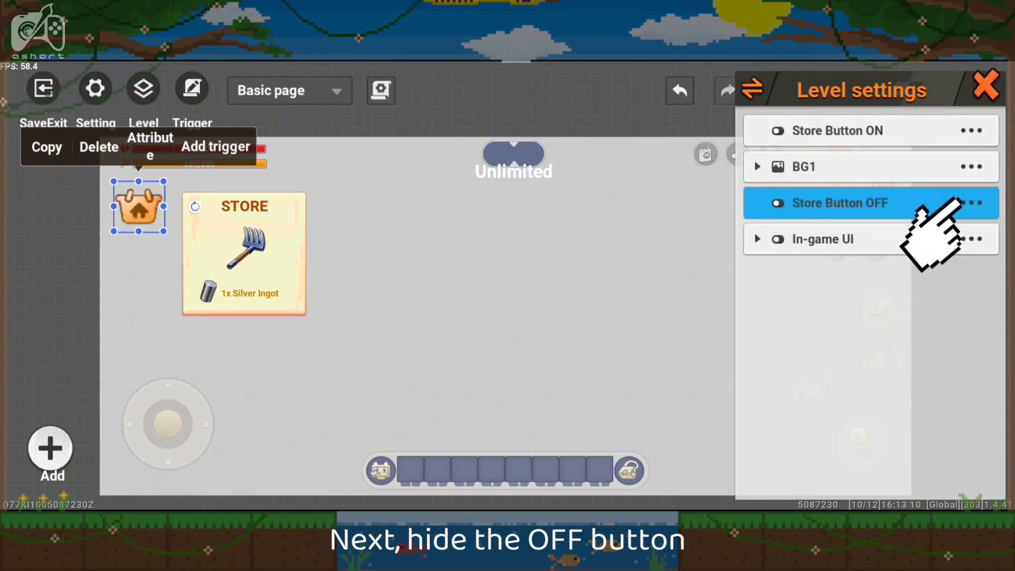
{"action": "left_click", "coordinate": [971, 203]}
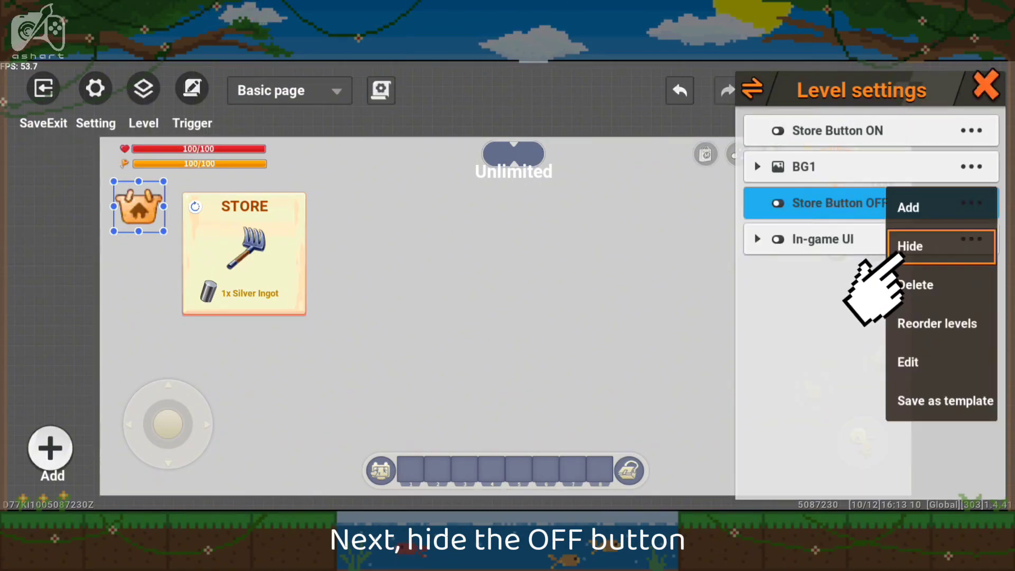
{"action": "left_click", "coordinate": [899, 246]}
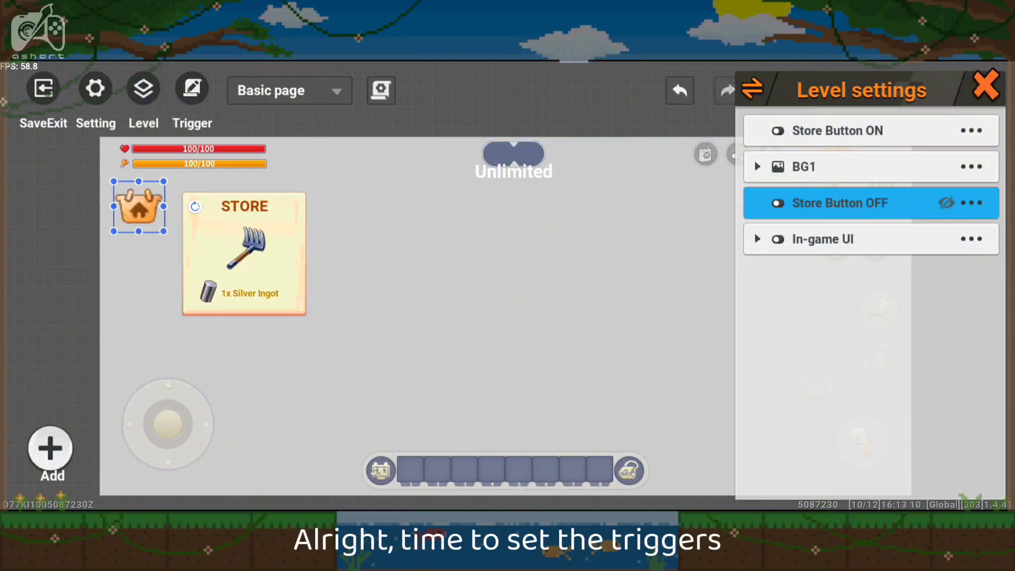
Add a trigger to the visible basket button, Store Button ON
{"action": "left_click", "coordinate": [138, 217]}
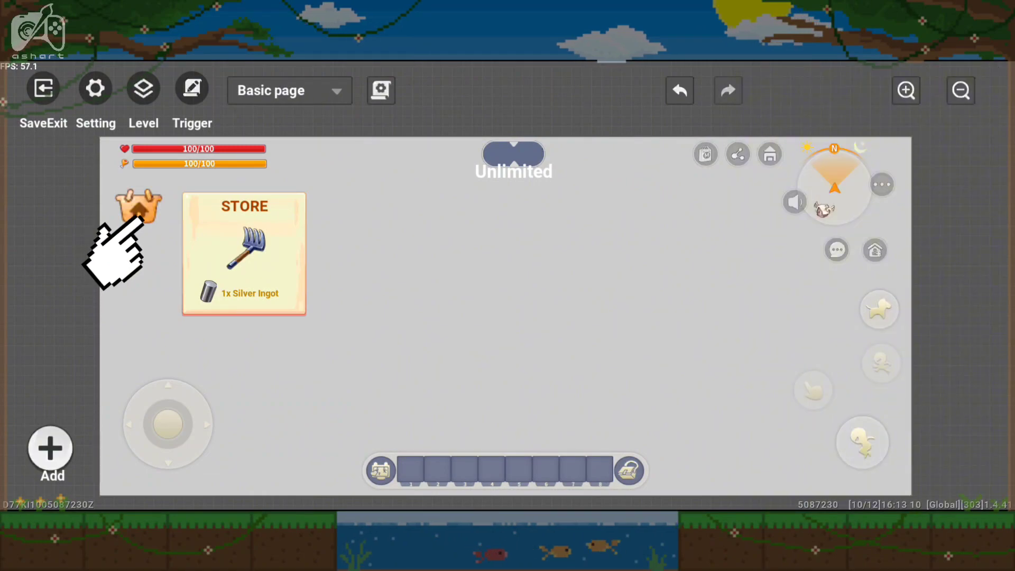
{"action": "left_click", "coordinate": [138, 209]}
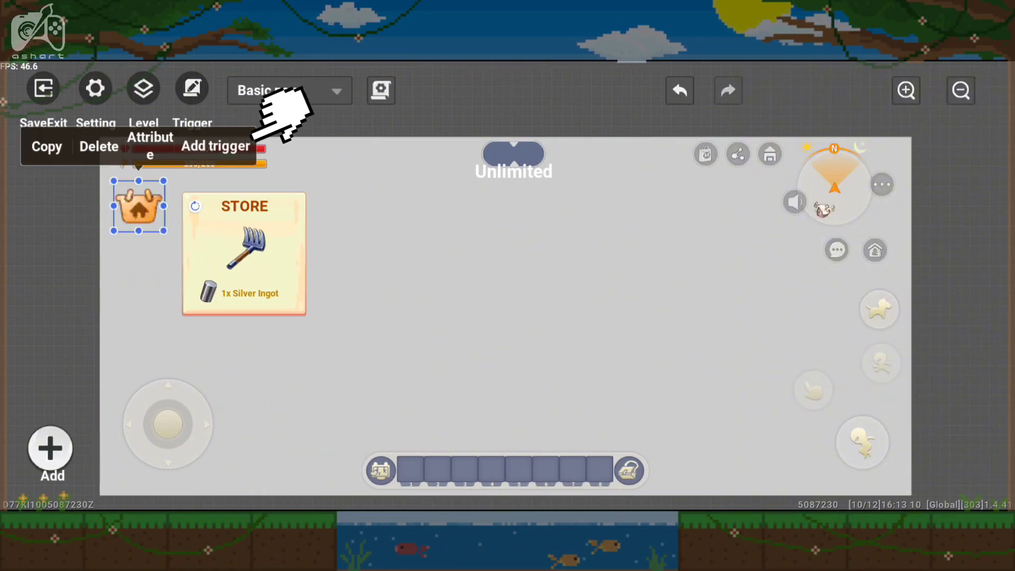
{"action": "left_click", "coordinate": [222, 146]}
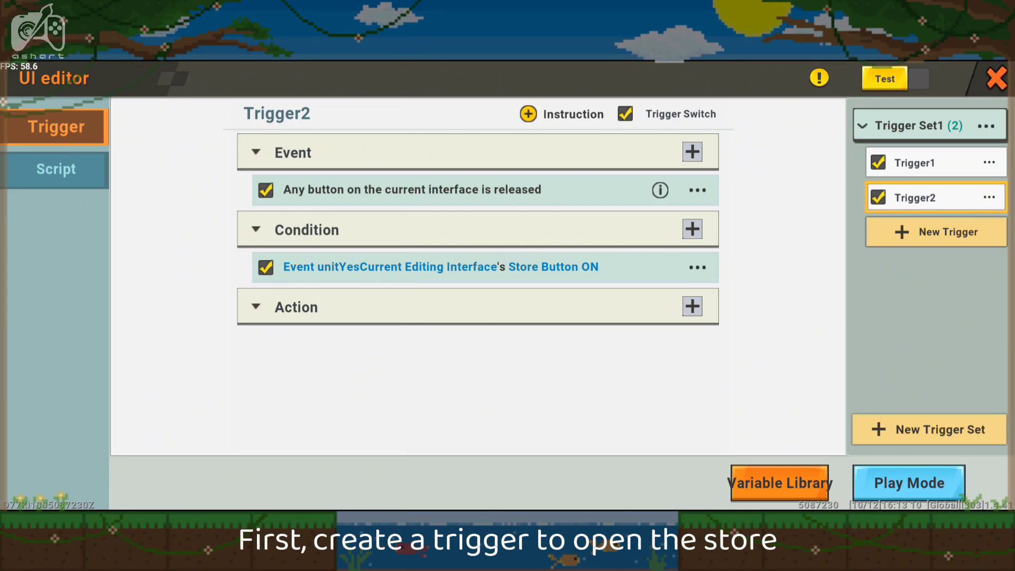
Rename Trigger2 as "Store Open"
{"action": "left_click", "coordinate": [988, 197]}
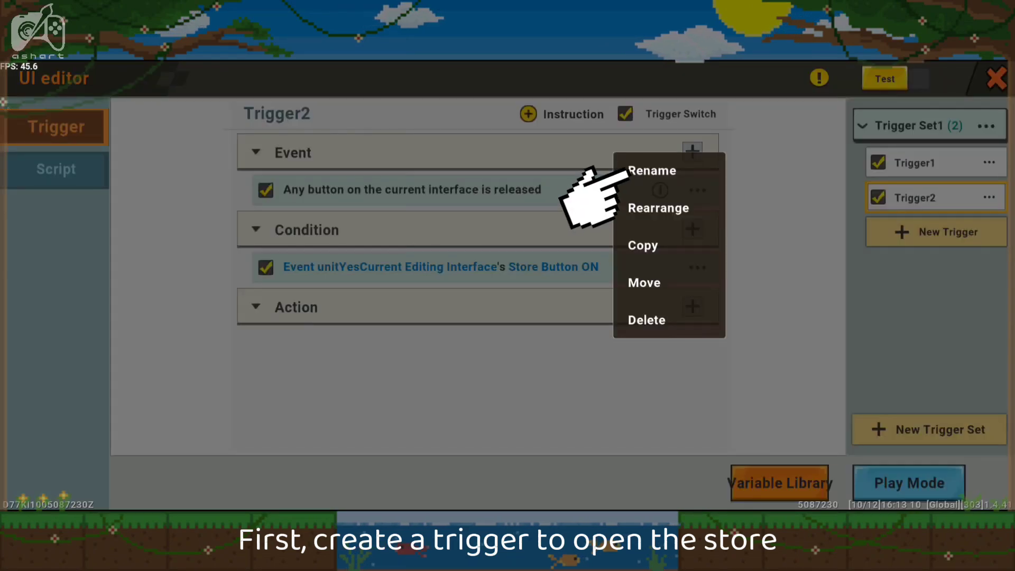
{"action": "left_click", "coordinate": [629, 170]}
{"action": "key", "text": "BackSpace"}
{"action": "key", "text": "BackSpace"}
{"action": "key", "text": "BackSpace"}
{"action": "key", "text": "BackSpace"}
{"action": "key", "text": "BackSpace"}
{"action": "key", "text": "BackSpace"}
{"action": "key", "text": "BackSpace"}
{"action": "key", "text": "BackSpace"}
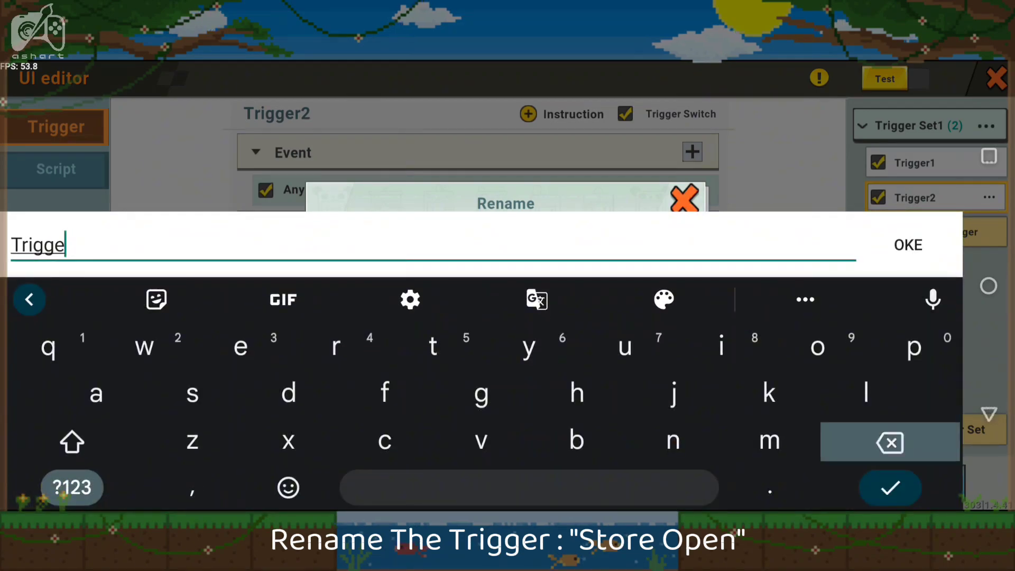
{"action": "type", "text": "Store Open"}
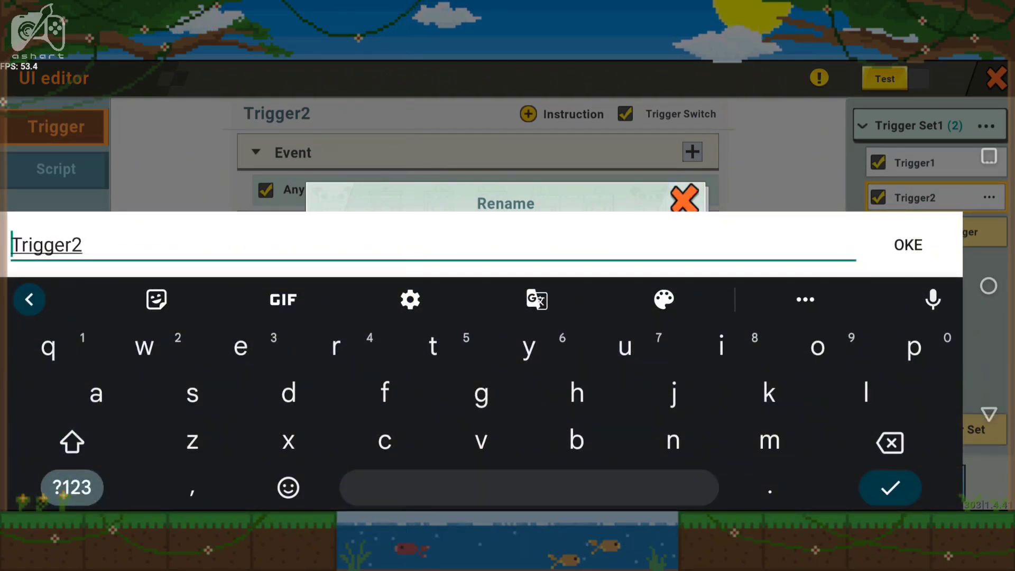
{"action": "left_click", "coordinate": [907, 245]}
{"action": "left_click", "coordinate": [507, 357]}
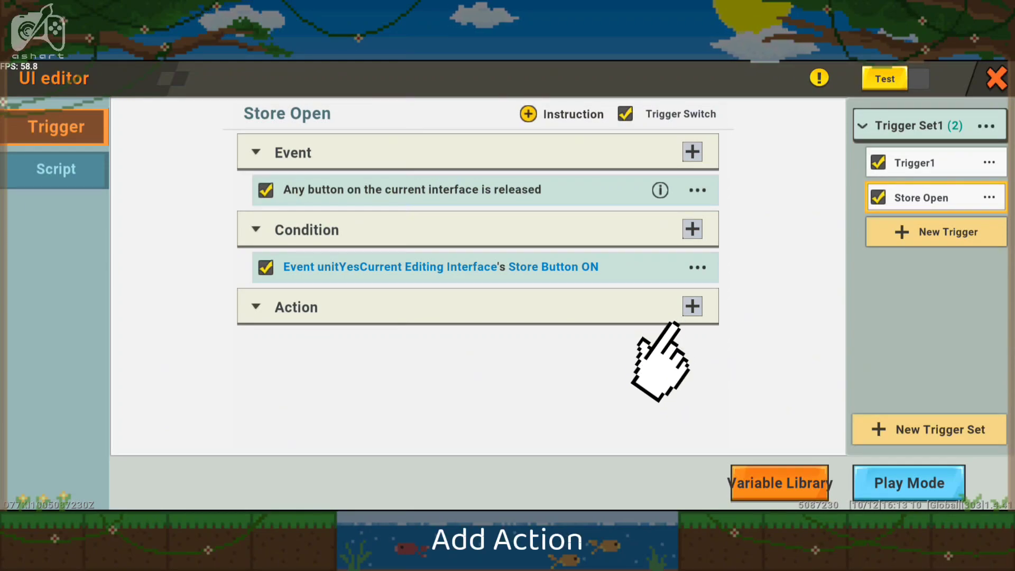
Add a Display Unit action to the Store Open trigger that shows BG1
{"action": "left_click", "coordinate": [692, 306]}
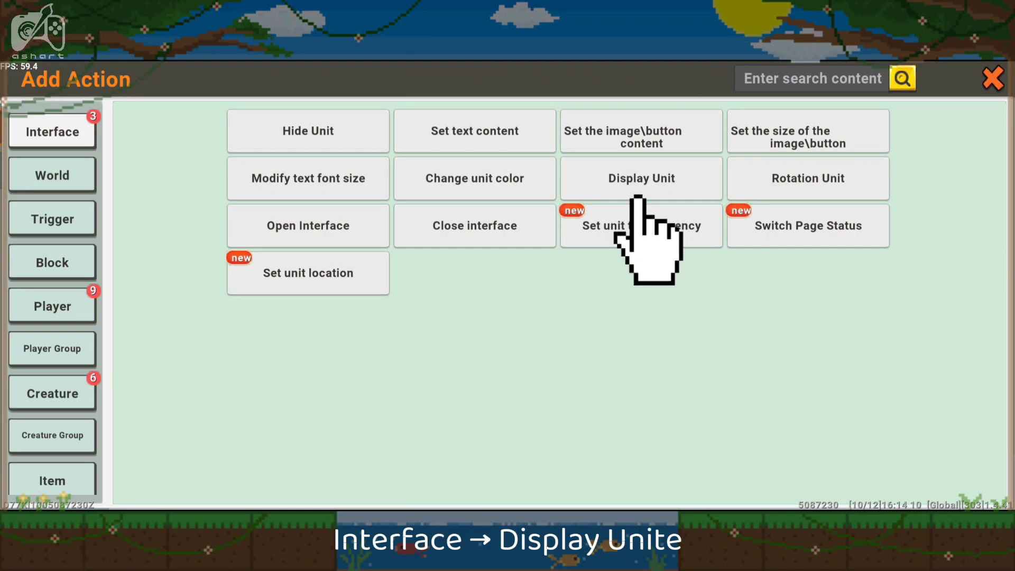
{"action": "left_click", "coordinate": [641, 178]}
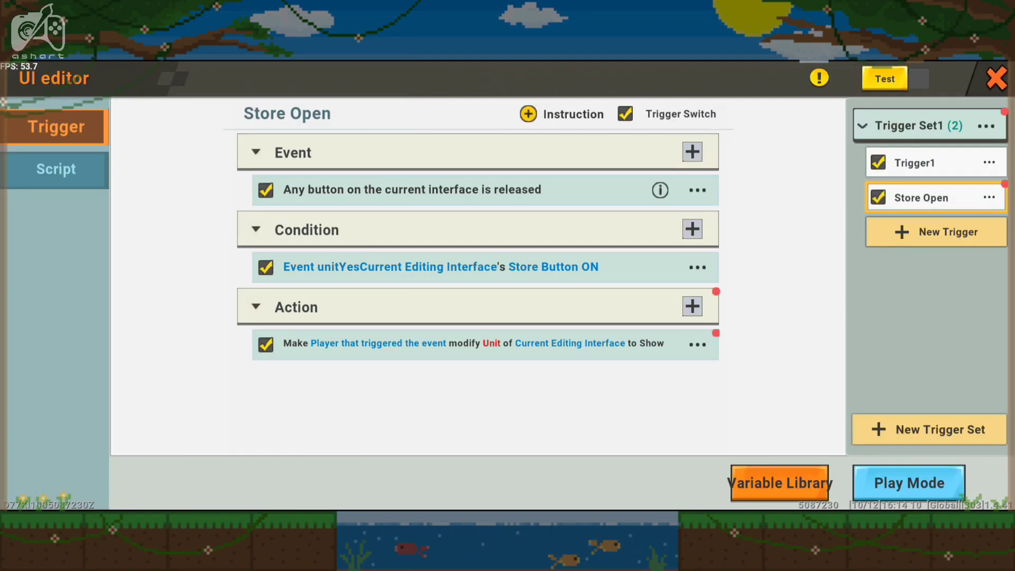
{"action": "left_click", "coordinate": [491, 345]}
{"action": "left_click", "coordinate": [516, 167]}
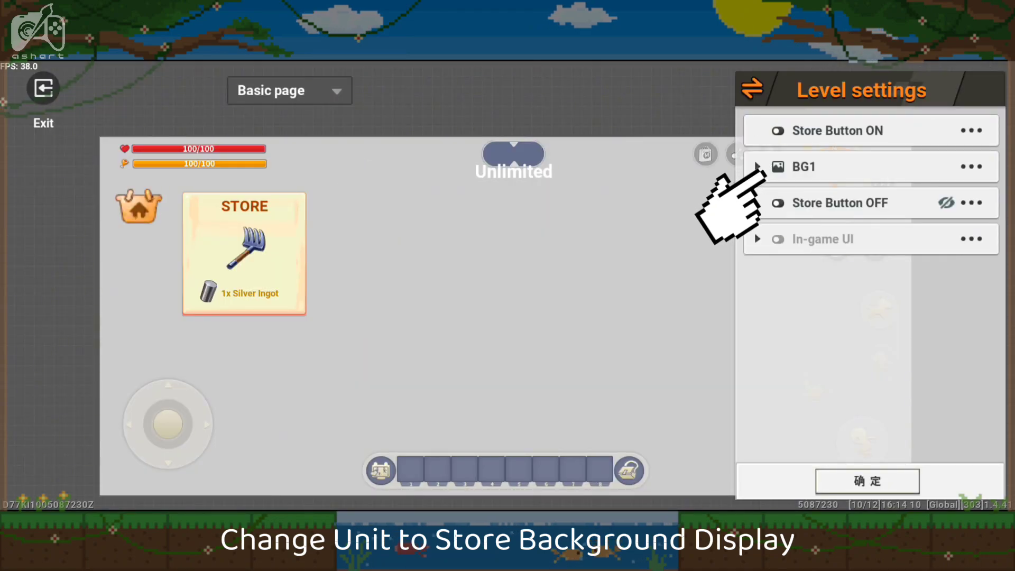
{"action": "left_click", "coordinate": [771, 166]}
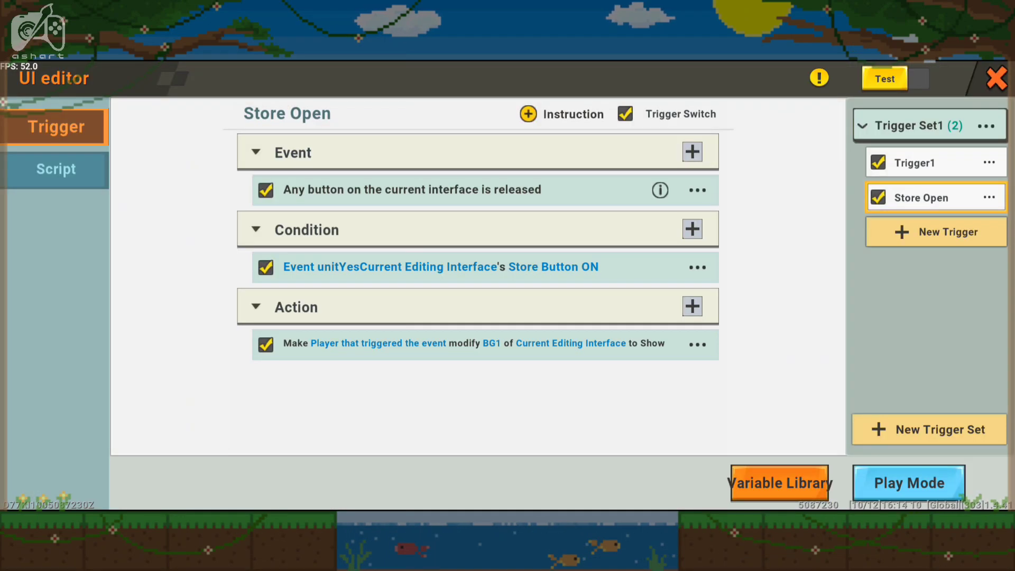
Add a second Display Unit action to the Store Open trigger that shows Store Button OFF
{"action": "left_click", "coordinate": [691, 307]}
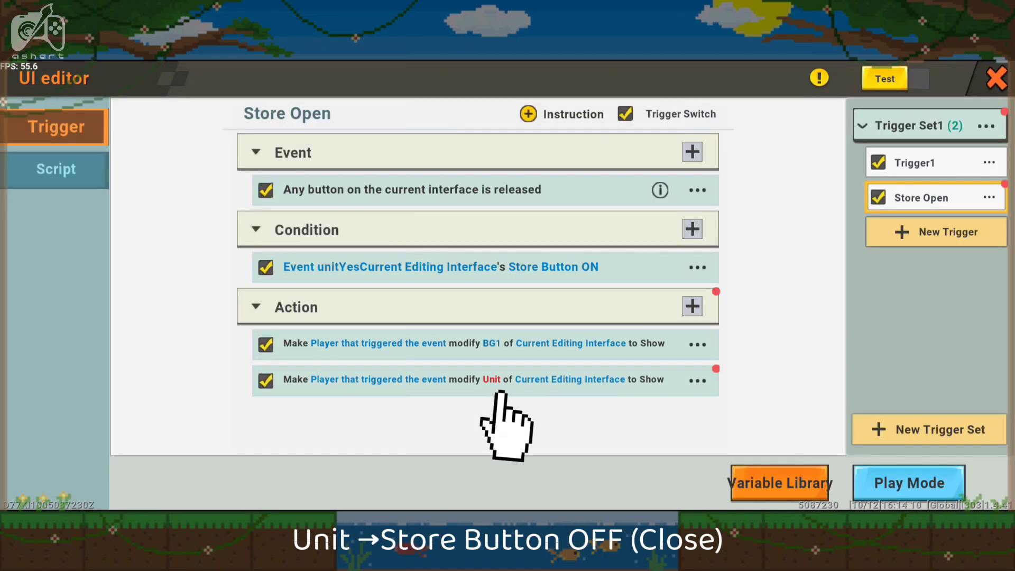
{"action": "left_click", "coordinate": [501, 392]}
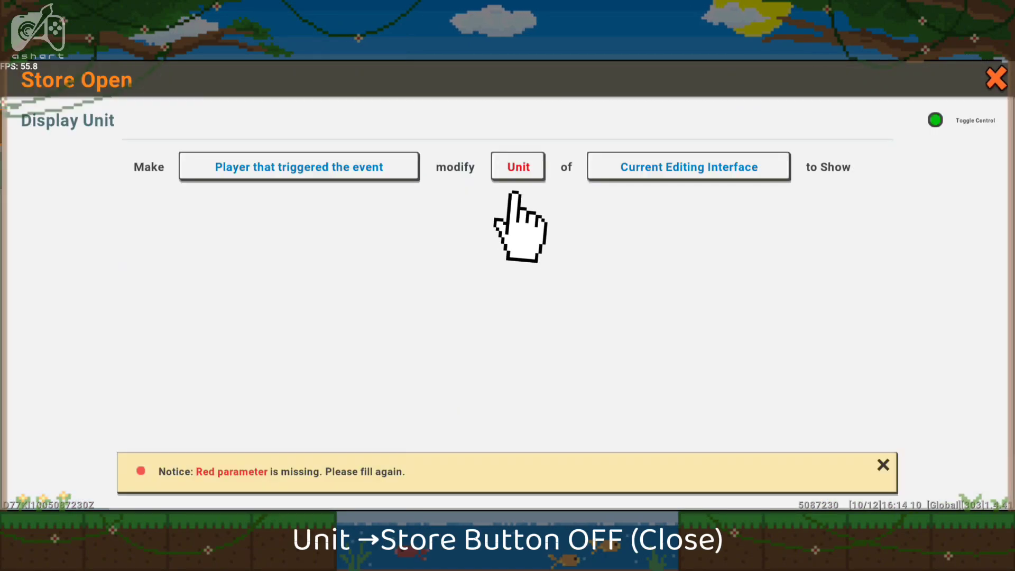
{"action": "left_click", "coordinate": [518, 168]}
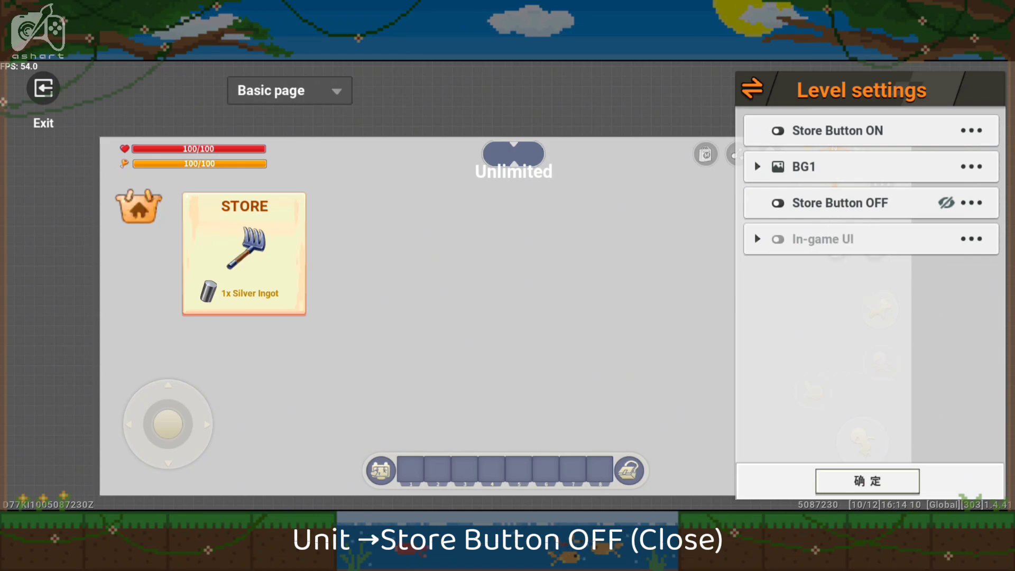
{"action": "left_click", "coordinate": [845, 203]}
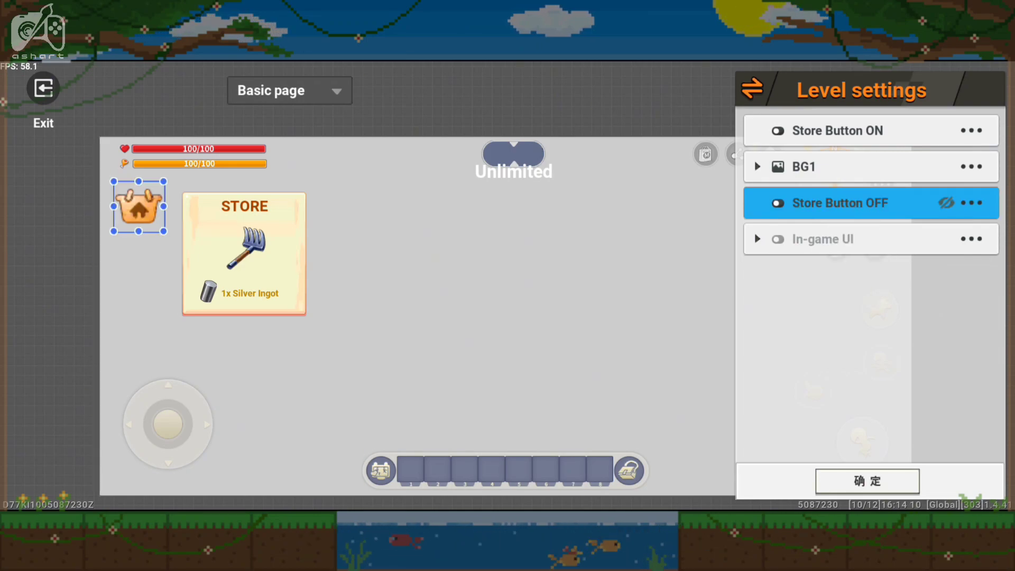
{"action": "left_click", "coordinate": [867, 481]}
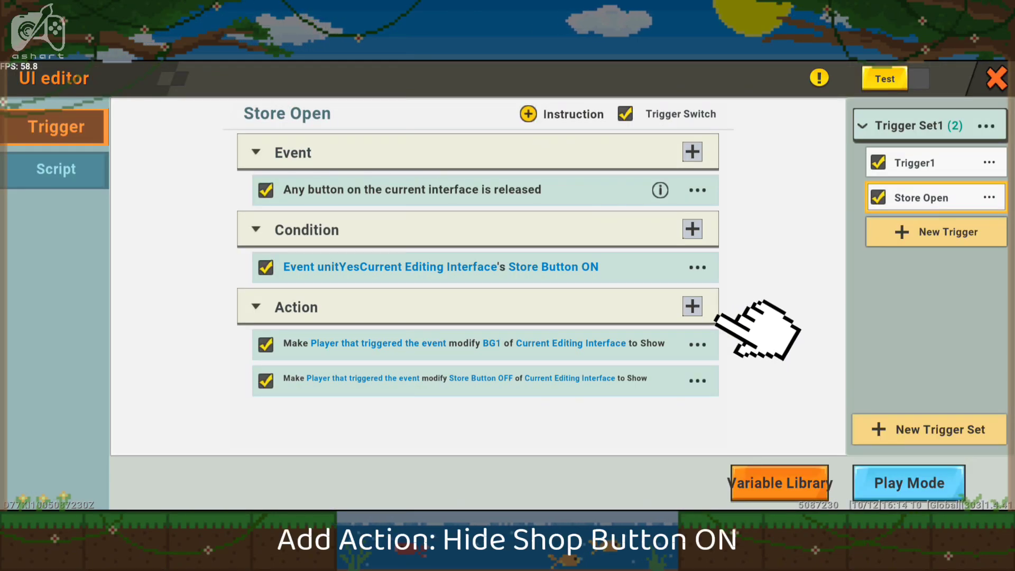
Add a Hide Unit action to the Store Open trigger that hides Store Button ON
{"action": "left_click", "coordinate": [692, 306]}
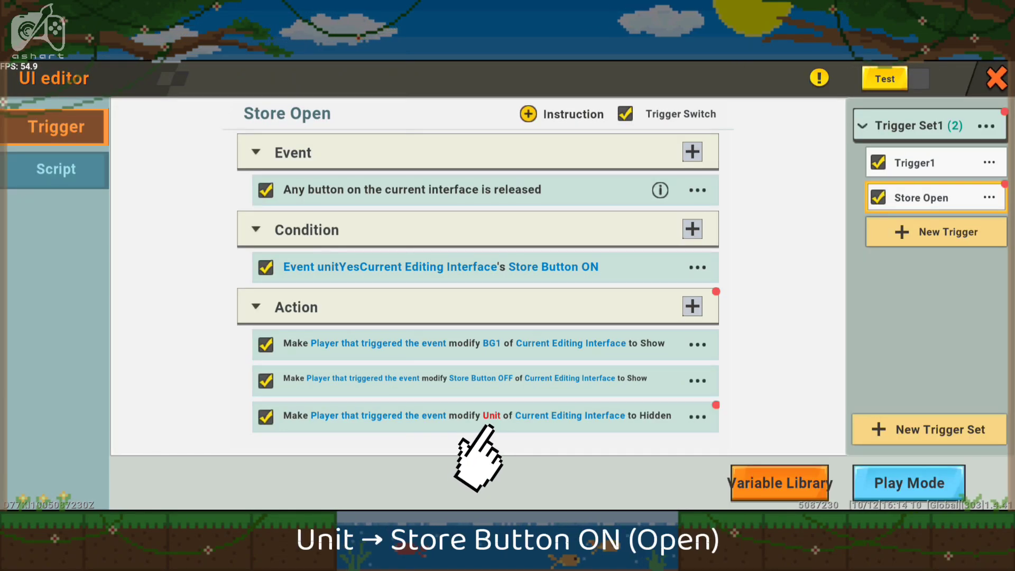
{"action": "left_click", "coordinate": [489, 416]}
{"action": "left_click", "coordinate": [515, 165]}
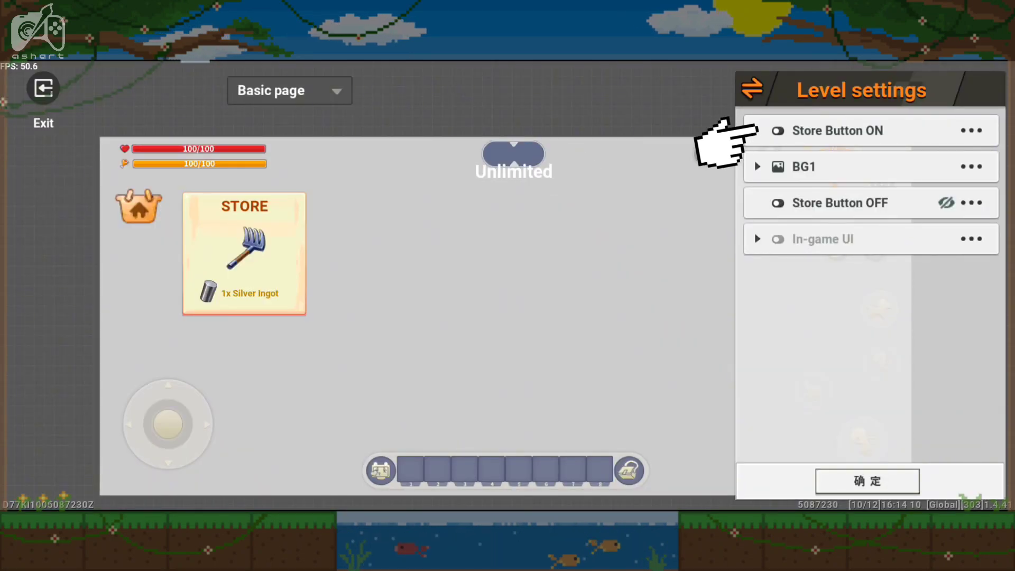
{"action": "left_click", "coordinate": [740, 132]}
{"action": "left_click", "coordinate": [867, 481]}
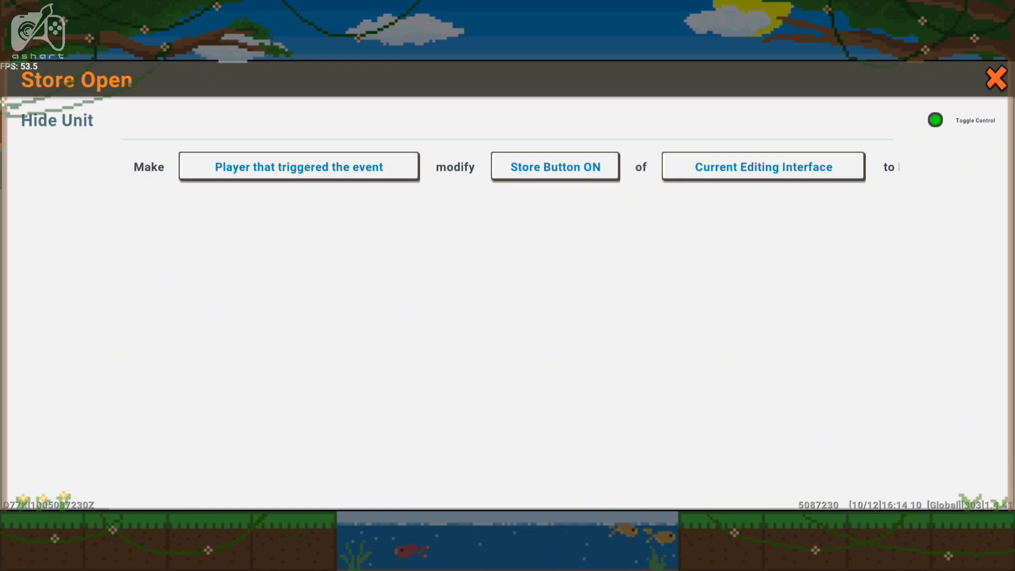
{"action": "left_click", "coordinate": [996, 78]}
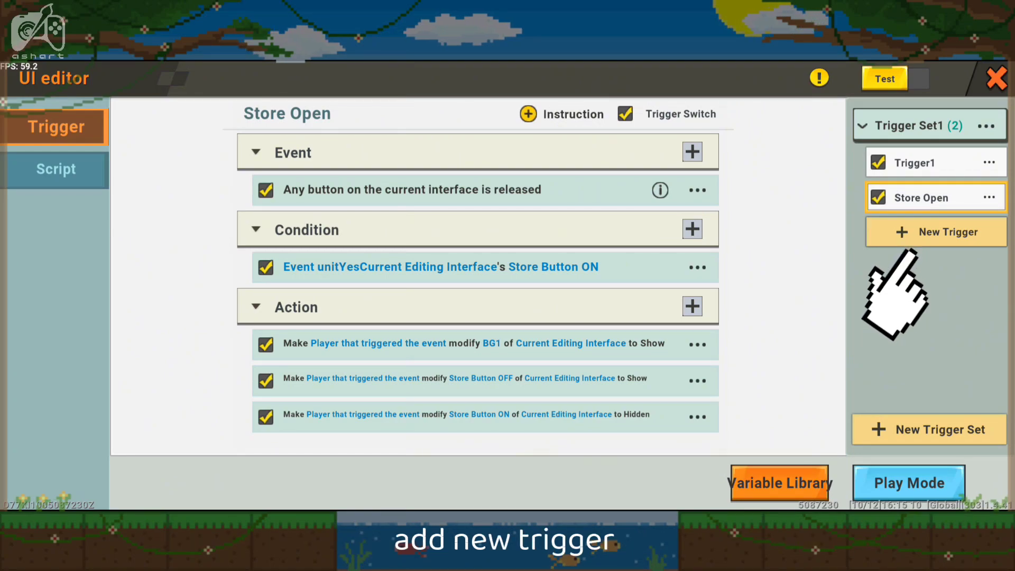
Create a new trigger in Trigger Set1 and name it "Store Close"
{"action": "left_click", "coordinate": [930, 237]}
{"action": "left_click", "coordinate": [987, 233]}
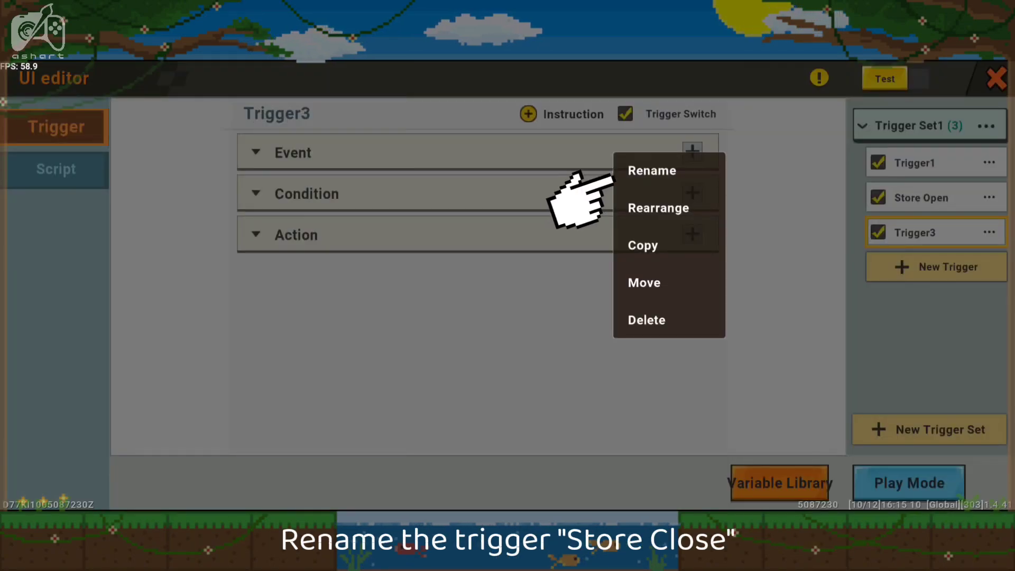
{"action": "left_click", "coordinate": [651, 170]}
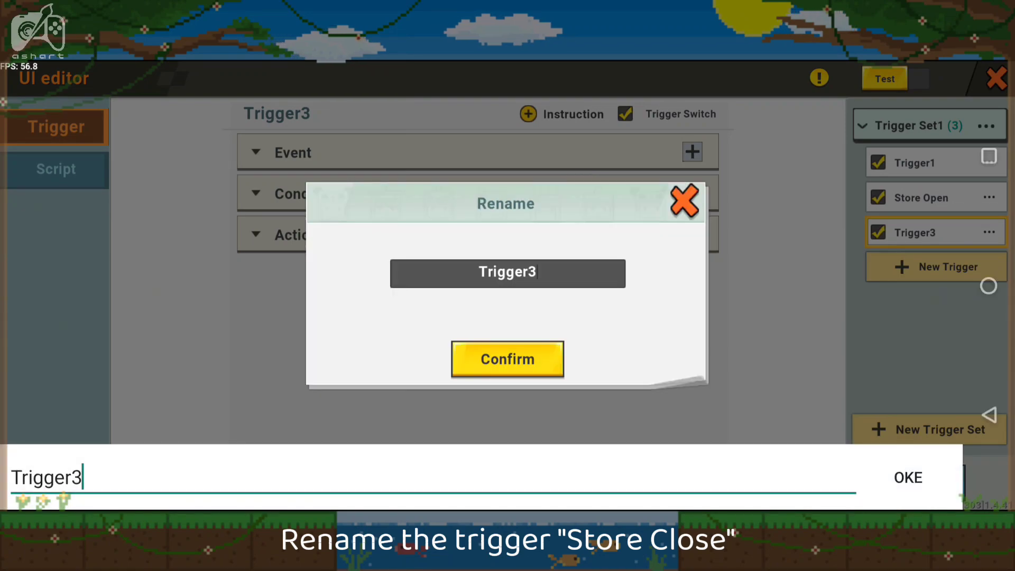
{"action": "type", "text": "Store Close"}
{"action": "left_click", "coordinate": [907, 244]}
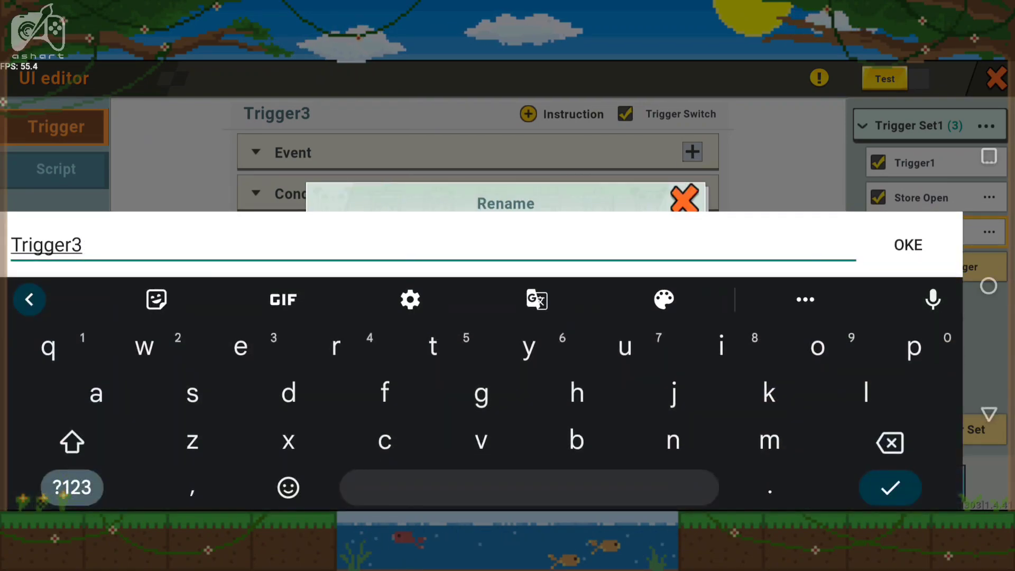
{"action": "left_click", "coordinate": [908, 245]}
{"action": "left_click", "coordinate": [507, 359]}
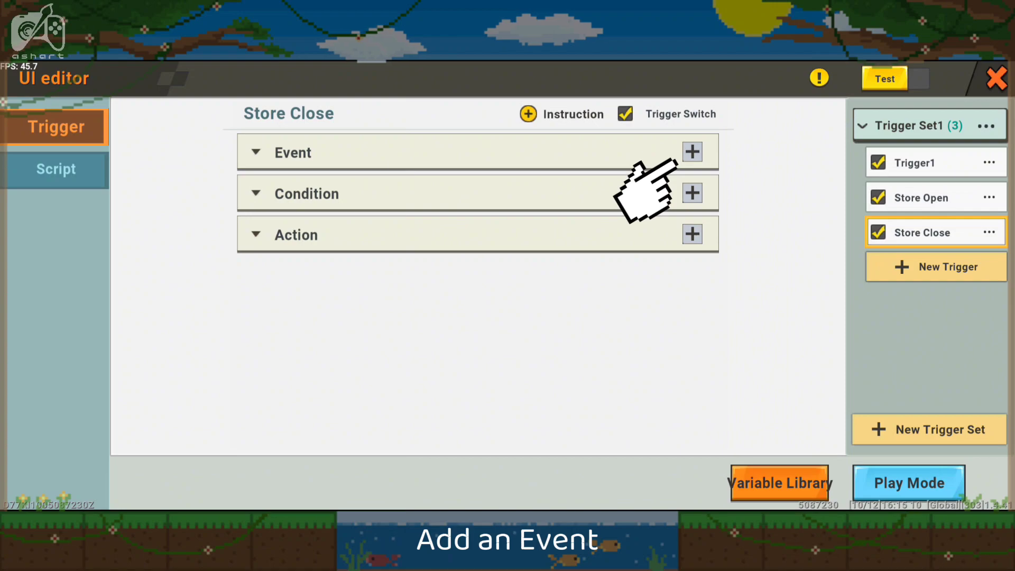
Give Store Close the event "Any button on the current interface is released" and a Determine unit condition matching Store Button OFF
{"action": "left_click", "coordinate": [692, 152]}
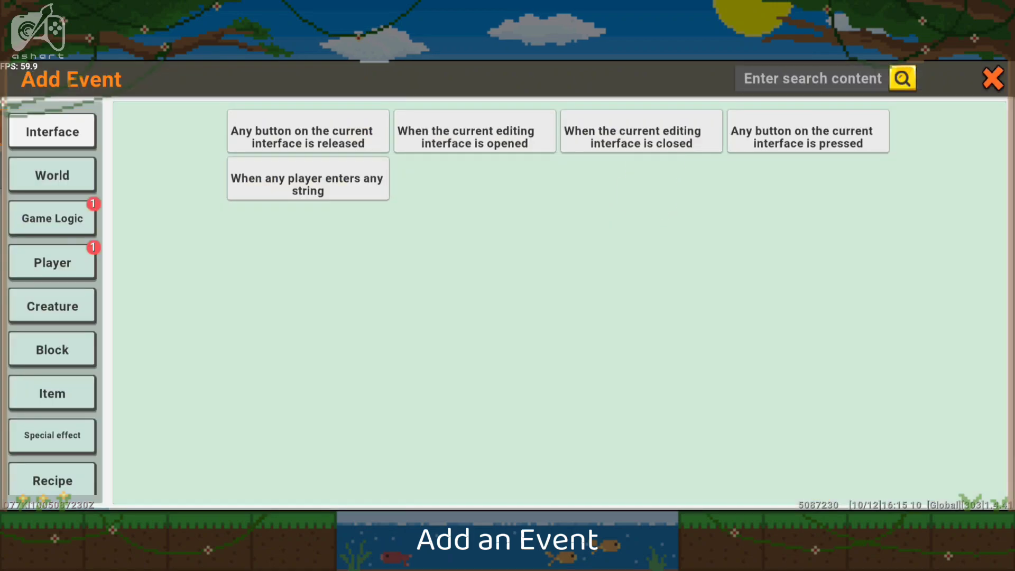
{"action": "left_click", "coordinate": [286, 153]}
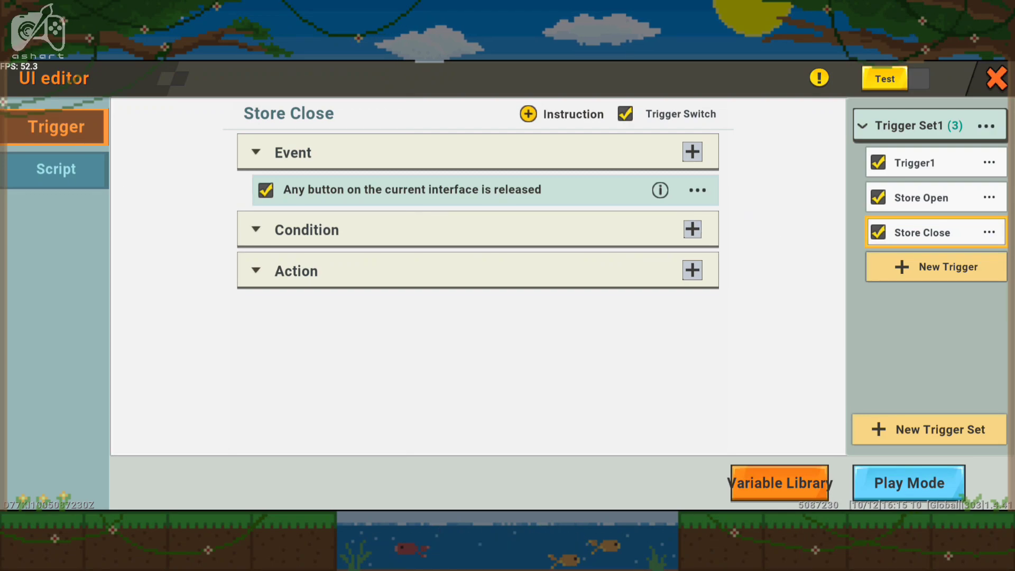
{"action": "left_click", "coordinate": [692, 229]}
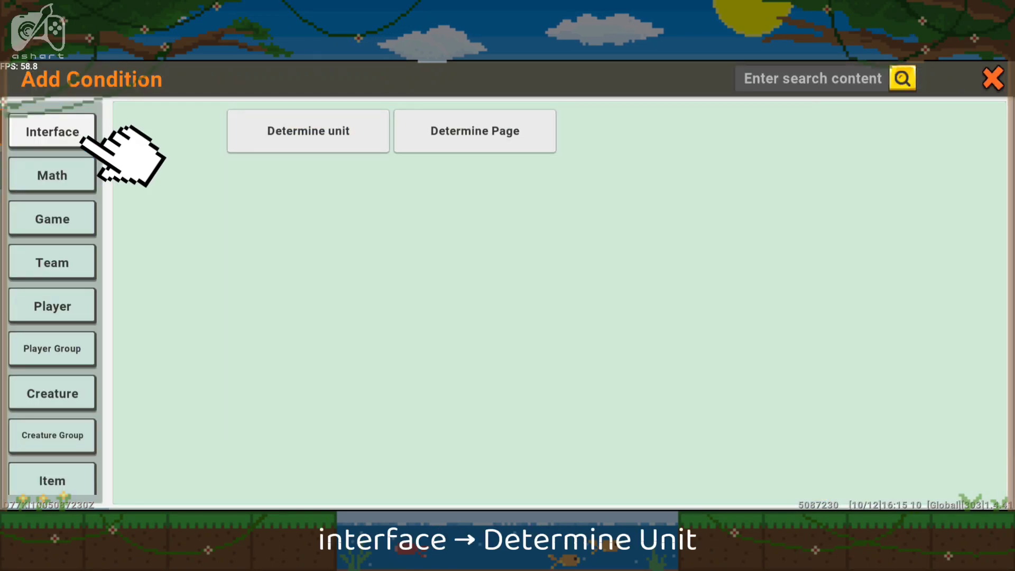
{"action": "left_click", "coordinate": [332, 152]}
{"action": "left_click", "coordinate": [535, 275]}
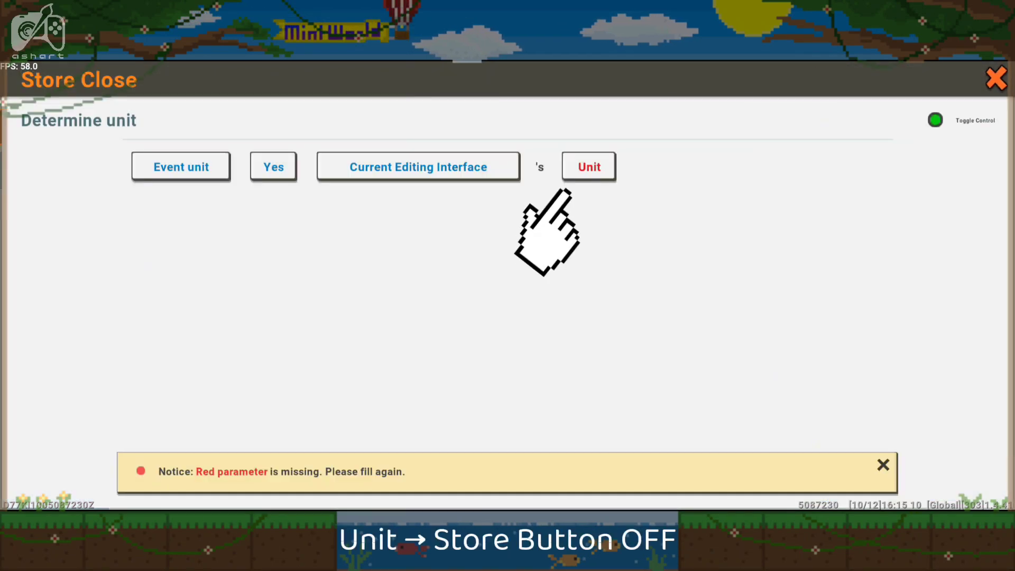
{"action": "left_click", "coordinate": [587, 168]}
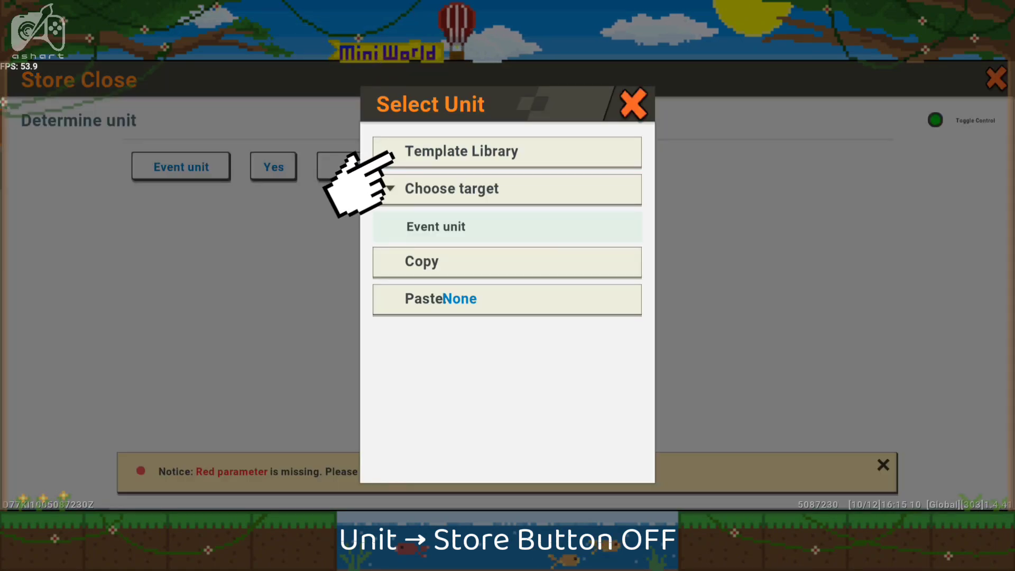
{"action": "left_click", "coordinate": [387, 156]}
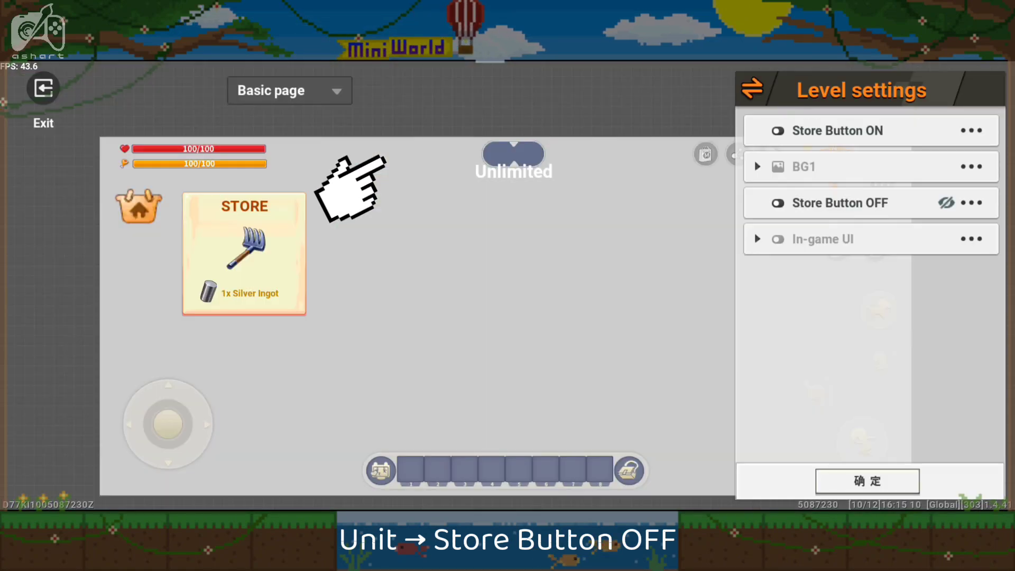
{"action": "left_click", "coordinate": [776, 211]}
{"action": "left_click", "coordinate": [867, 480]}
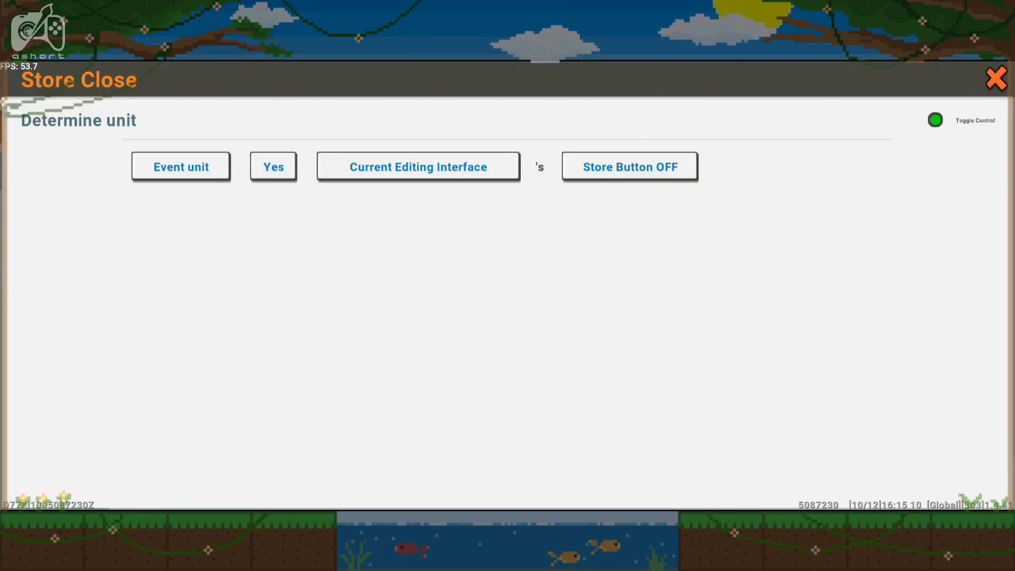
{"action": "left_click", "coordinate": [996, 78]}
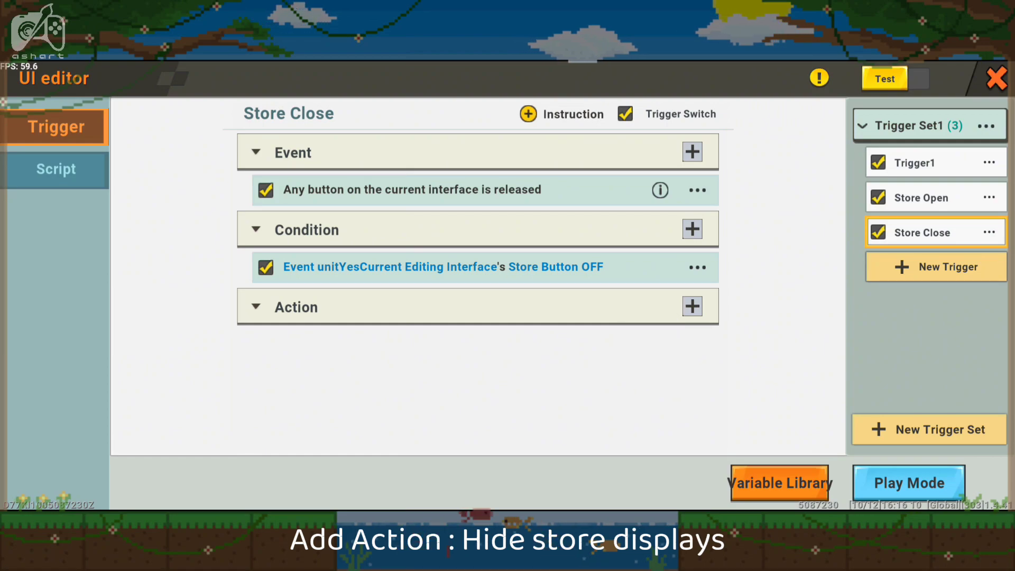
Add a Hide Unit action to the Store Close trigger that hides the store background BG1
{"action": "left_click", "coordinate": [692, 306]}
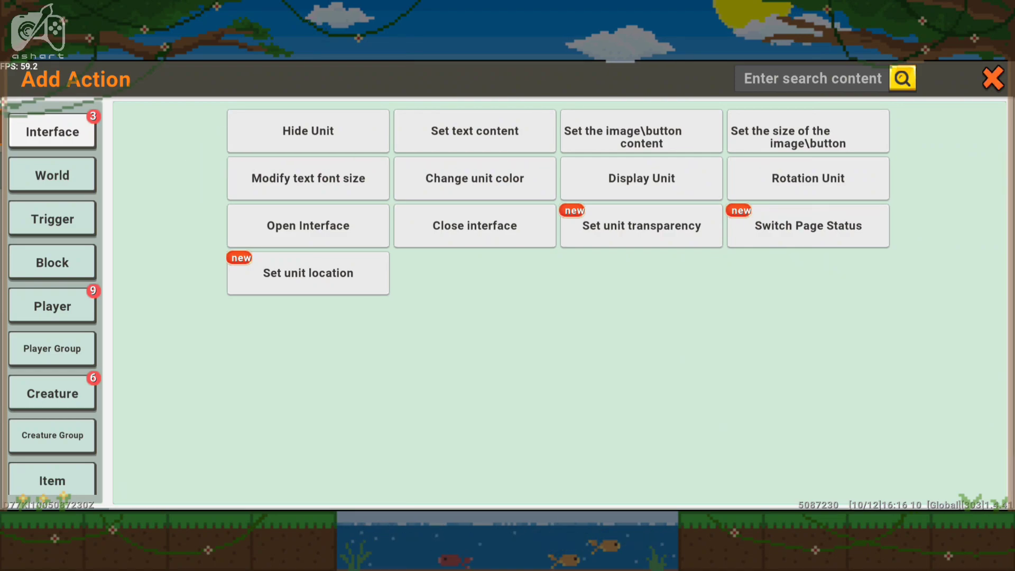
{"action": "left_click", "coordinate": [308, 130]}
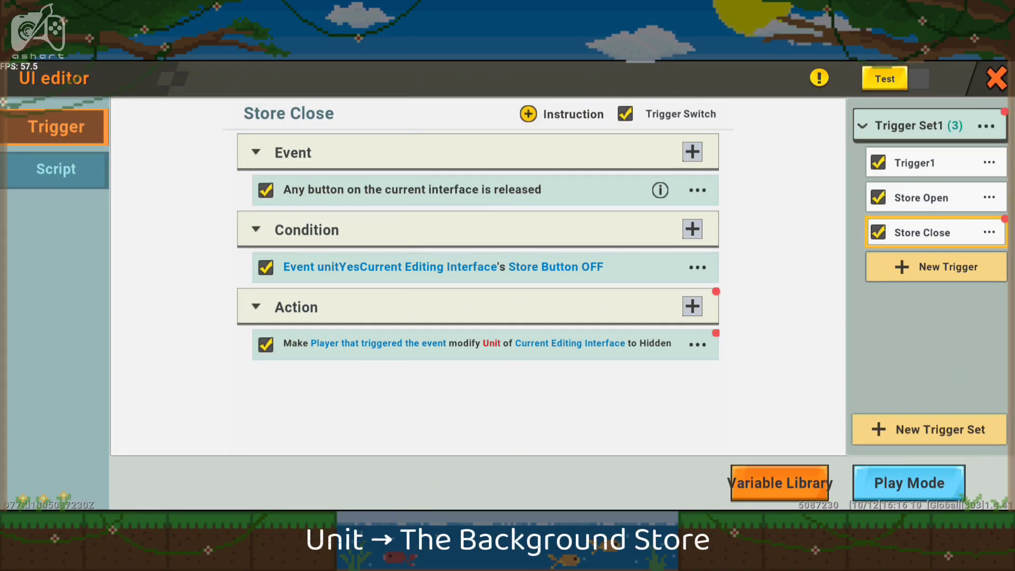
{"action": "left_click", "coordinate": [503, 344]}
{"action": "left_click", "coordinate": [518, 167]}
{"action": "left_click", "coordinate": [507, 151]}
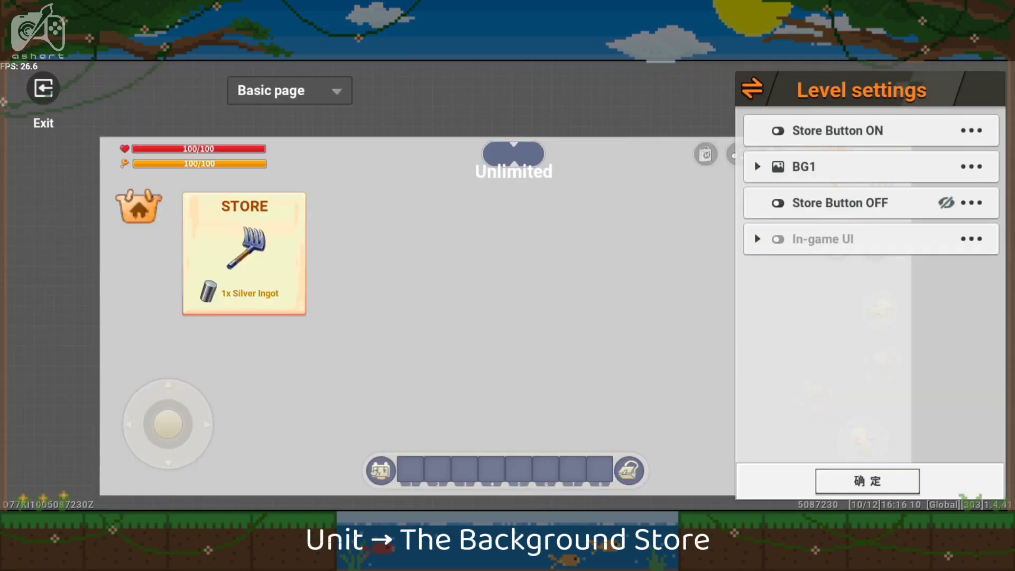
{"action": "left_click", "coordinate": [803, 166]}
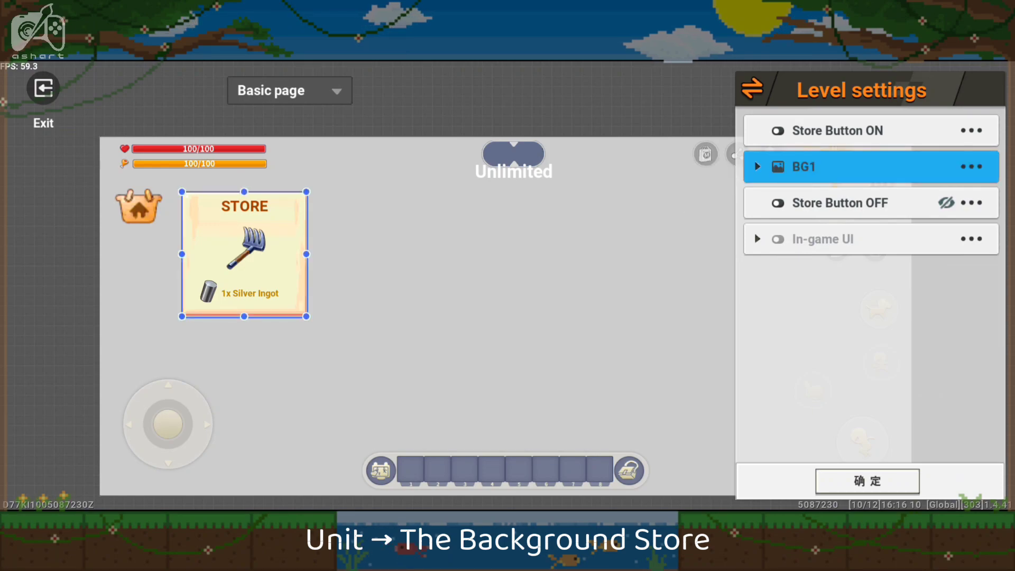
{"action": "left_click", "coordinate": [866, 480]}
{"action": "left_click", "coordinate": [997, 78]}
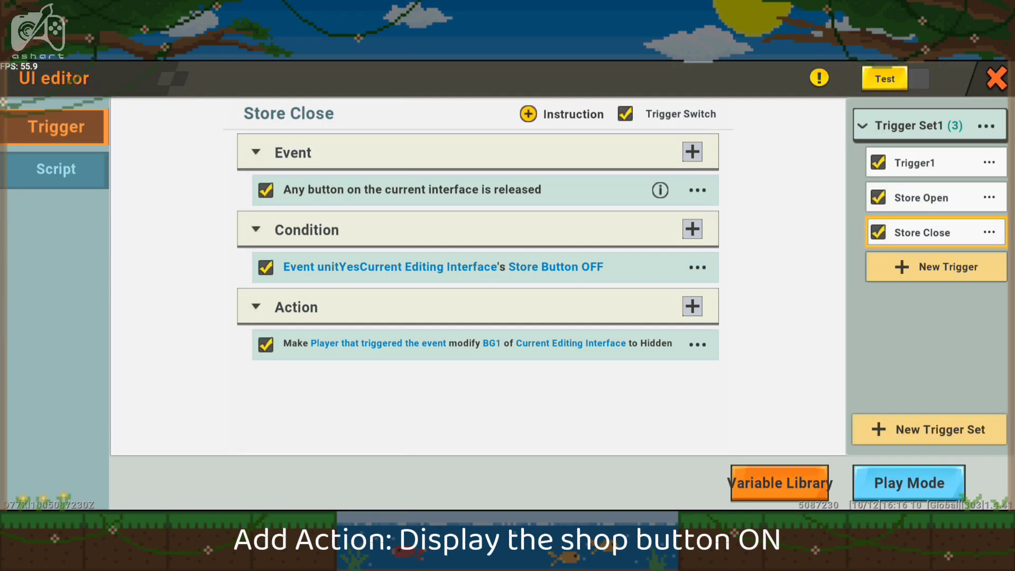
Add a Display Unit action to the Store Close trigger that shows Store Button ON
{"action": "left_click", "coordinate": [692, 307]}
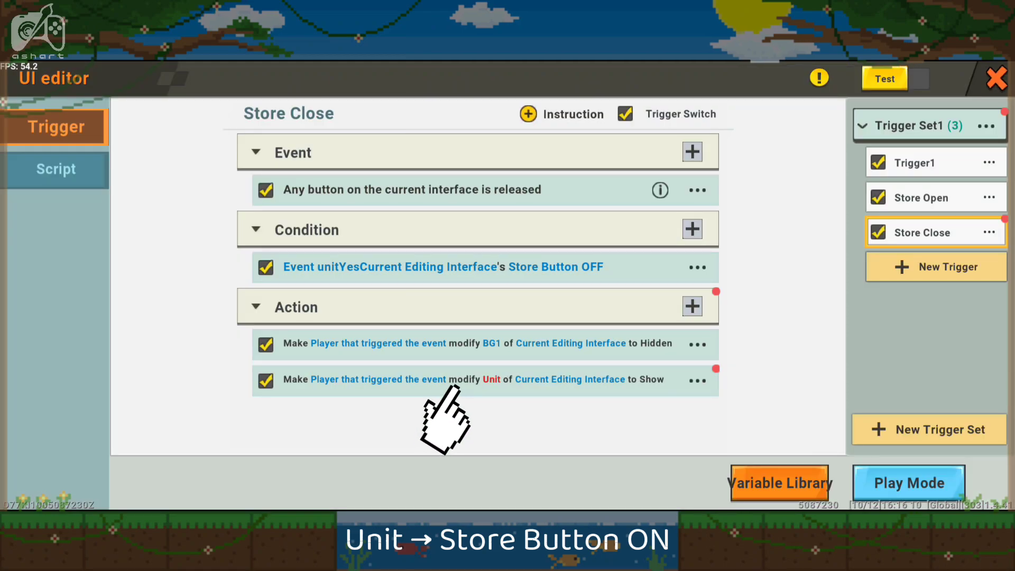
{"action": "left_click", "coordinate": [455, 386]}
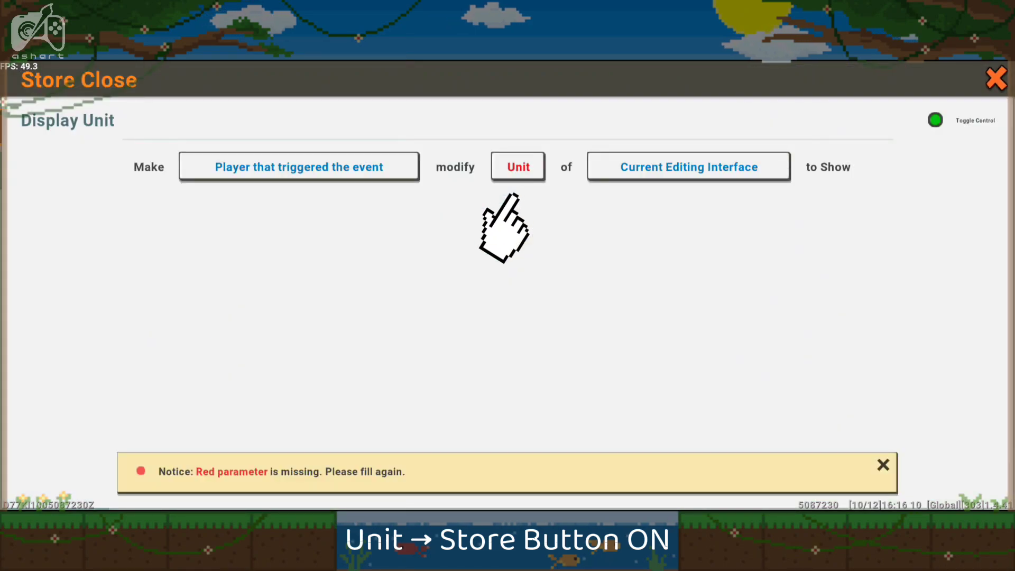
{"action": "left_click", "coordinate": [517, 164]}
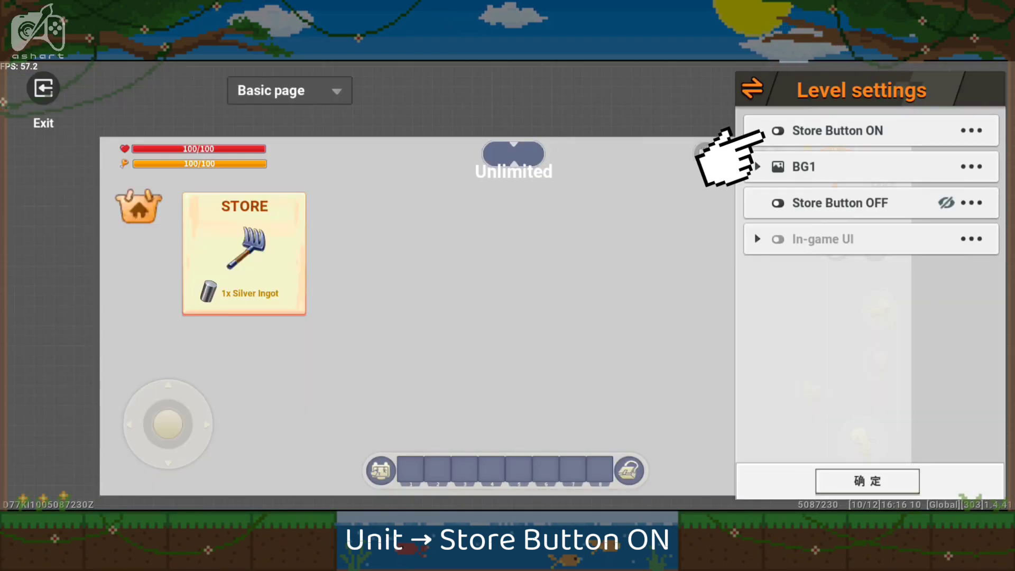
{"action": "left_click", "coordinate": [761, 132]}
{"action": "left_click", "coordinate": [867, 481]}
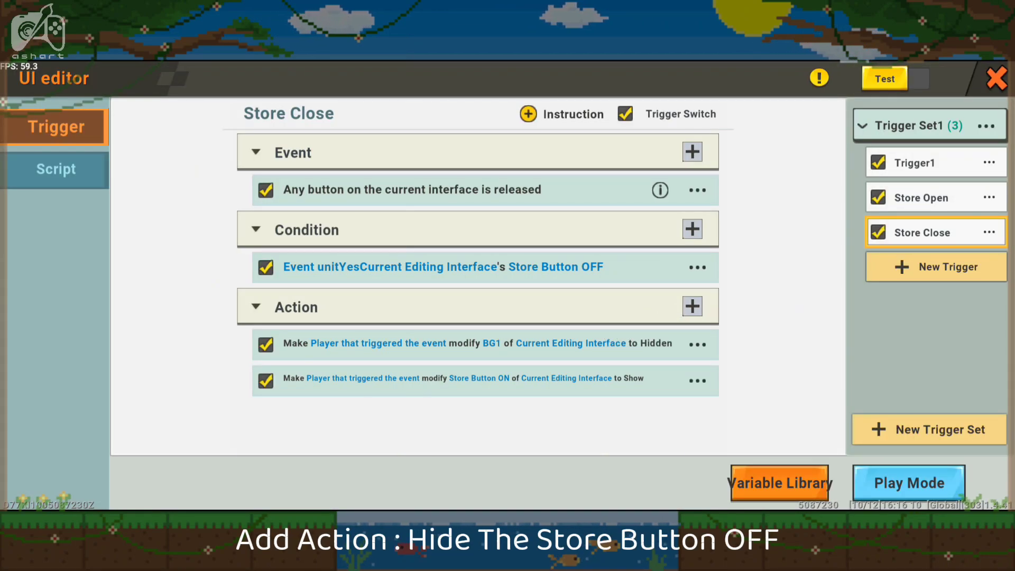
Add another Hide Unit action to the Store Close trigger that hides Store Button OFF
{"action": "left_click", "coordinate": [692, 306]}
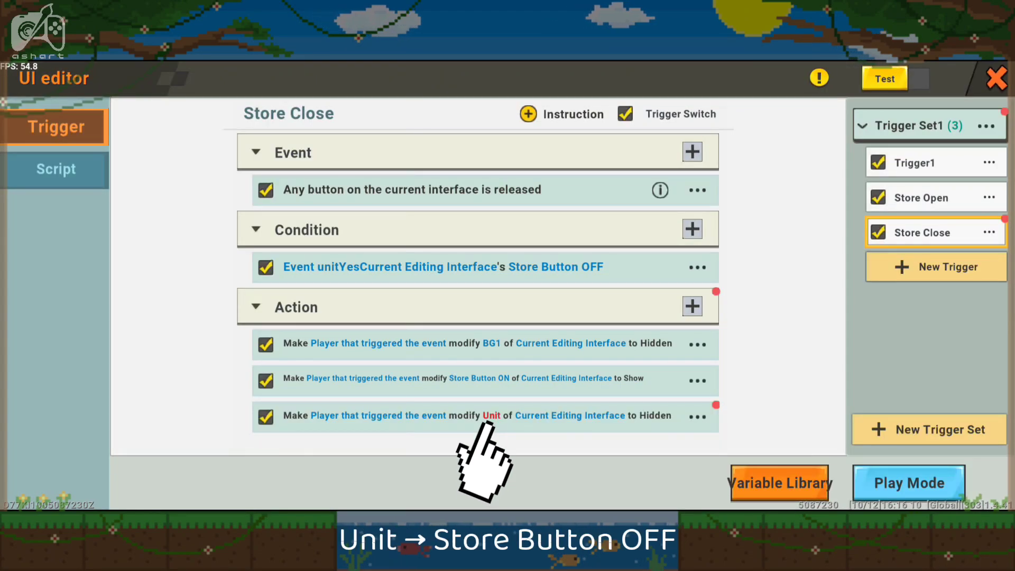
{"action": "left_click", "coordinate": [488, 410]}
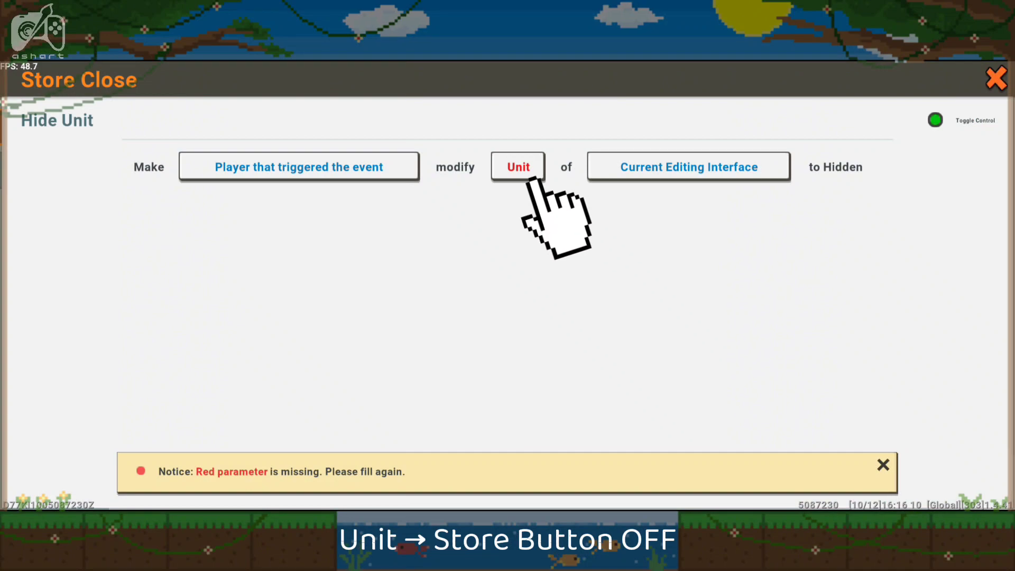
{"action": "left_click", "coordinate": [530, 174]}
{"action": "left_click", "coordinate": [391, 153]}
{"action": "left_click", "coordinate": [757, 202]}
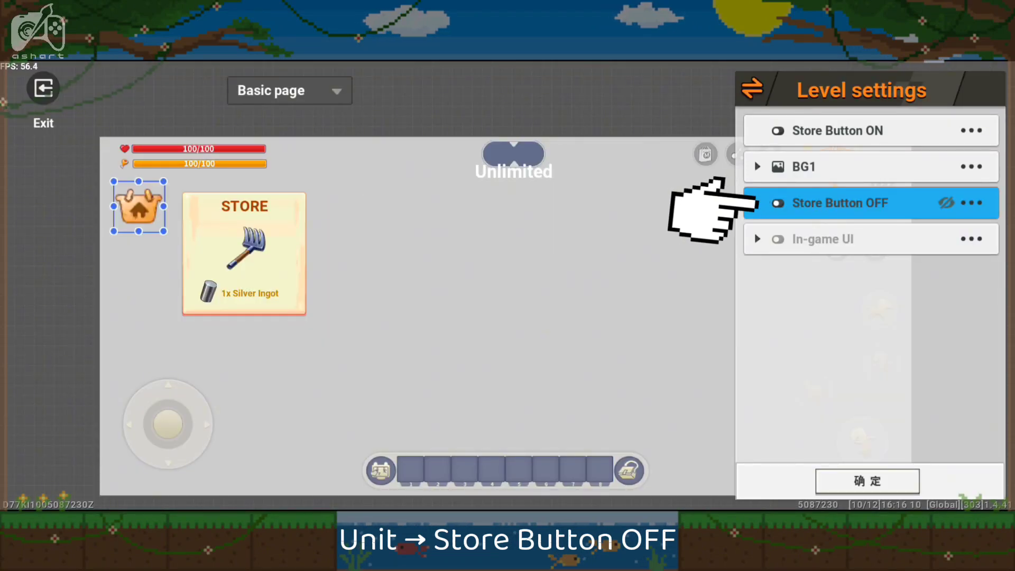
{"action": "left_click", "coordinate": [866, 481]}
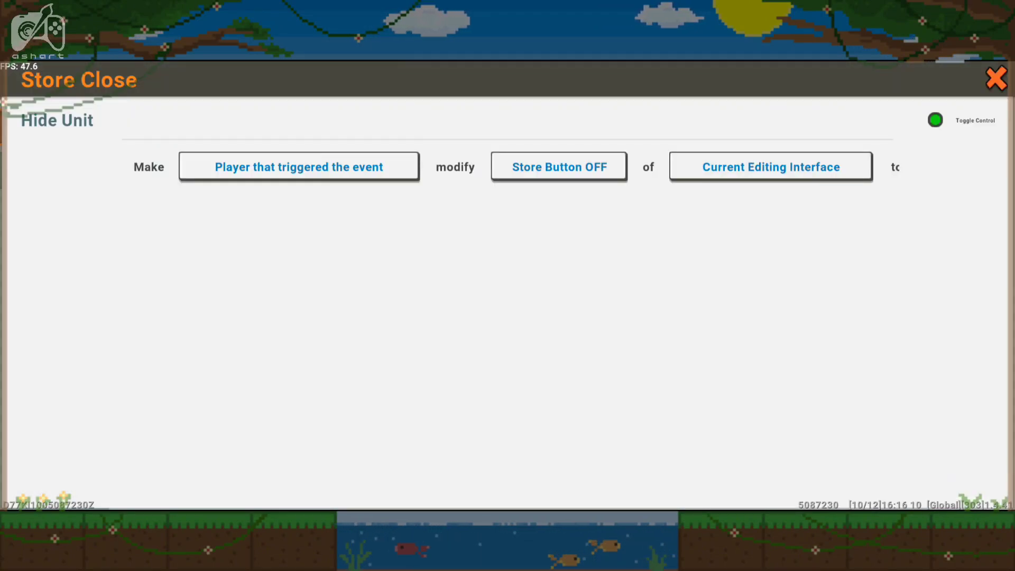
{"action": "left_click", "coordinate": [996, 78]}
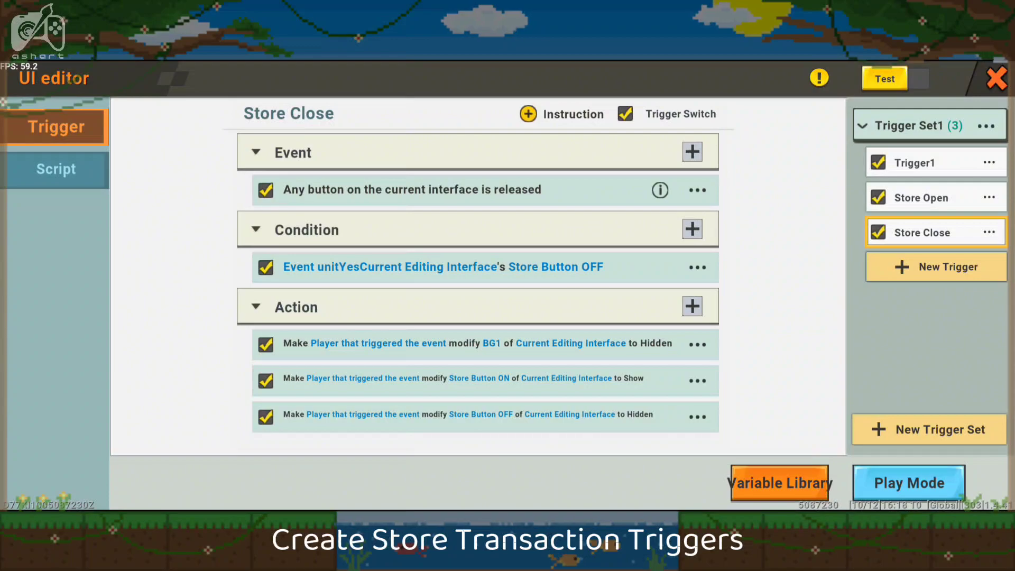
Create another trigger in Trigger Set1 for store transactions and name it "BUY"
{"action": "left_click", "coordinate": [946, 267]}
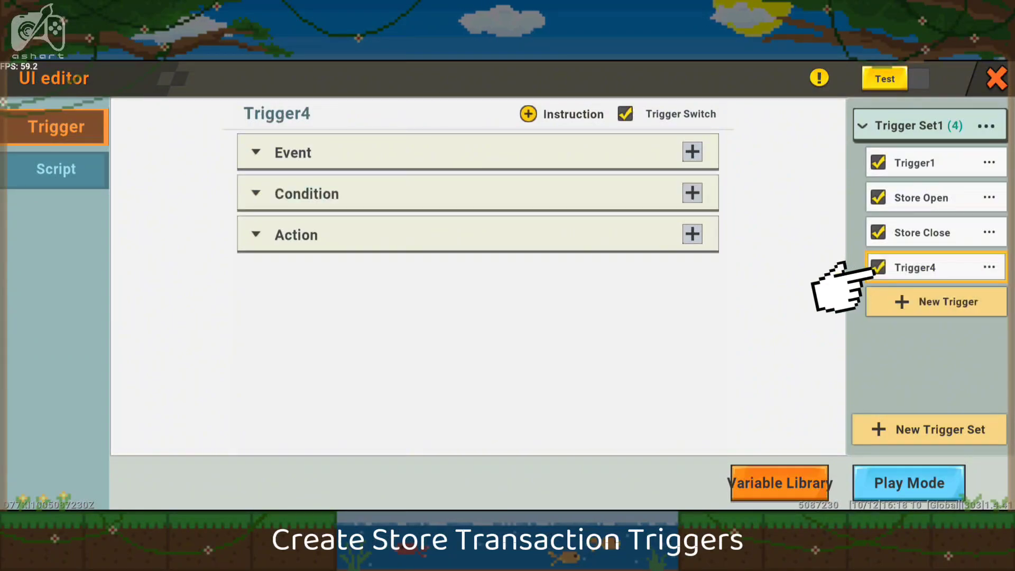
{"action": "left_click", "coordinate": [988, 267]}
{"action": "left_click", "coordinate": [652, 170]}
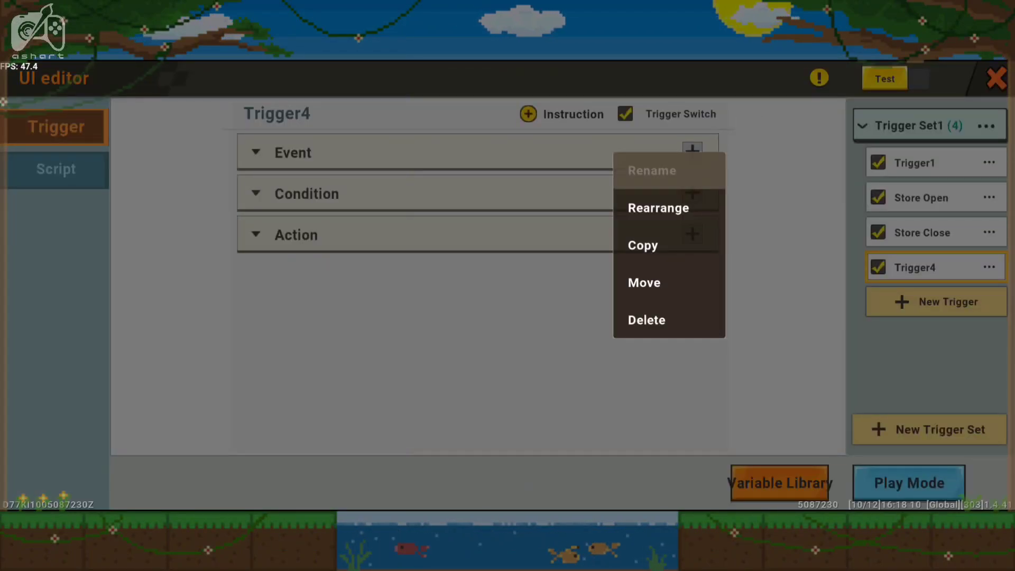
{"action": "key", "text": "BackSpace"}
{"action": "key", "text": "BackSpace"}
{"action": "key", "text": "BackSpace"}
{"action": "key", "text": "BackSpace"}
{"action": "key", "text": "BackSpace"}
{"action": "key", "text": "BackSpace"}
{"action": "key", "text": "BackSpace"}
{"action": "key", "text": "BackSpace"}
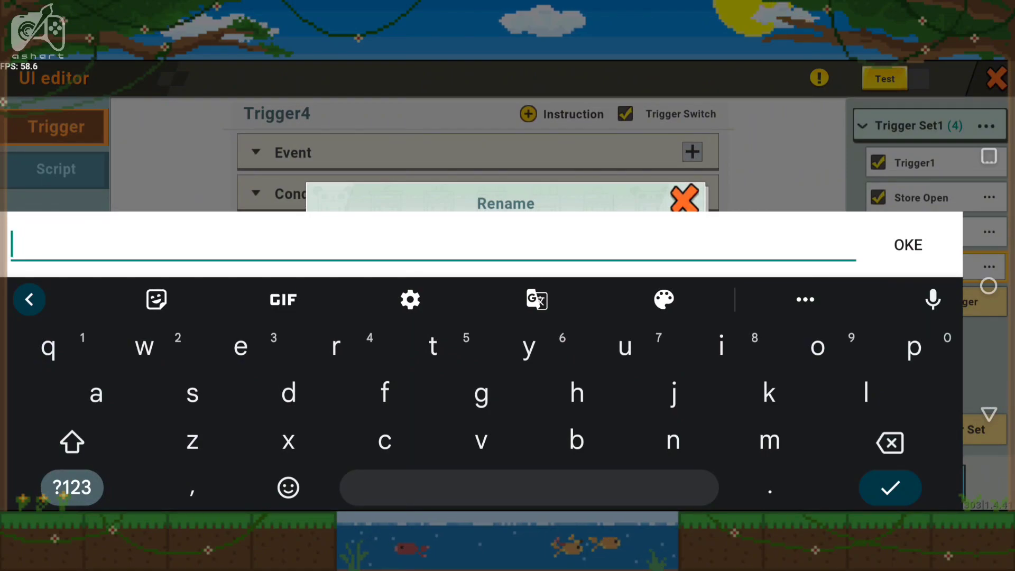
{"action": "type", "text": "BUY"}
{"action": "key", "text": "Return"}
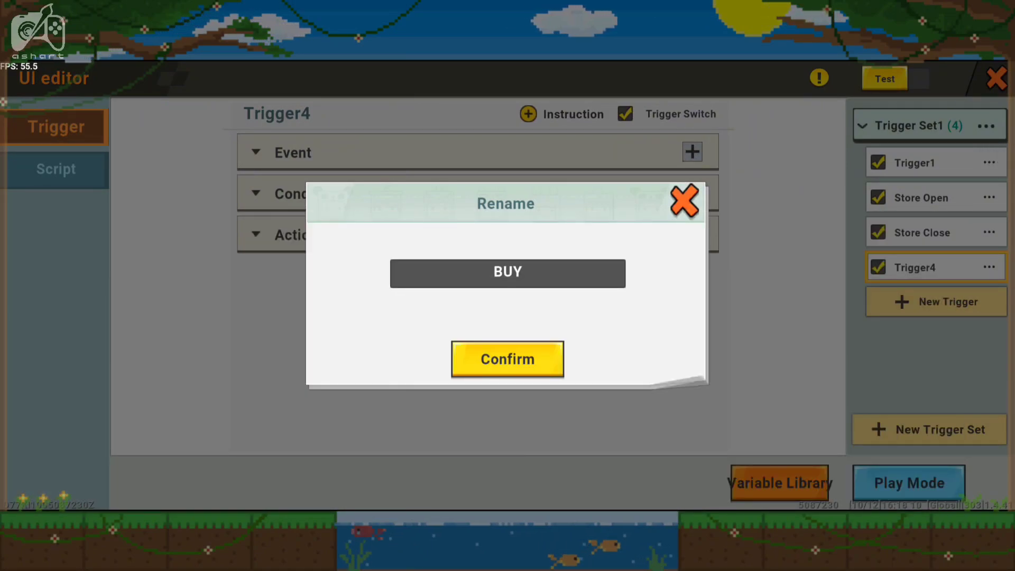
{"action": "left_click", "coordinate": [507, 358]}
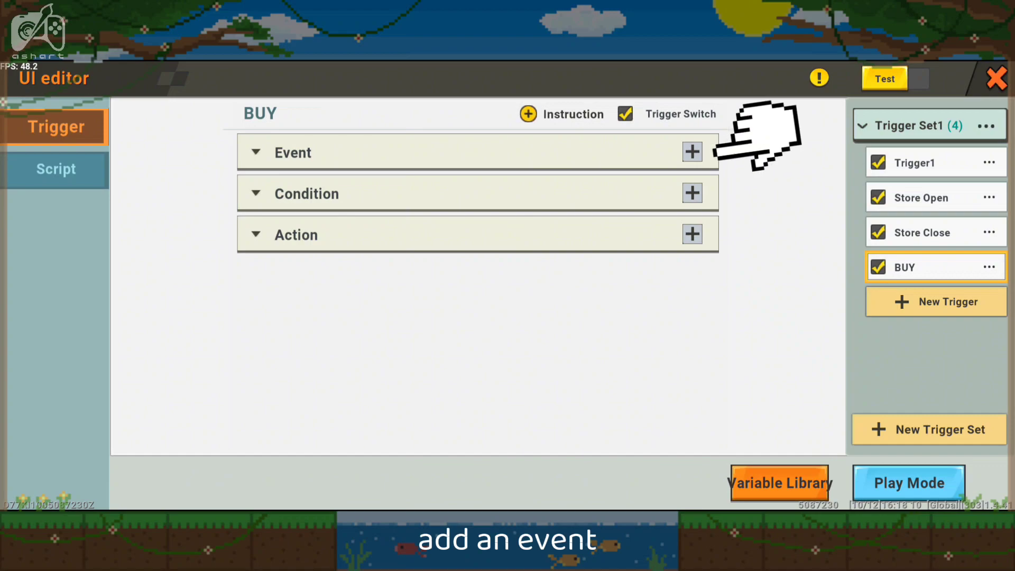
Add the event "Any button on the current interface is released" to the BUY trigger
{"action": "left_click", "coordinate": [256, 152]}
{"action": "left_click", "coordinate": [692, 152]}
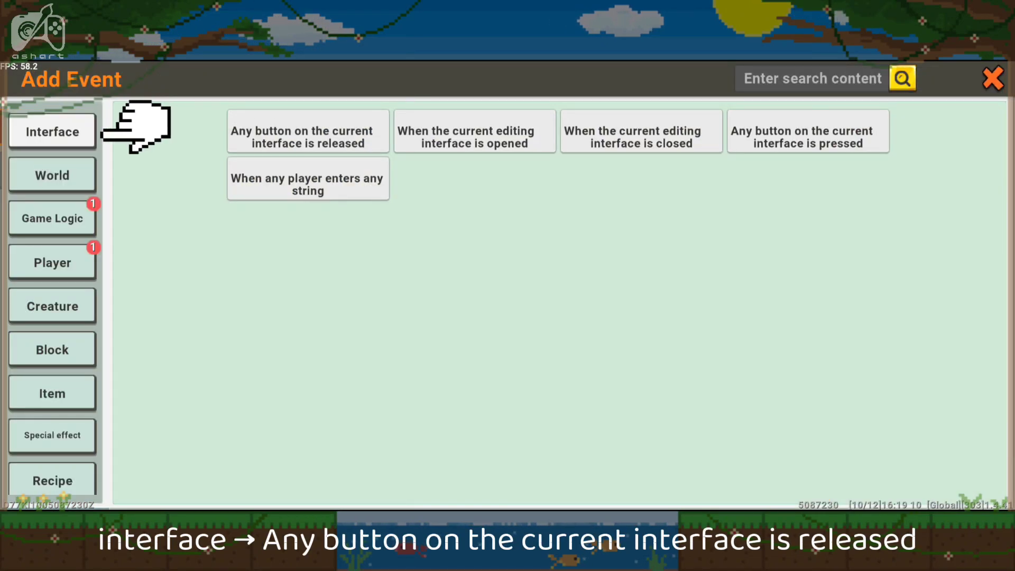
{"action": "left_click", "coordinate": [224, 135]}
Add a Determine unit condition to the BUY trigger that requires the event unit to be the Trisula Button inside BG1
{"action": "left_click", "coordinate": [692, 229]}
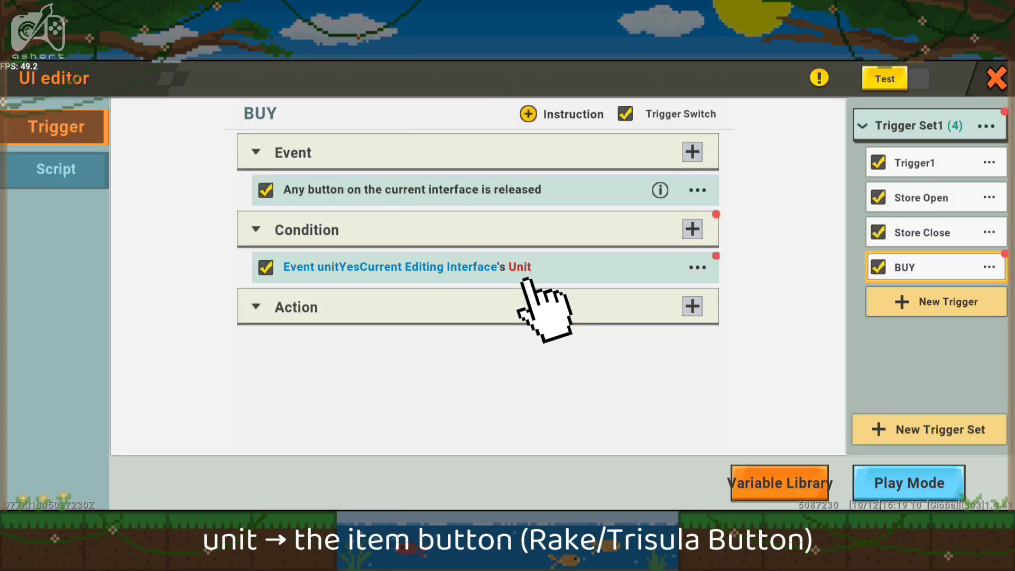
{"action": "left_click", "coordinate": [539, 277]}
{"action": "left_click", "coordinate": [573, 172]}
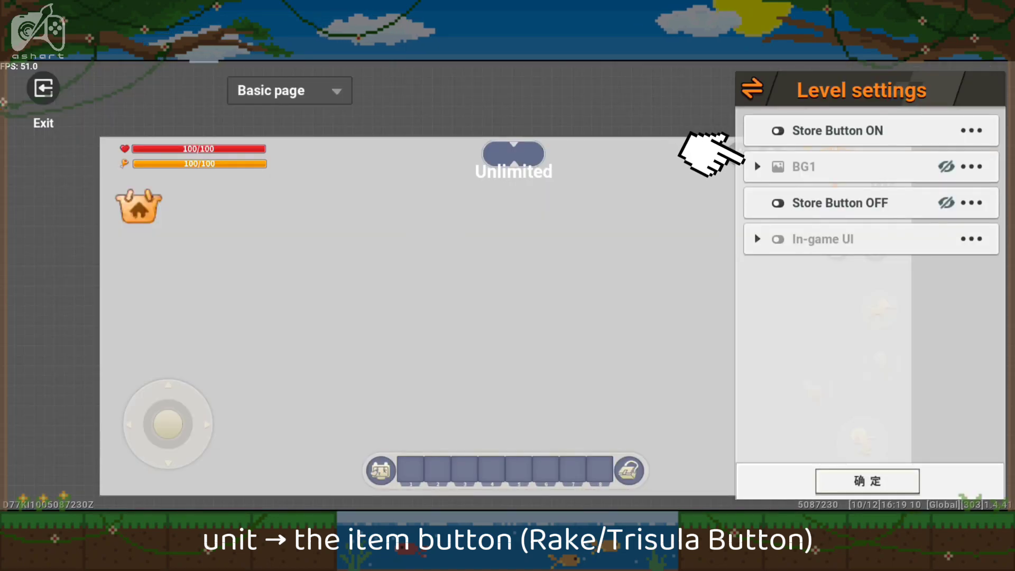
{"action": "left_click", "coordinate": [757, 167]}
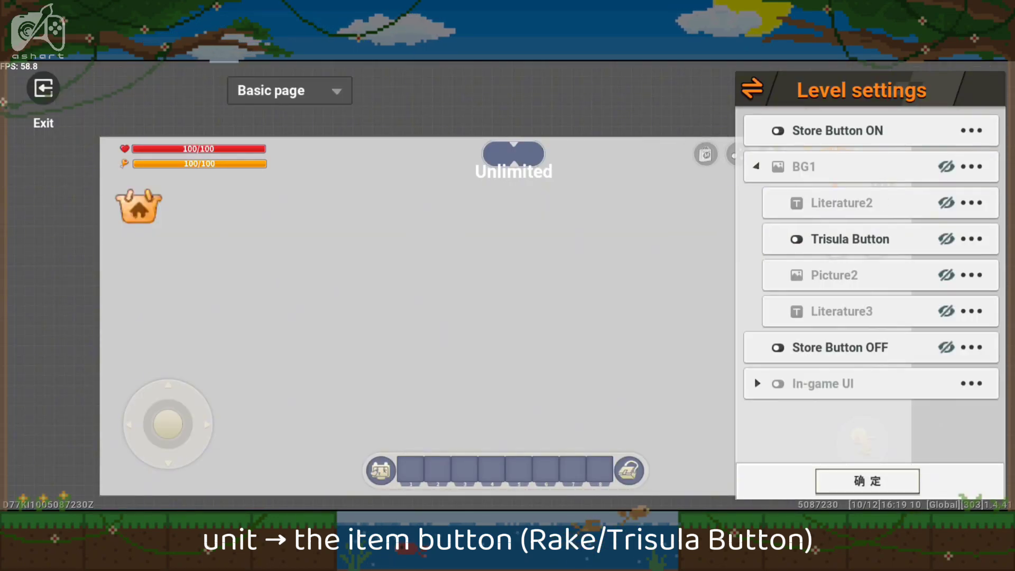
{"action": "left_click", "coordinate": [793, 239]}
{"action": "left_click", "coordinate": [867, 481]}
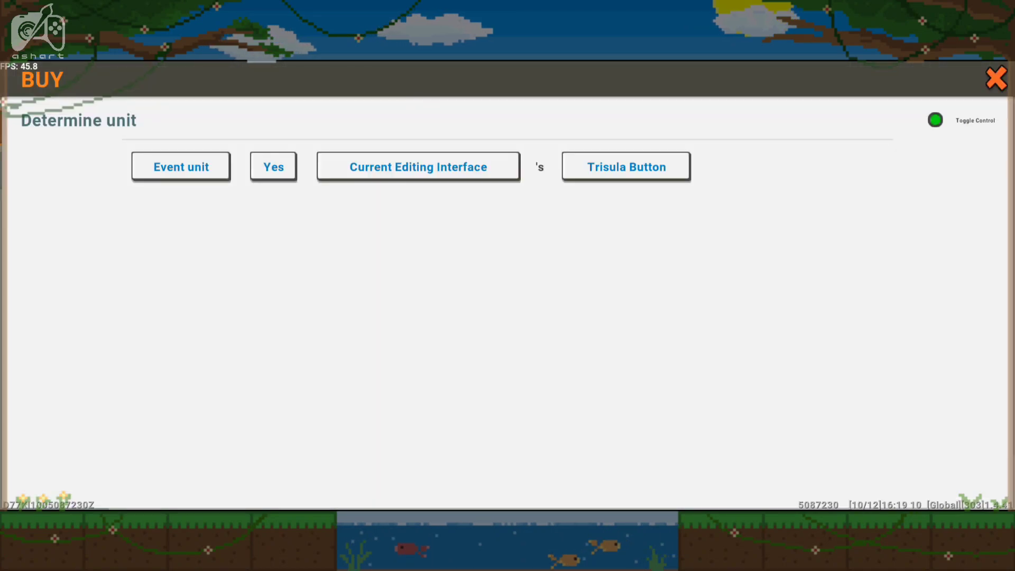
{"action": "left_click", "coordinate": [995, 78]}
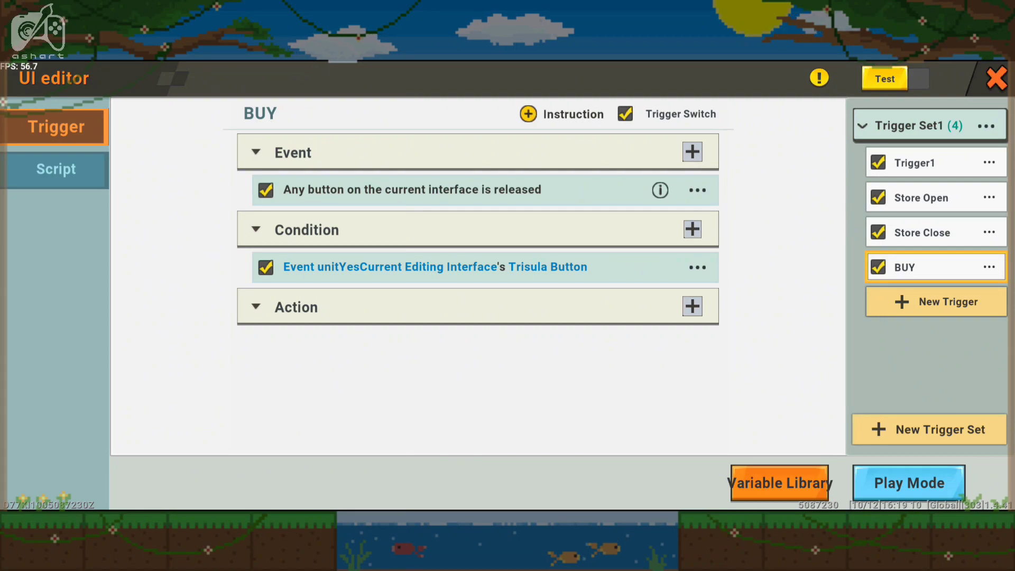
Add an Absolute Value condition from the Math category to the BUY trigger
{"action": "left_click", "coordinate": [692, 229]}
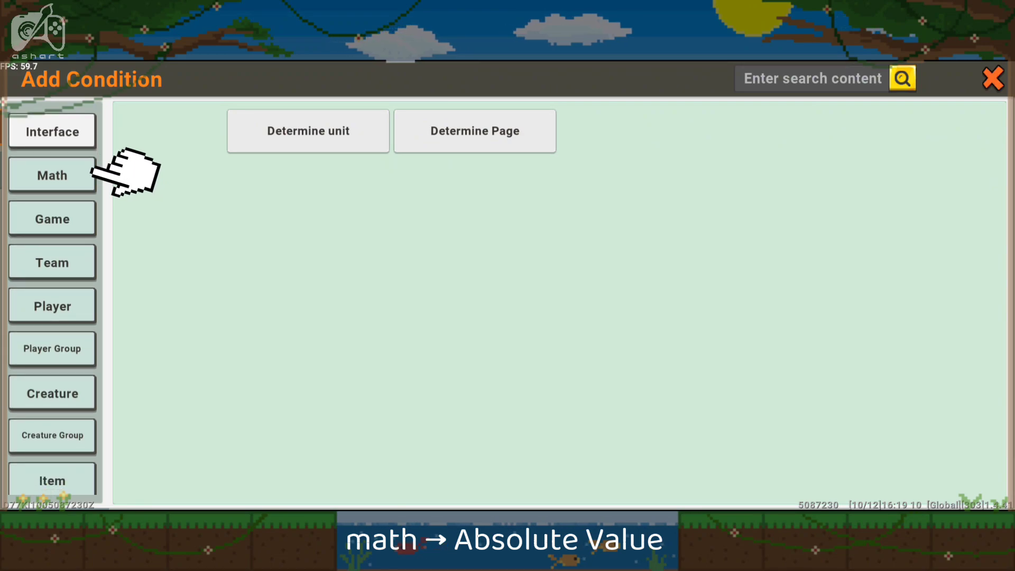
{"action": "left_click", "coordinate": [52, 175]}
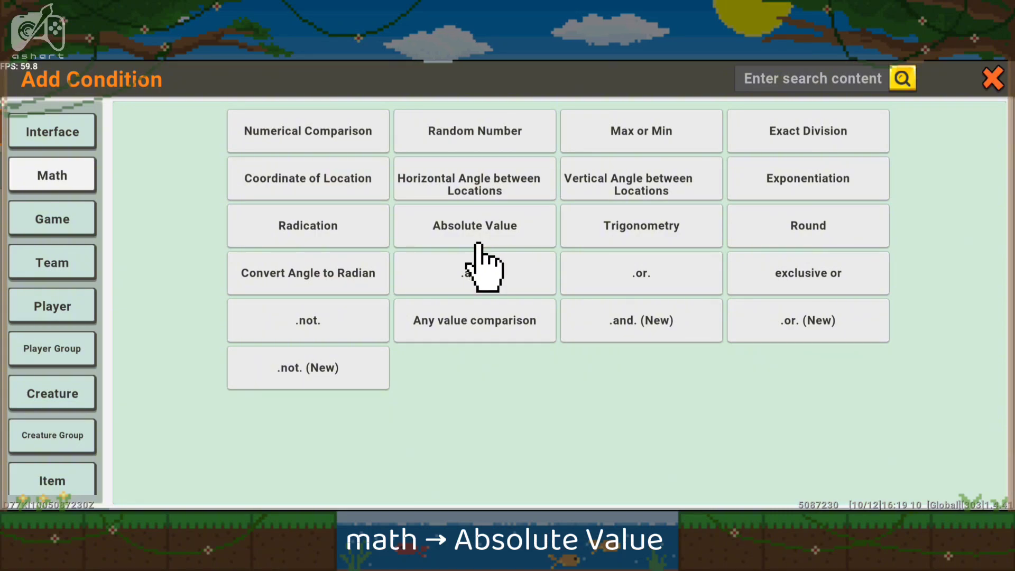
{"action": "left_click", "coordinate": [474, 225]}
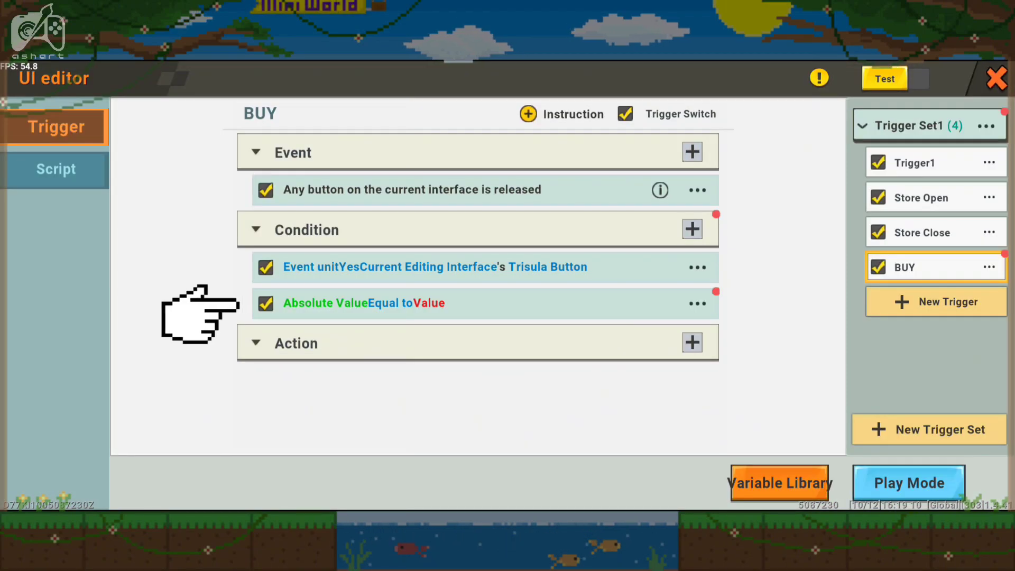
Make the Absolute Value condition check the Number of Items Owned by the player that triggered the event
{"action": "left_click", "coordinate": [317, 299]}
{"action": "left_click", "coordinate": [142, 165]}
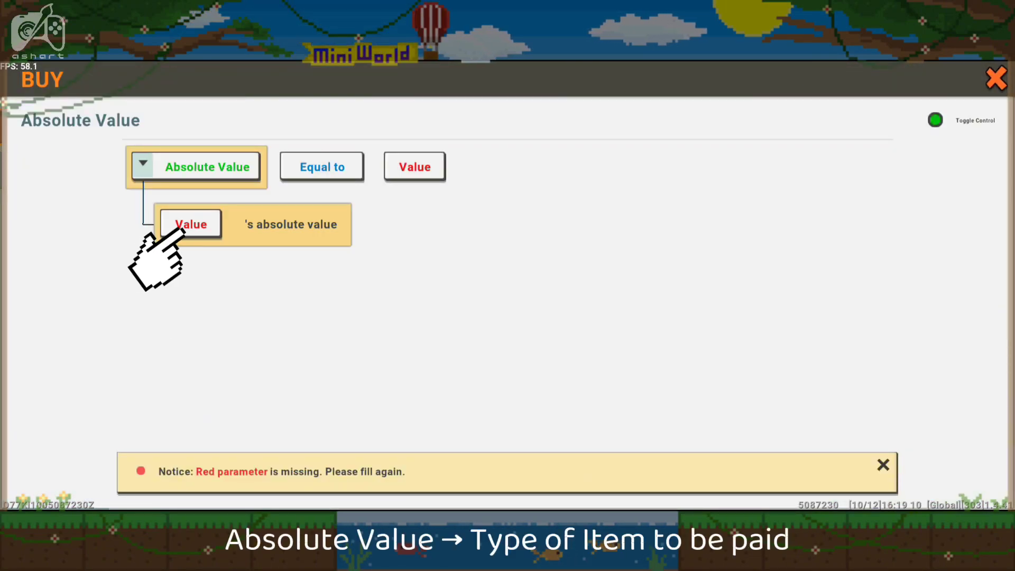
{"action": "left_click", "coordinate": [185, 227]}
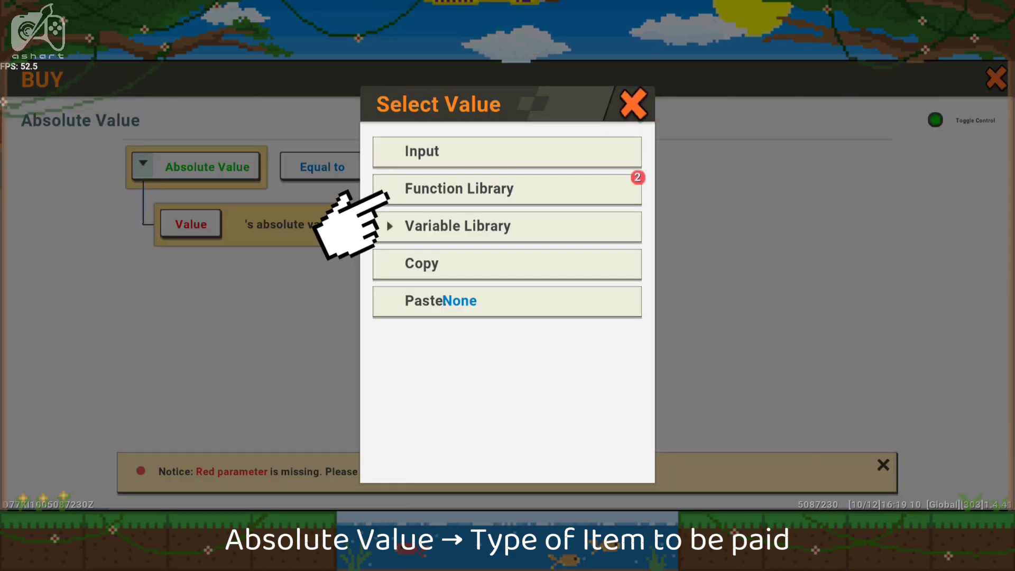
{"action": "left_click", "coordinate": [394, 190]}
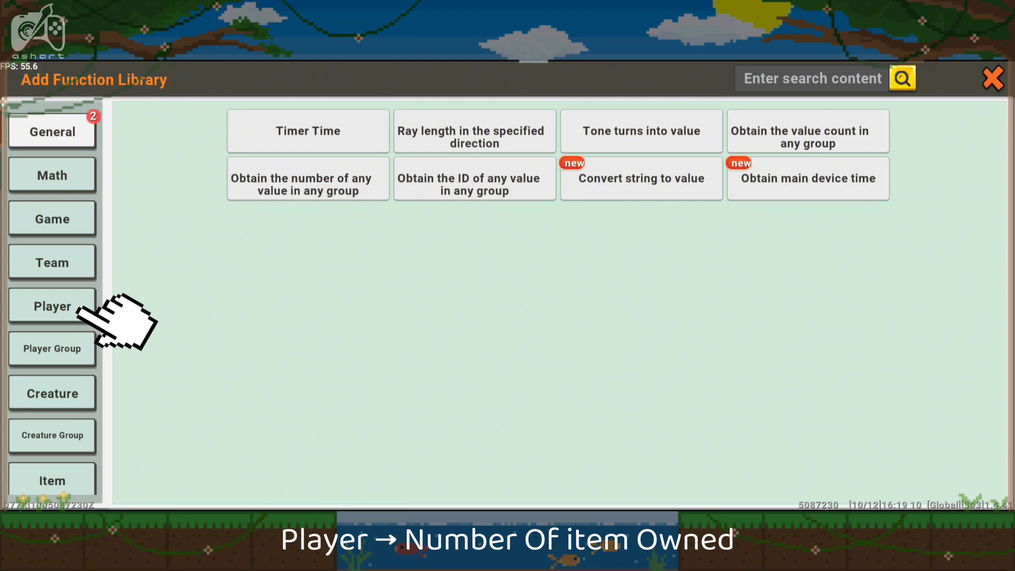
{"action": "left_click", "coordinate": [85, 313]}
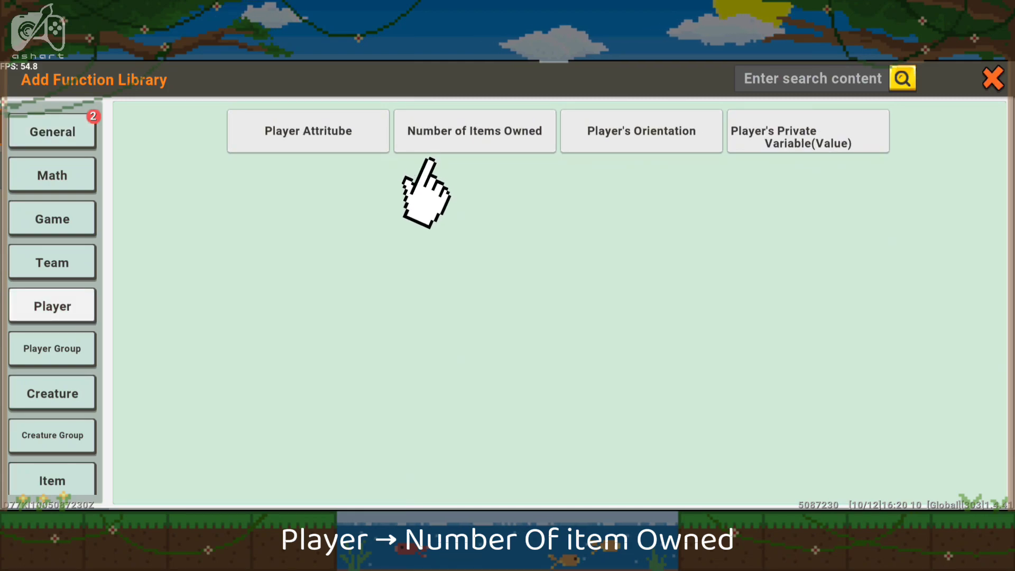
{"action": "left_click", "coordinate": [429, 151]}
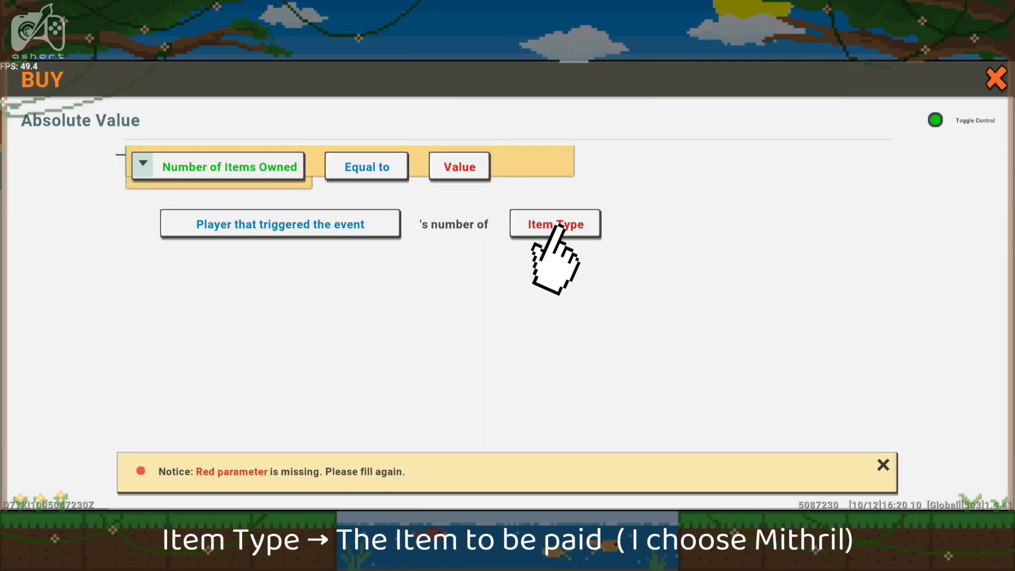
Set the item type counted in the condition to Mithril from the Material items
{"action": "left_click", "coordinate": [555, 225]}
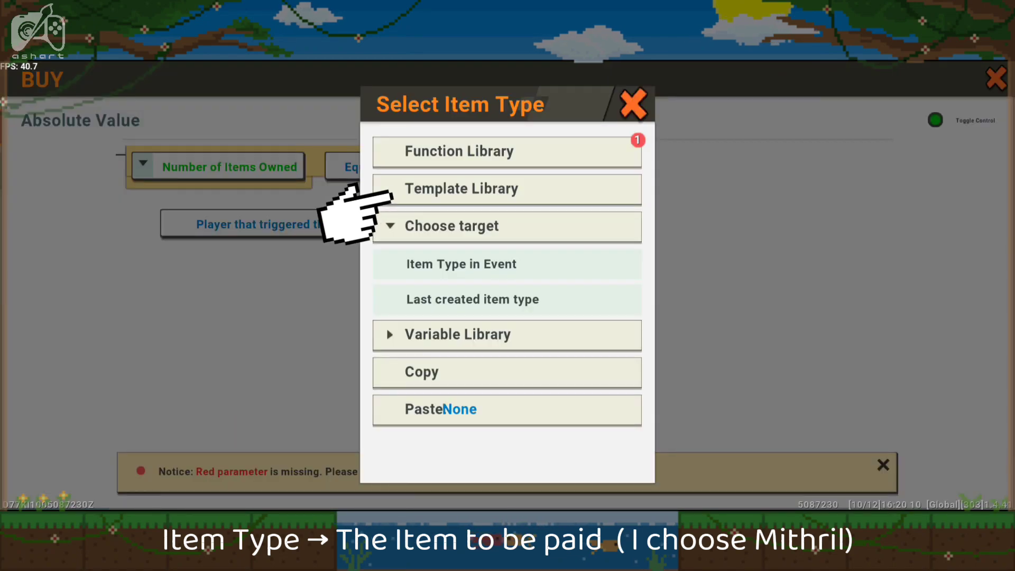
{"action": "left_click", "coordinate": [391, 194]}
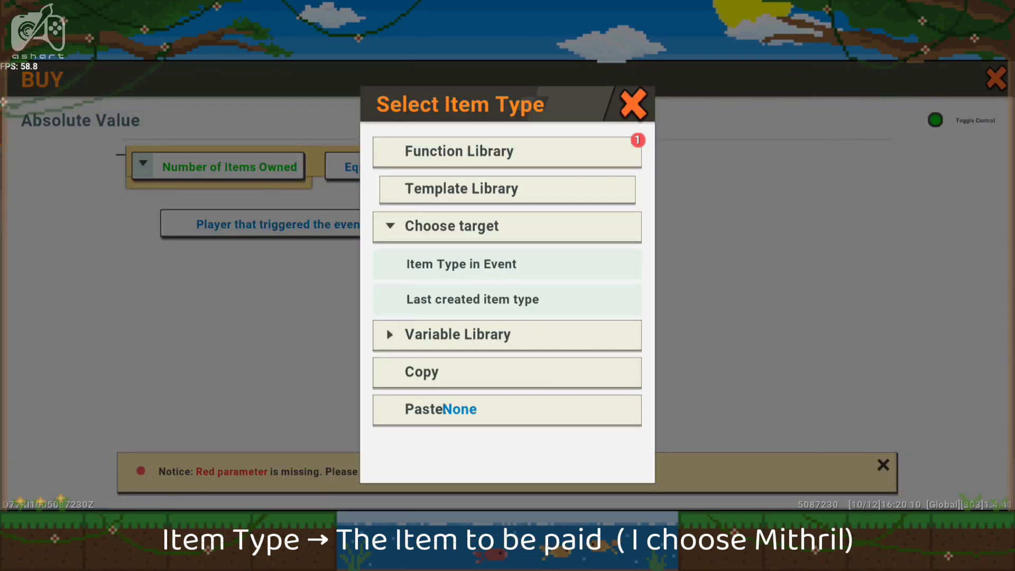
{"action": "scroll", "coordinate": [562, 280], "scroll_direction": "down", "scroll_amount": 3}
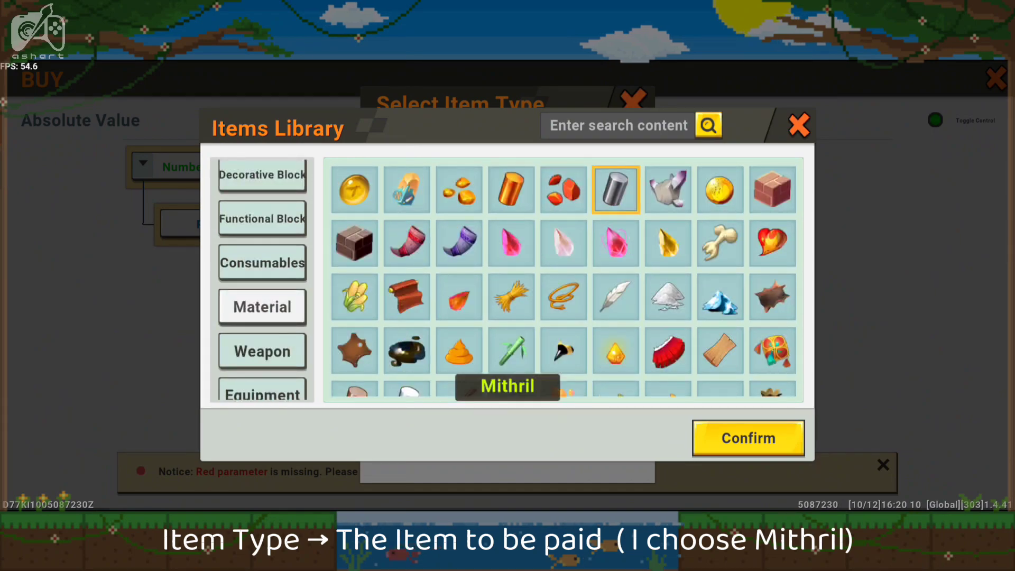
{"action": "left_click", "coordinate": [748, 438]}
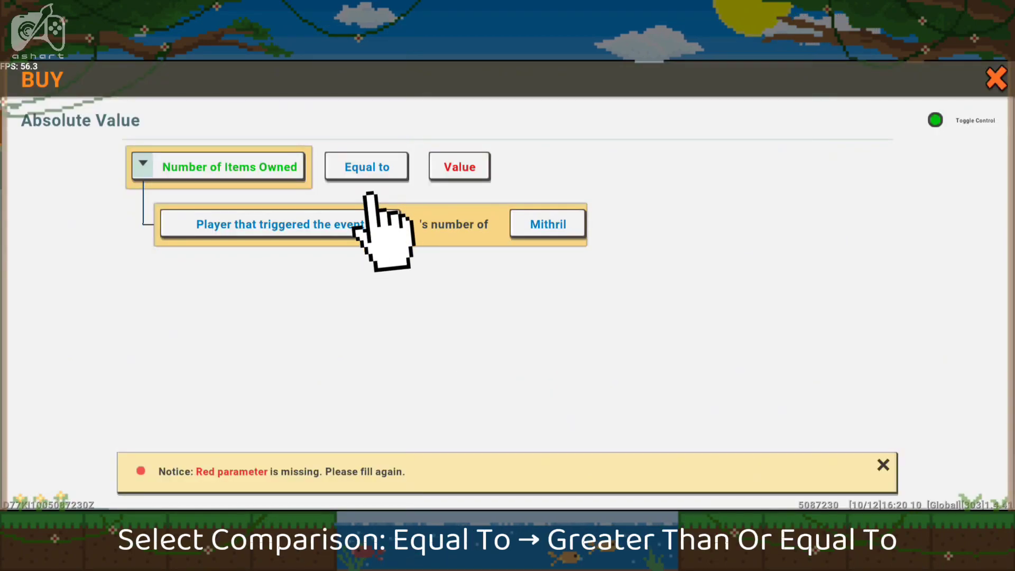
Set the Mithril condition's comparison to "Greater than or equal to" and its compared value to 1
{"action": "left_click", "coordinate": [368, 176]}
{"action": "left_click", "coordinate": [397, 151]}
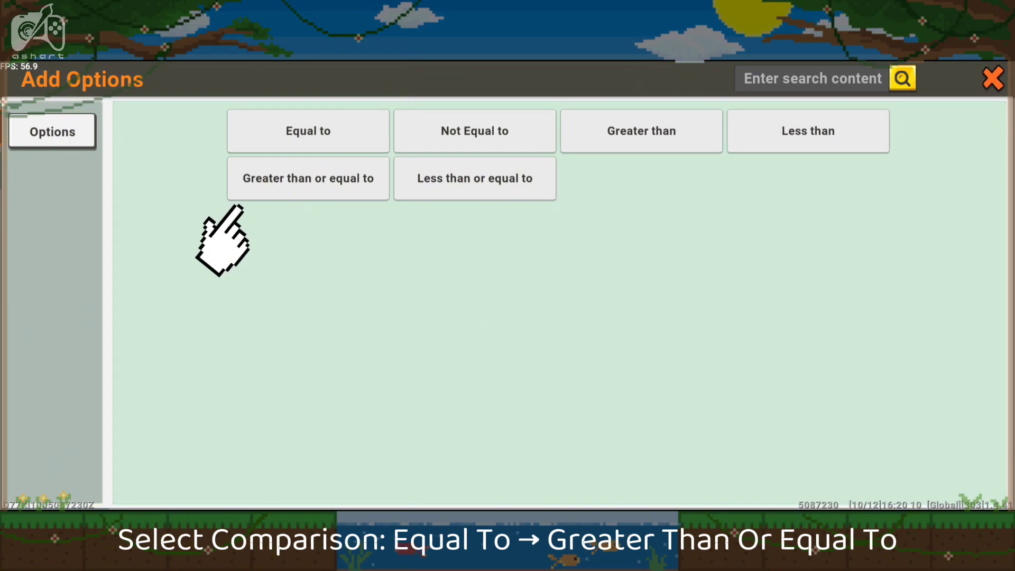
{"action": "left_click", "coordinate": [247, 193]}
{"action": "left_click", "coordinate": [596, 167]}
{"action": "left_click", "coordinate": [506, 152]}
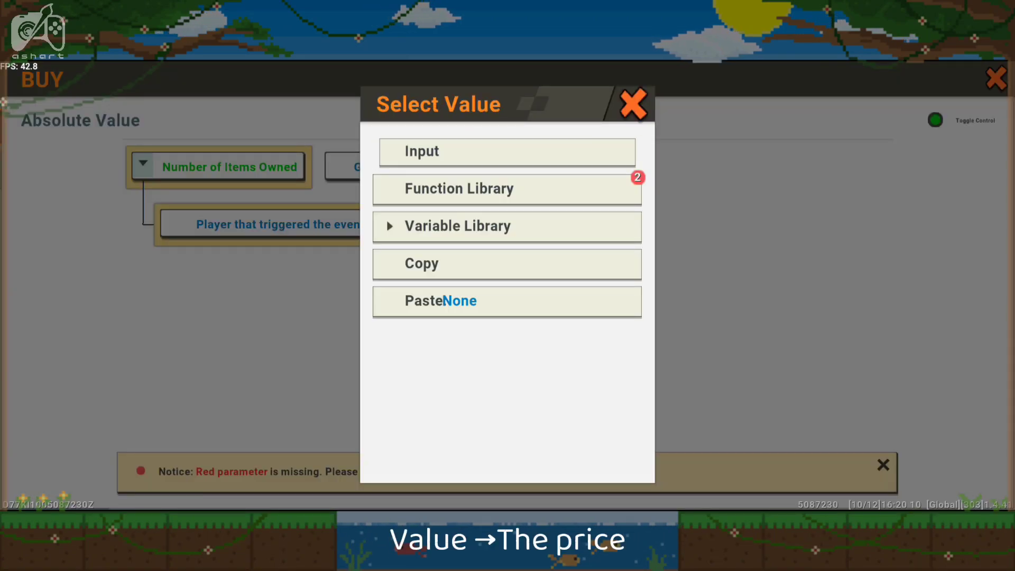
{"action": "left_click", "coordinate": [72, 486]}
{"action": "type", "text": "1"}
{"action": "left_click", "coordinate": [908, 245]}
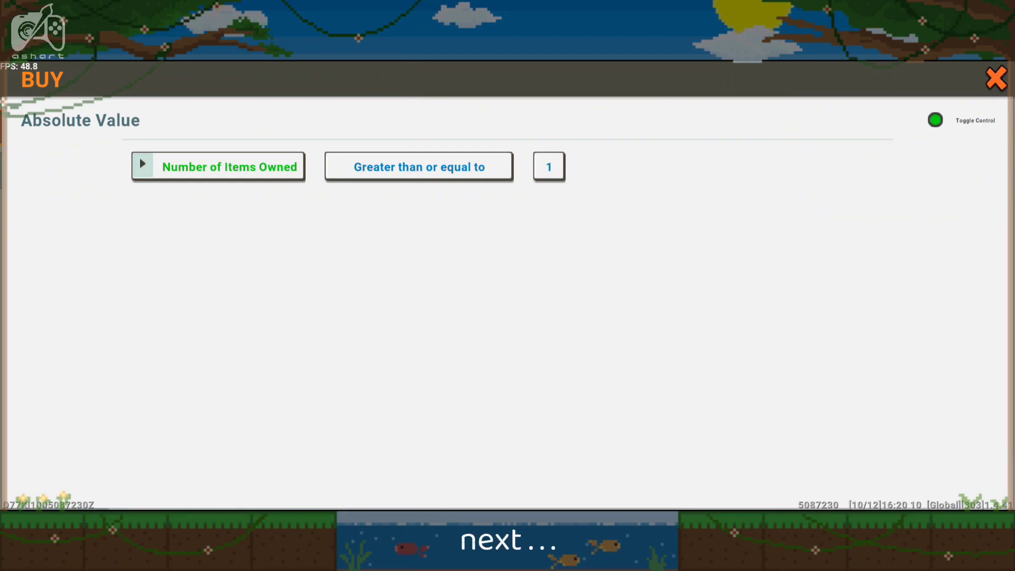
{"action": "left_click", "coordinate": [996, 79]}
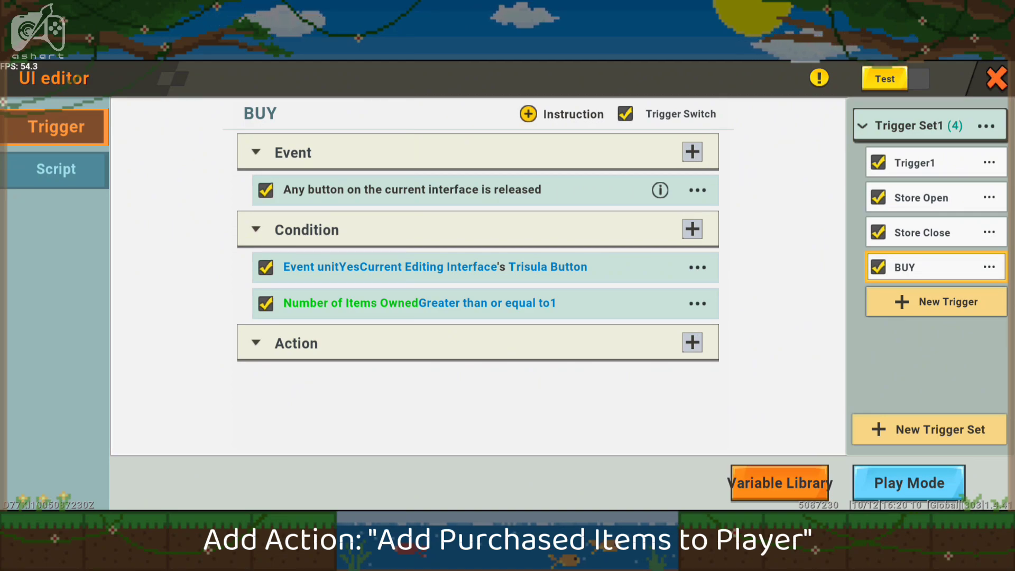
Add an "Add Item to player's Backpack" action to the BUY trigger with Mithril Rake as the item type
{"action": "left_click", "coordinate": [696, 344]}
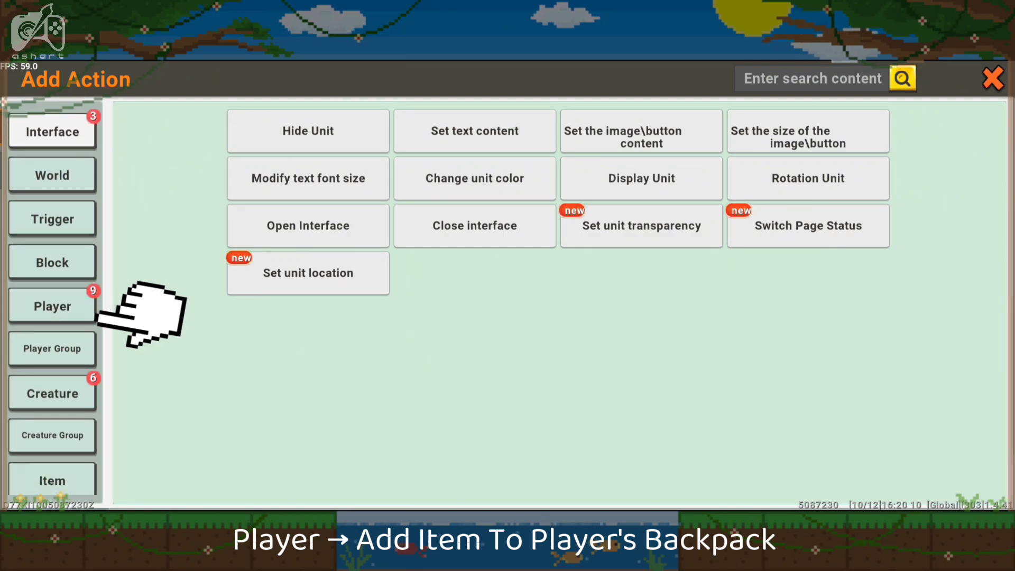
{"action": "left_click", "coordinate": [52, 306]}
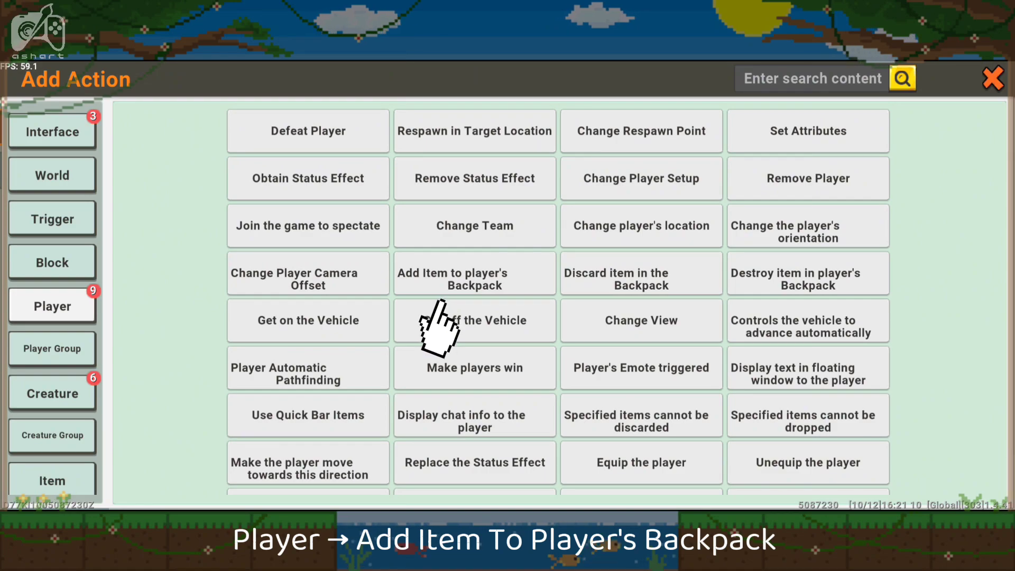
{"action": "left_click", "coordinate": [440, 293]}
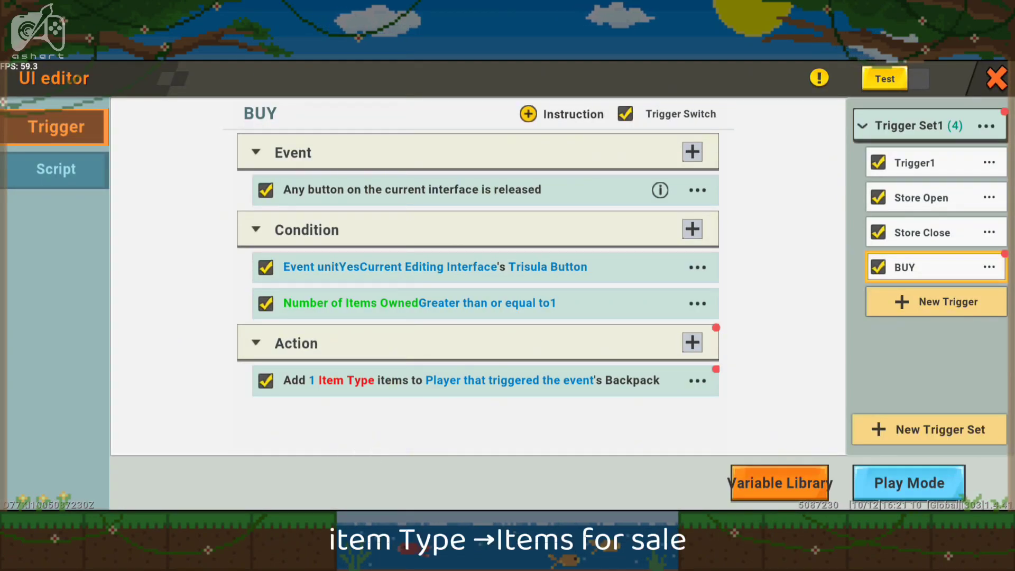
{"action": "left_click", "coordinate": [455, 380]}
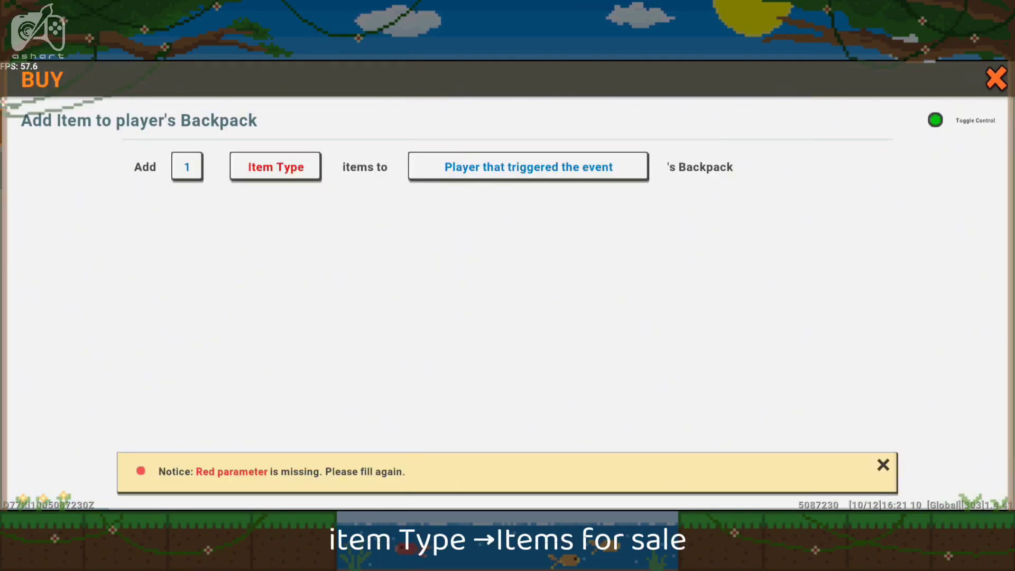
{"action": "left_click", "coordinate": [276, 167]}
{"action": "left_click", "coordinate": [461, 188]}
{"action": "left_click", "coordinate": [262, 218]}
{"action": "left_click", "coordinate": [262, 262]}
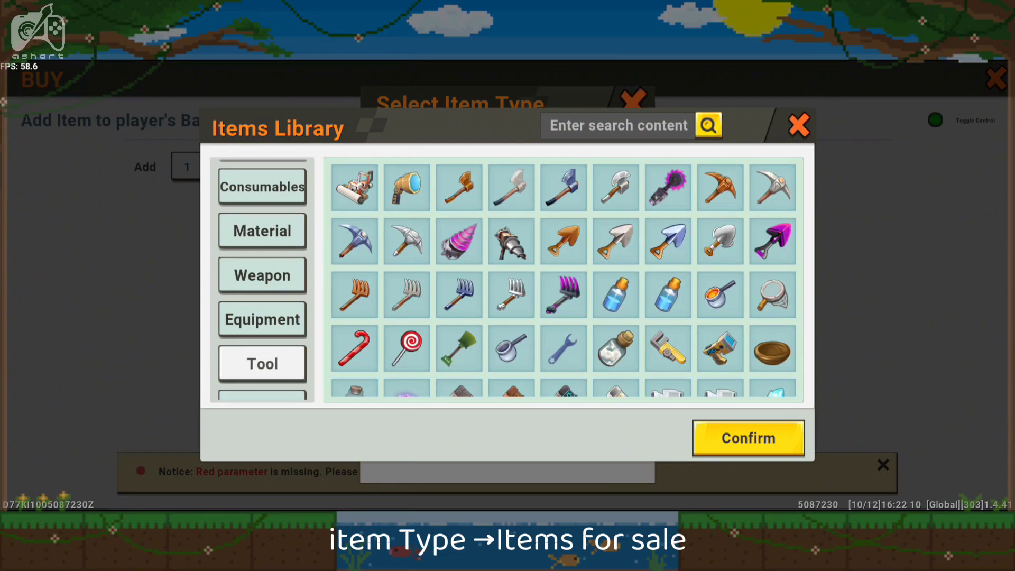
{"action": "left_click", "coordinate": [459, 294]}
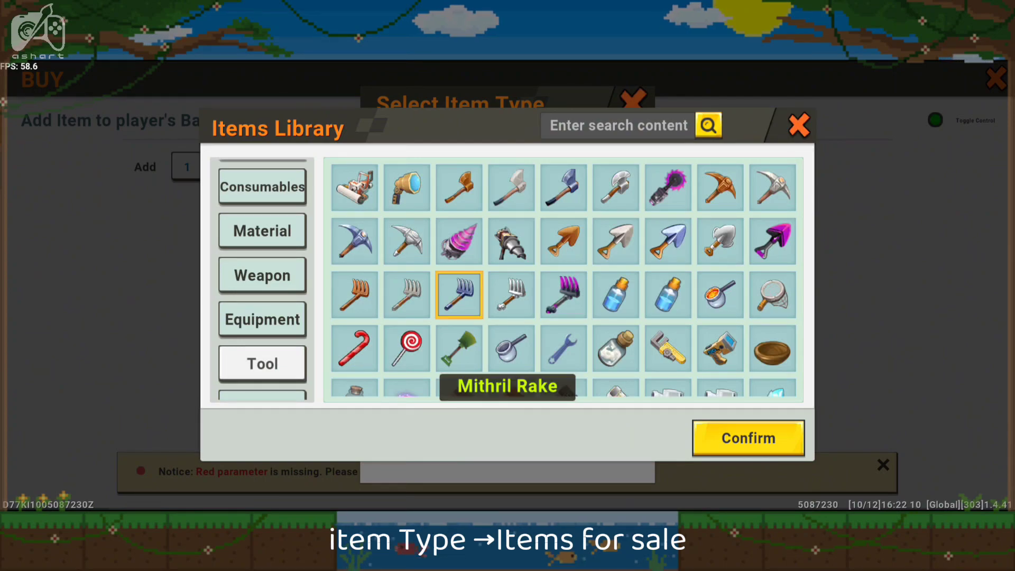
{"action": "left_click", "coordinate": [748, 438]}
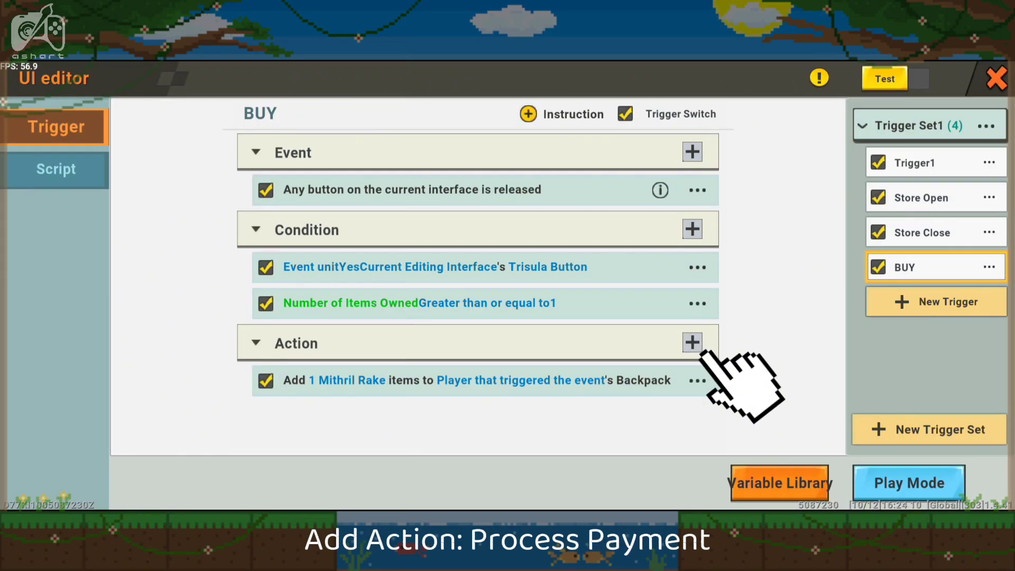
Add a "Destroy item in player's Backpack" action to the BUY trigger and set its quantity to 1
{"action": "left_click", "coordinate": [693, 342]}
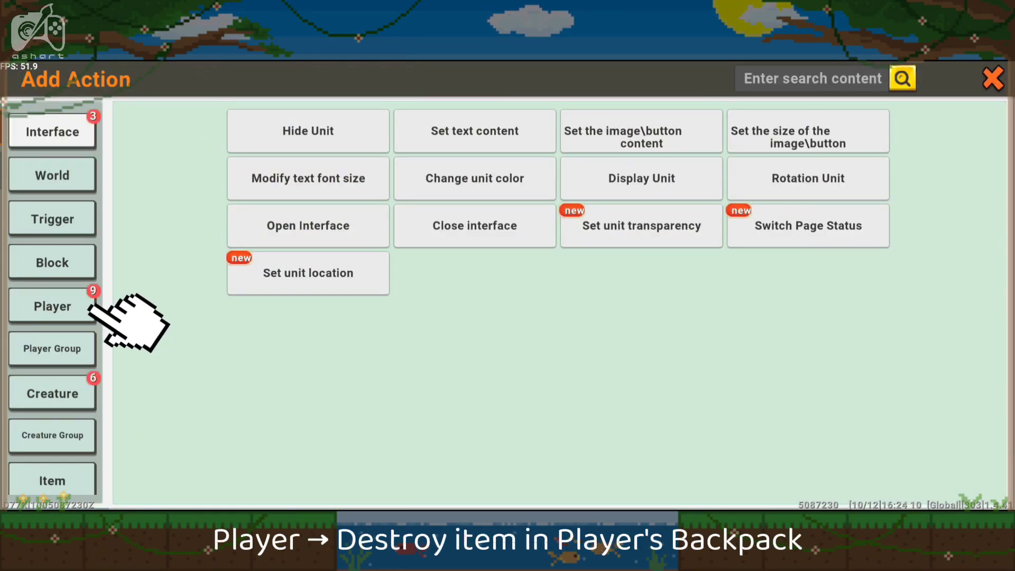
{"action": "left_click", "coordinate": [84, 307]}
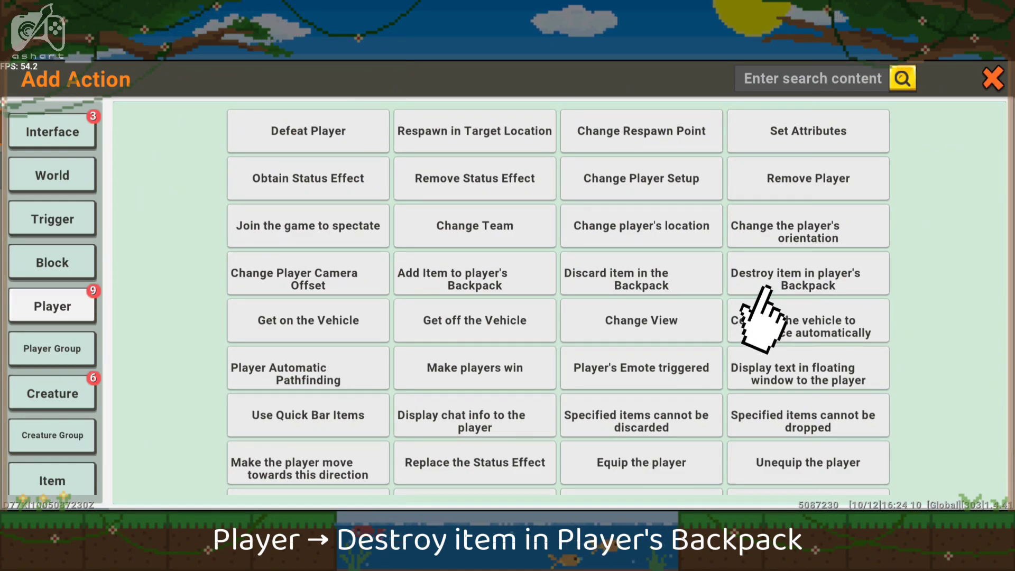
{"action": "left_click", "coordinate": [761, 285]}
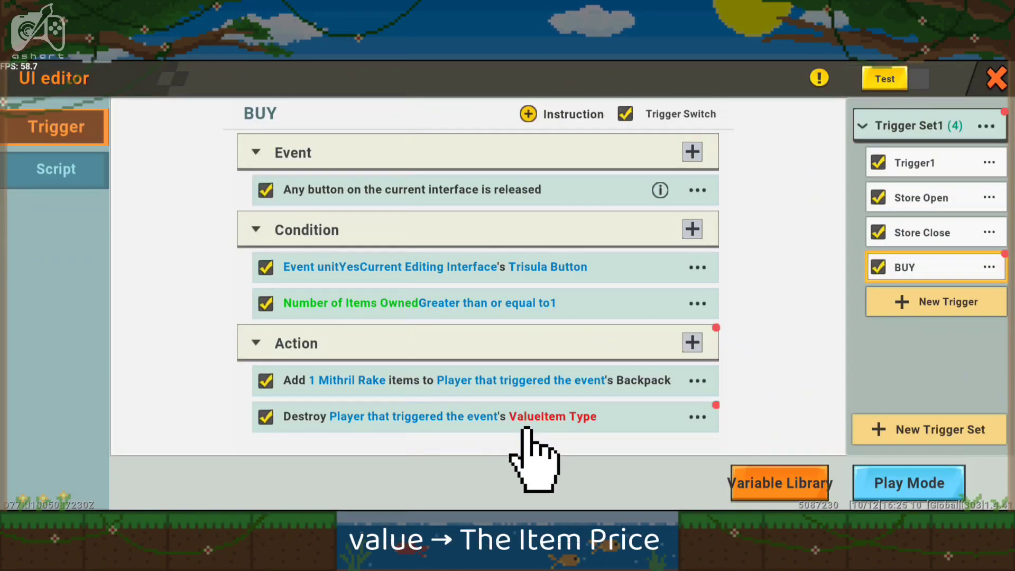
{"action": "left_click", "coordinate": [528, 417]}
{"action": "left_click", "coordinate": [513, 166]}
{"action": "left_click", "coordinate": [454, 154]}
{"action": "type", "text": "1"}
{"action": "key", "text": "Return"}
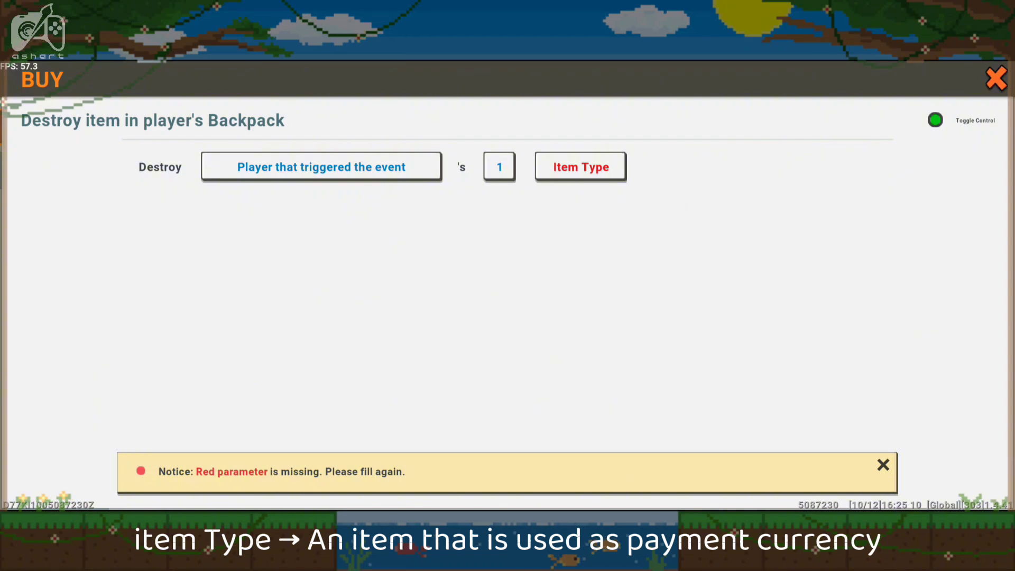
Set the item type destroyed by the BUY trigger to Mithril from the Material items and leave the trigger editor
{"action": "left_click", "coordinate": [580, 166]}
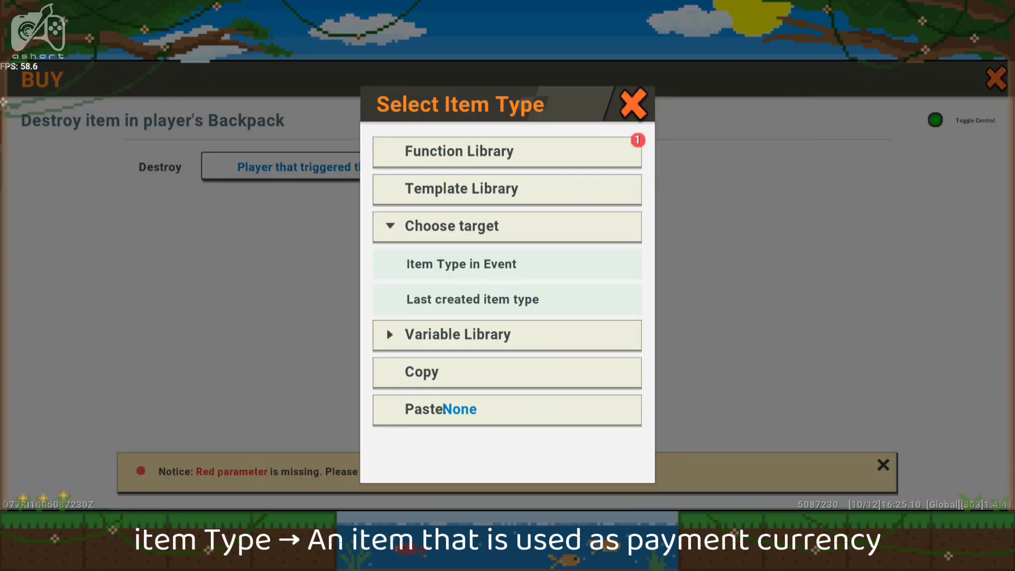
{"action": "left_click", "coordinate": [506, 189]}
{"action": "left_click", "coordinate": [262, 263]}
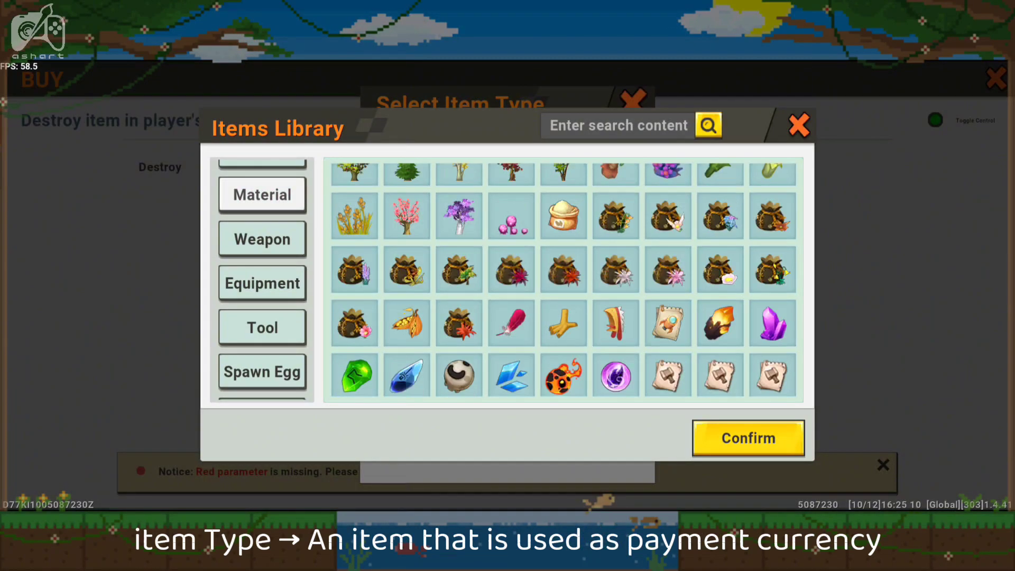
{"action": "scroll", "coordinate": [563, 280], "scroll_direction": "down", "scroll_amount": 10}
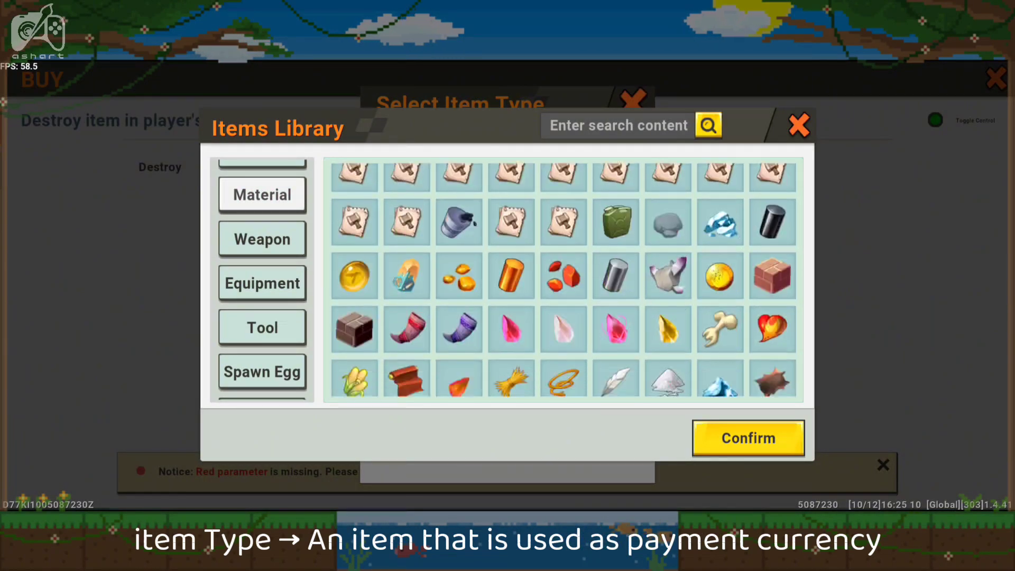
{"action": "left_click", "coordinate": [616, 272]}
{"action": "left_click", "coordinate": [748, 438]}
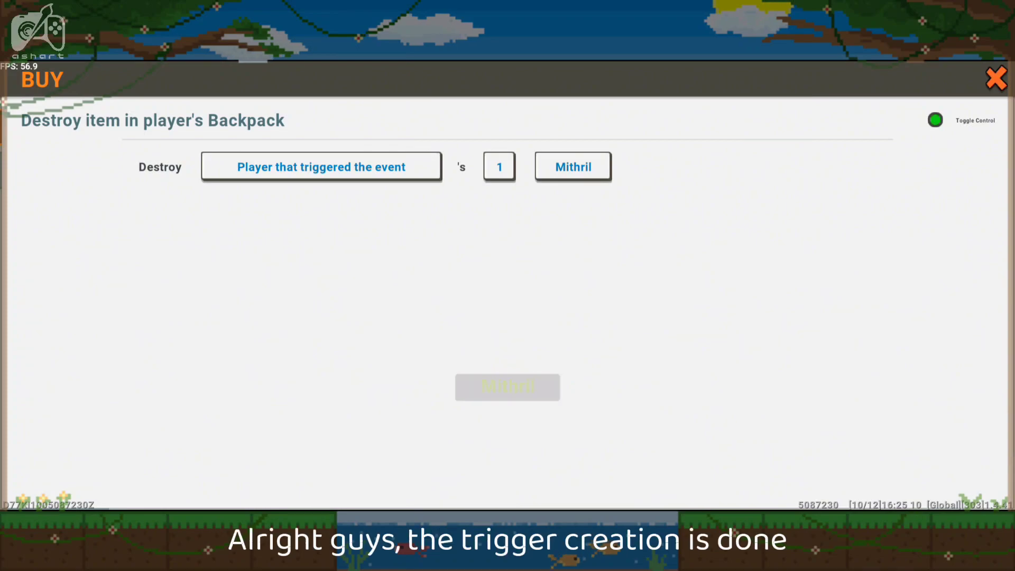
{"action": "left_click", "coordinate": [995, 78]}
{"action": "left_click", "coordinate": [996, 78]}
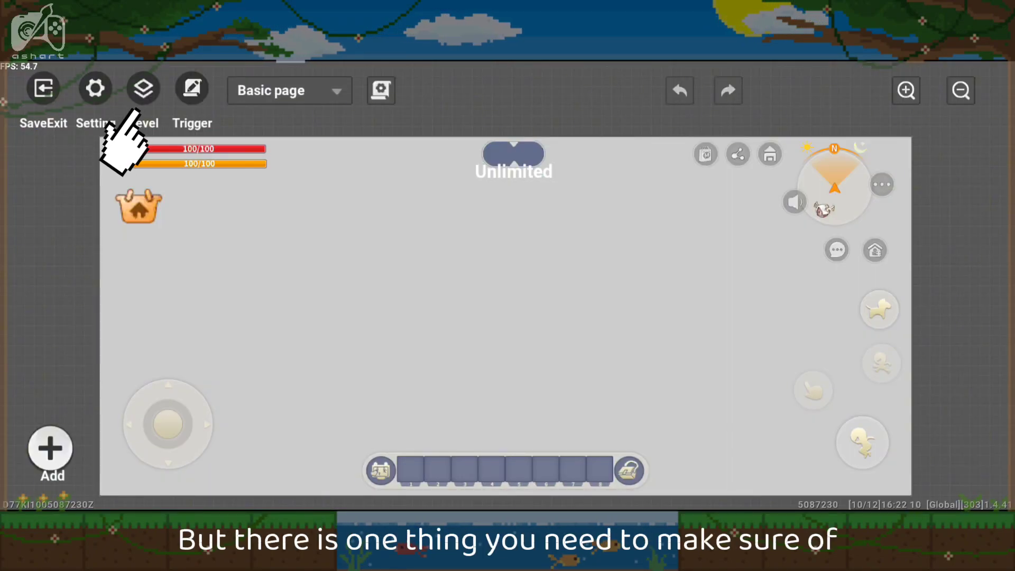
Show the BG1 store background in the level settings and hide it again
{"action": "left_click", "coordinate": [143, 88]}
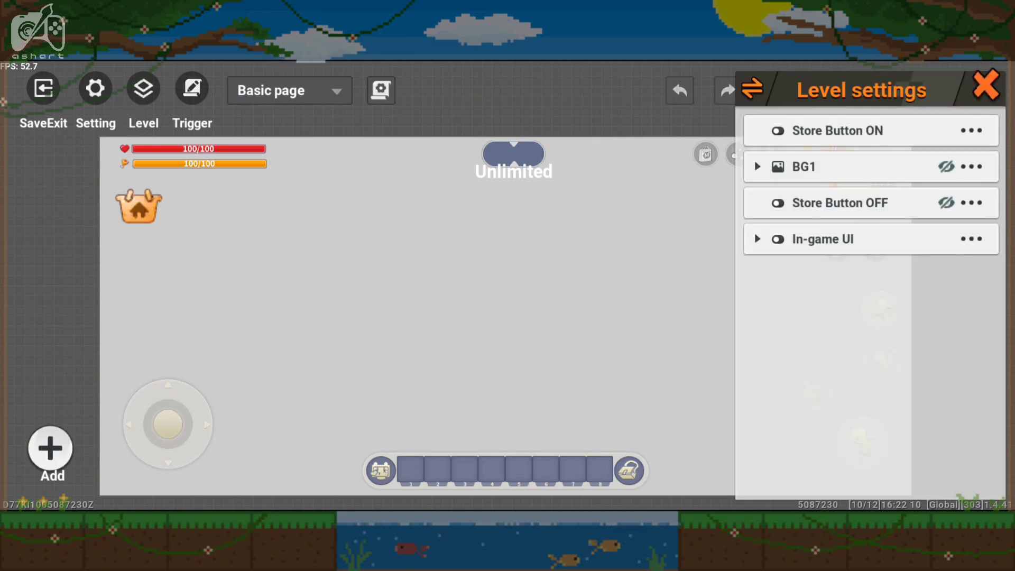
{"action": "left_click", "coordinate": [846, 167]}
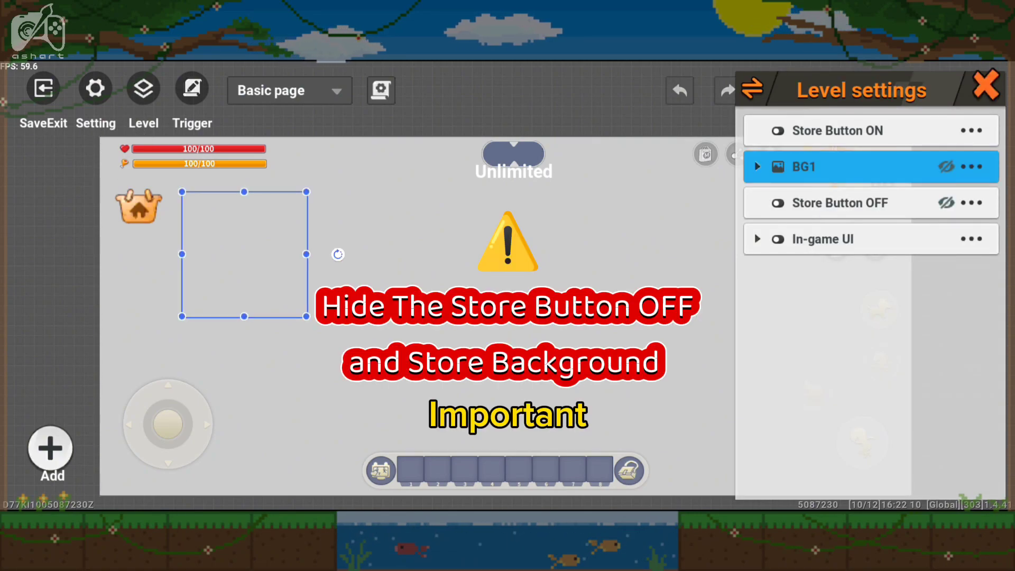
{"action": "left_click", "coordinate": [972, 166]}
{"action": "left_click", "coordinate": [916, 209]}
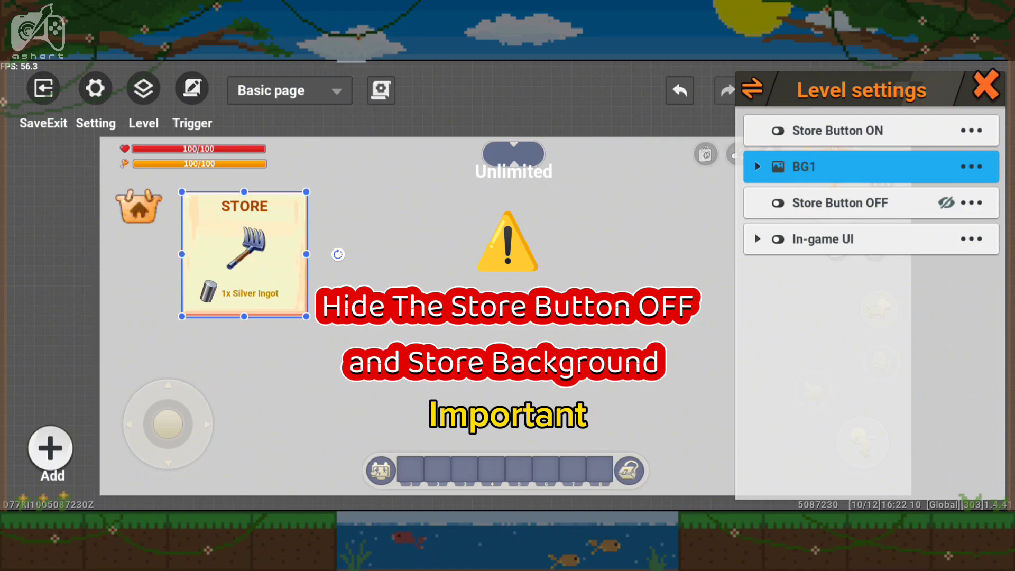
{"action": "left_click", "coordinate": [972, 167]}
{"action": "left_click", "coordinate": [910, 210]}
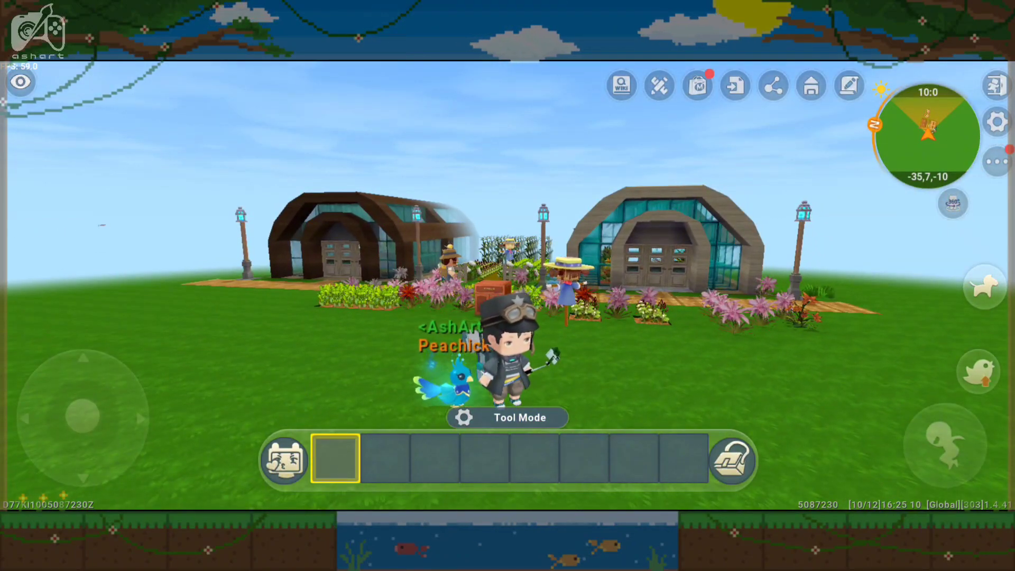
Switch the map to play mode and test opening and closing the store panel with its basket button
{"action": "left_click", "coordinate": [996, 122]}
{"action": "left_click", "coordinate": [317, 379]}
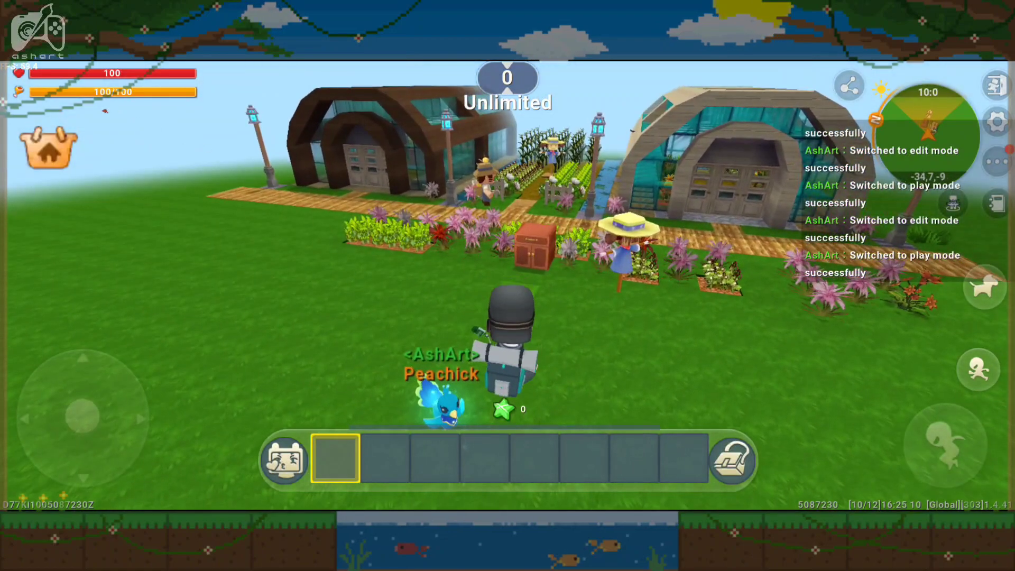
{"action": "left_click", "coordinate": [49, 149]}
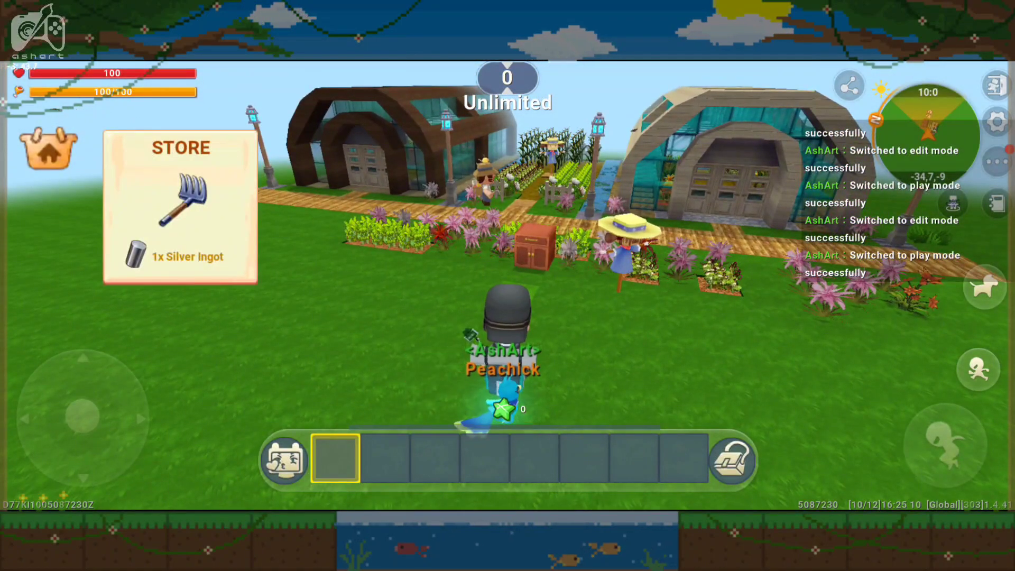
{"action": "left_click", "coordinate": [49, 149]}
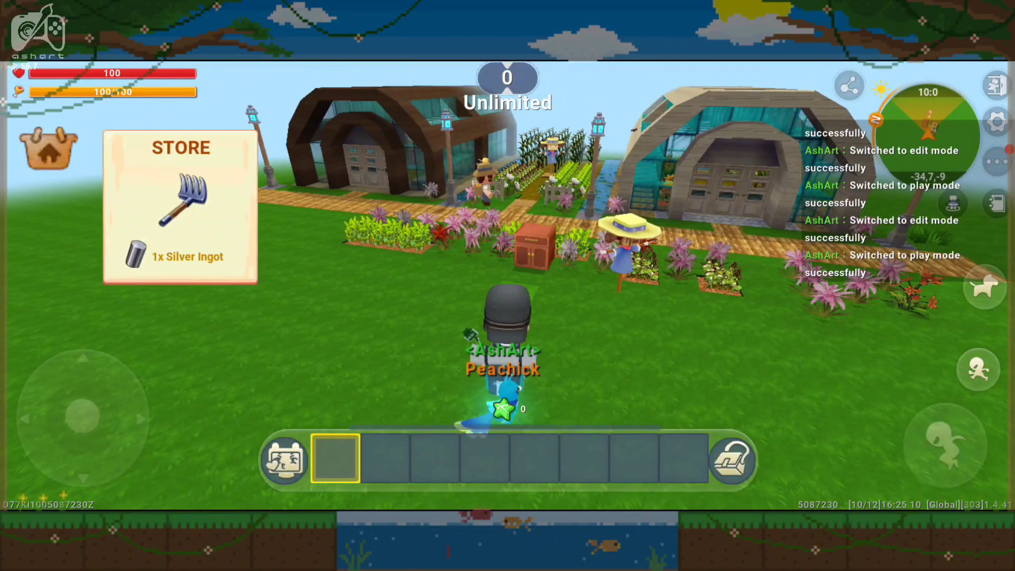
Fetch Mithril from the Chinese Cabinet and exchange it for a Mithril Rake in the store
{"action": "left_click_drag", "start_coordinate": [116, 380], "coordinate": [143, 332]}
{"action": "left_click", "coordinate": [621, 288]}
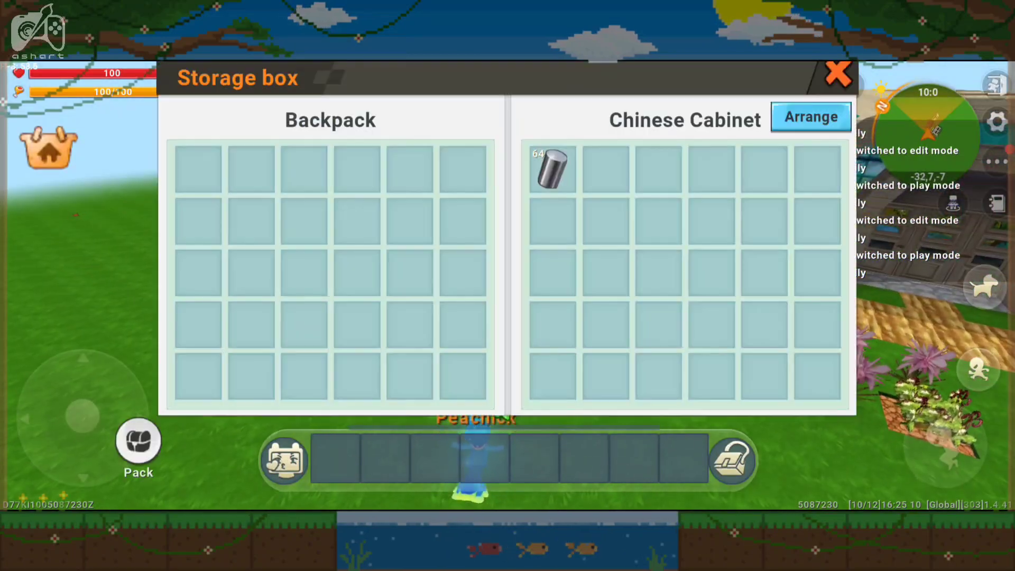
{"action": "left_click", "coordinate": [553, 169]}
{"action": "left_click", "coordinate": [838, 74]}
{"action": "left_click_drag", "start_coordinate": [98, 326], "coordinate": [151, 381]}
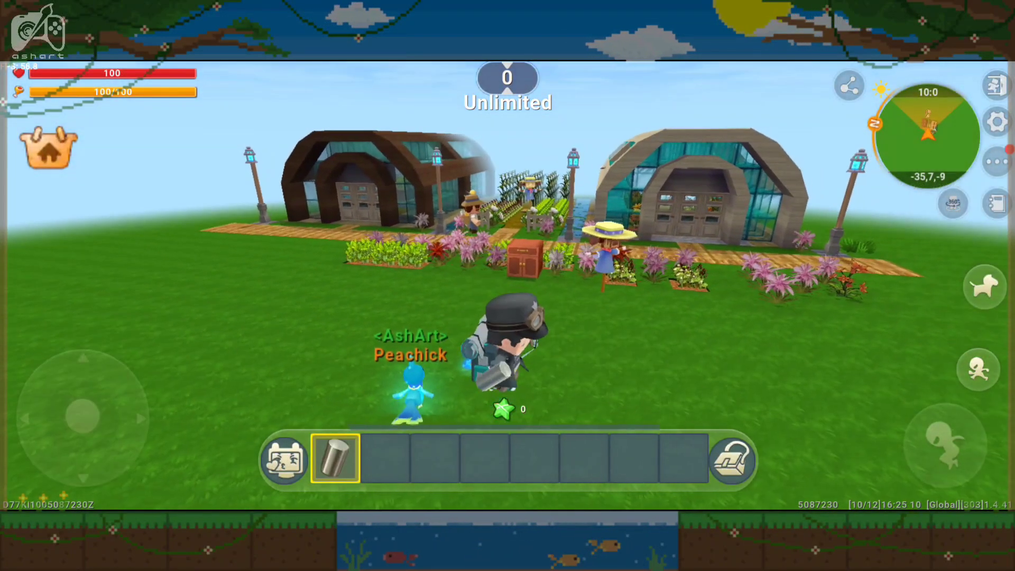
{"action": "left_click", "coordinate": [48, 148]}
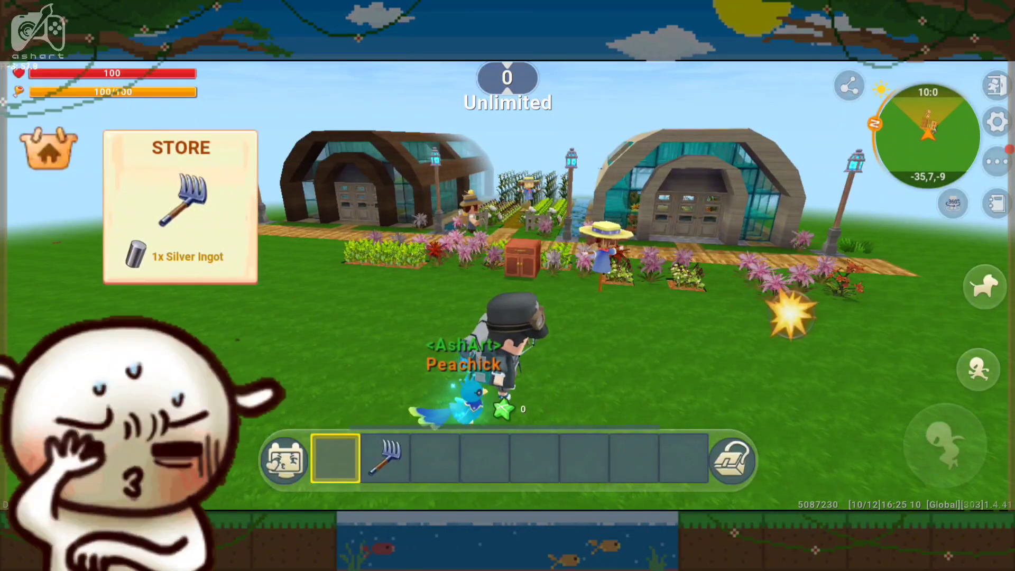
Equip the purchased Mithril Rake and till the grass in front of the cabinet
{"action": "left_click_drag", "start_coordinate": [788, 314], "coordinate": [724, 359]}
{"action": "left_click_drag", "start_coordinate": [83, 416], "coordinate": [117, 394]}
{"action": "left_click", "coordinate": [384, 459]}
{"action": "left_click", "coordinate": [871, 387]}
{"action": "left_click_drag", "start_coordinate": [107, 341], "coordinate": [142, 357]}
{"action": "left_click", "coordinate": [871, 387]}
{"action": "left_click_drag", "start_coordinate": [760, 296], "coordinate": [716, 238]}
{"action": "left_click", "coordinate": [534, 458]}
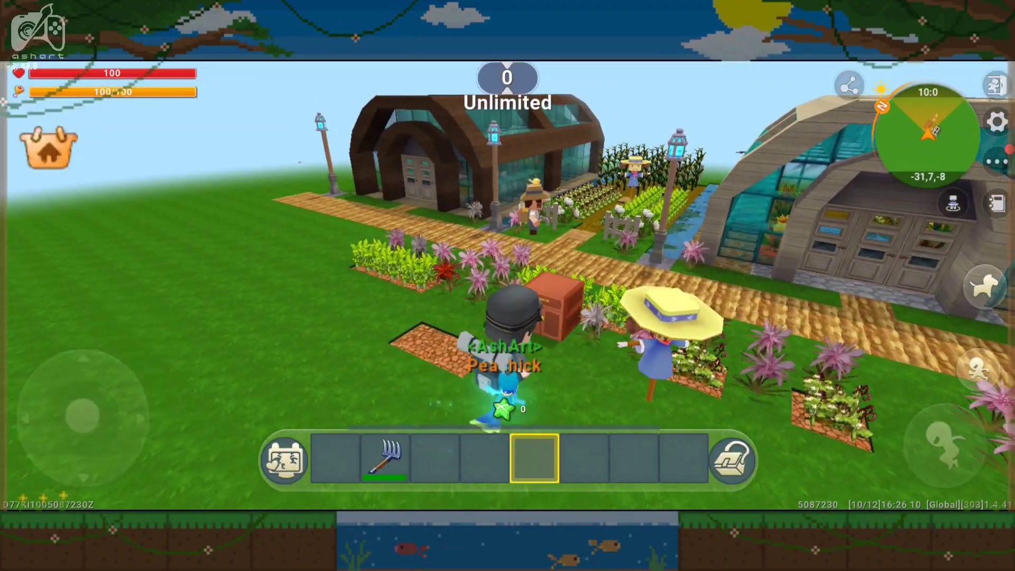
Fetch more Mithril from the cabinet for a second Mithril Rake and use that rake on the grass
{"action": "left_click", "coordinate": [558, 297]}
{"action": "left_click", "coordinate": [838, 74]}
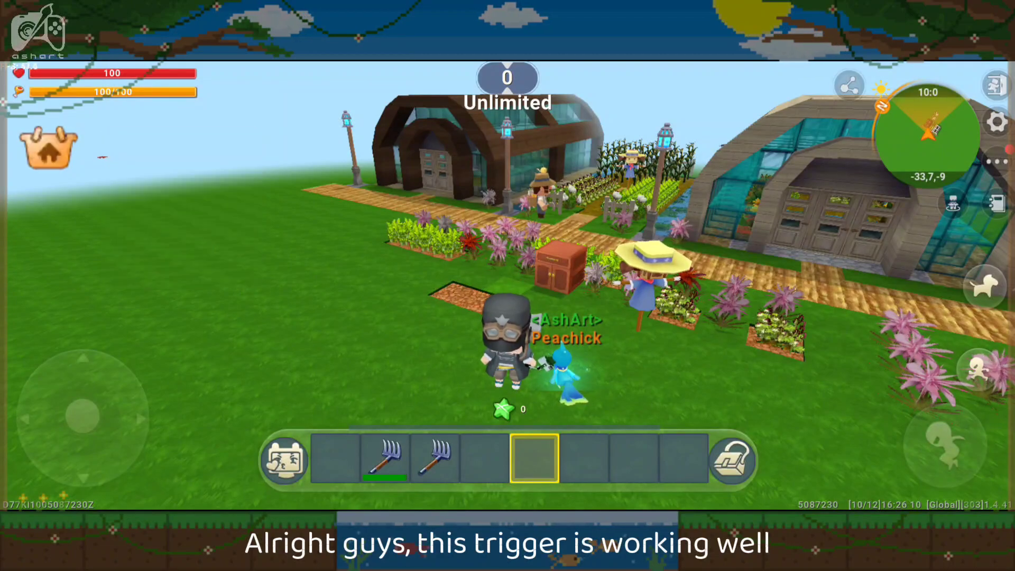
{"action": "left_click", "coordinate": [435, 459]}
{"action": "left_click_drag", "start_coordinate": [687, 237], "coordinate": [740, 307]}
{"action": "left_click_drag", "start_coordinate": [83, 416], "coordinate": [77, 370]}
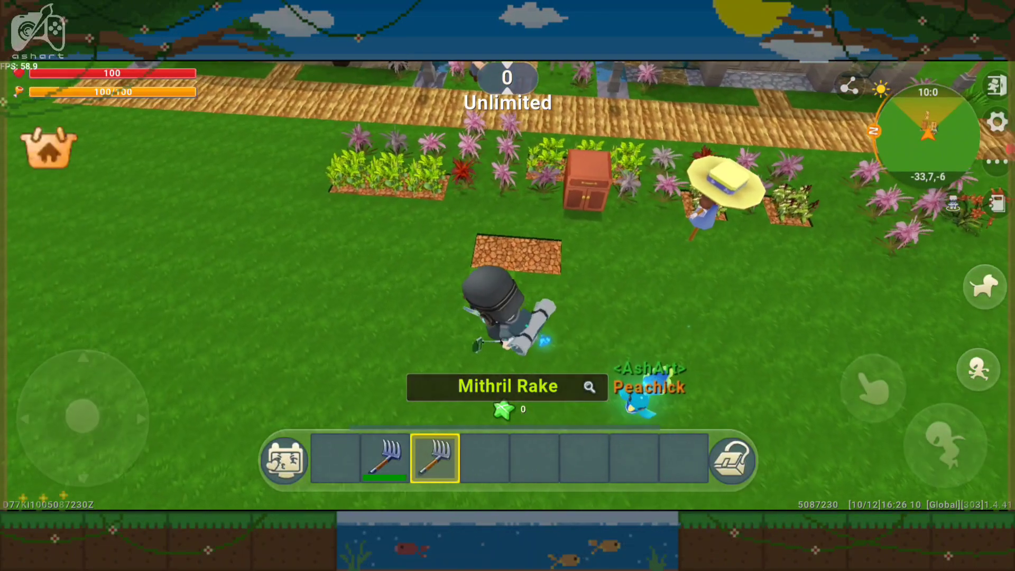
{"action": "left_click", "coordinate": [872, 388]}
{"action": "left_click", "coordinate": [872, 388]}
{"action": "left_click_drag", "start_coordinate": [137, 334], "coordinate": [119, 324]}
{"action": "left_click_drag", "start_coordinate": [739, 339], "coordinate": [740, 264]}
{"action": "left_click_drag", "start_coordinate": [119, 325], "coordinate": [148, 340]}
{"action": "left_click_drag", "start_coordinate": [775, 290], "coordinate": [813, 260]}
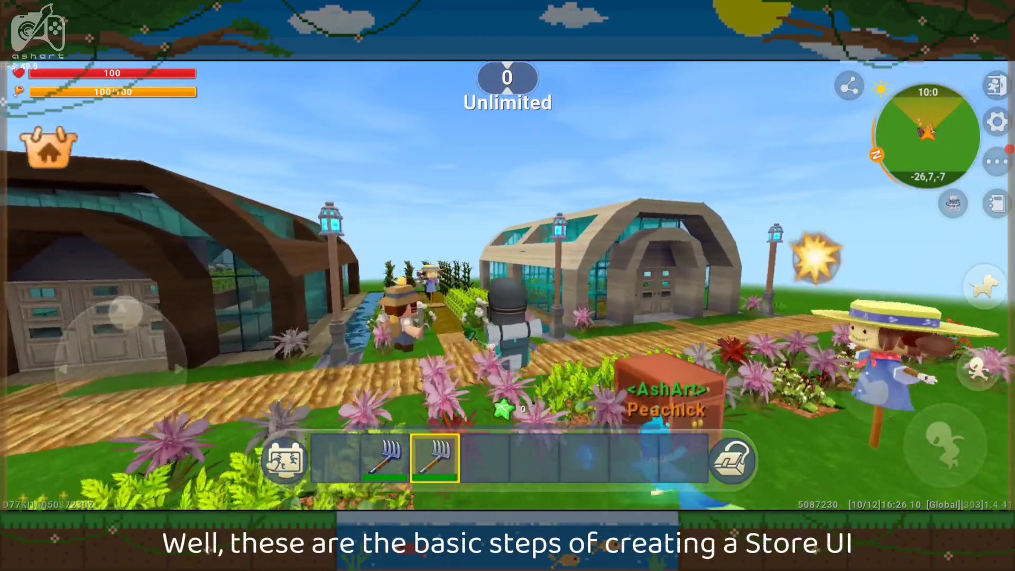
{"action": "left_click_drag", "start_coordinate": [148, 341], "coordinate": [142, 391]}
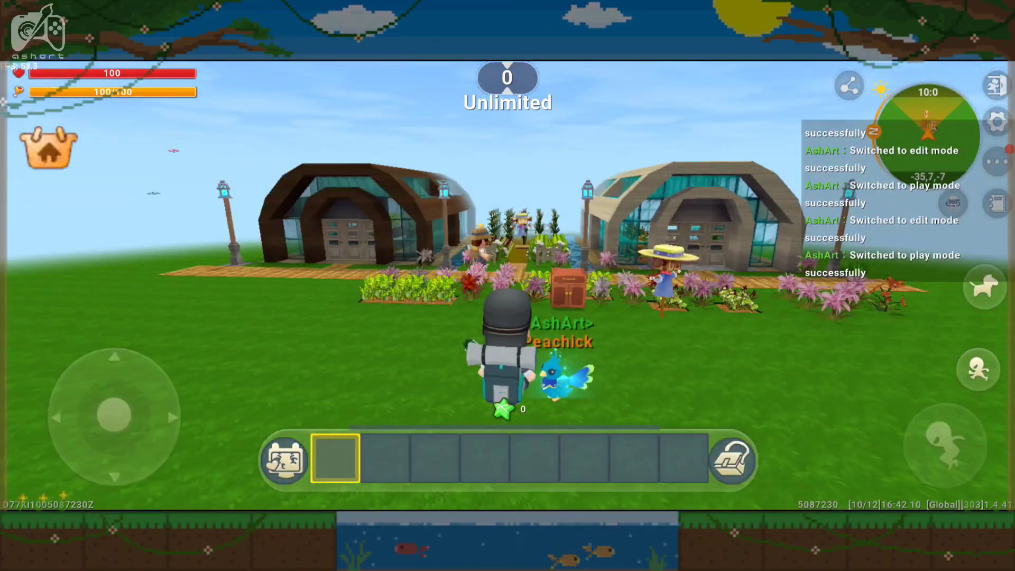
Collect 3 Mithril from the cabinet and buy the rake and the shovel from the three-item store
{"action": "left_click_drag", "start_coordinate": [114, 415], "coordinate": [126, 394]}
{"action": "left_click_drag", "start_coordinate": [808, 360], "coordinate": [772, 362]}
{"action": "left_click_drag", "start_coordinate": [125, 394], "coordinate": [129, 391]}
{"action": "left_click", "coordinate": [581, 302]}
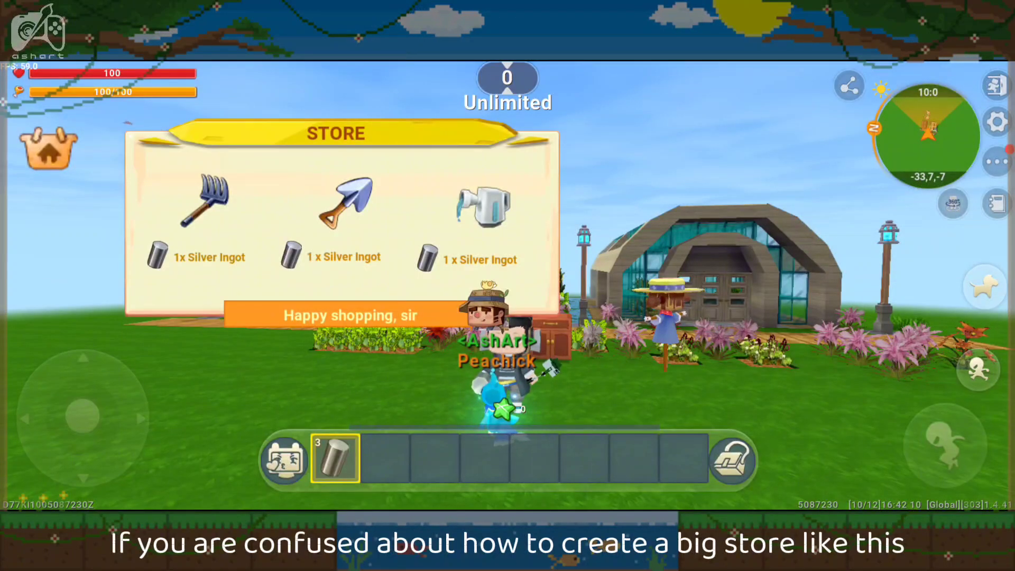
{"action": "left_click", "coordinate": [205, 200]}
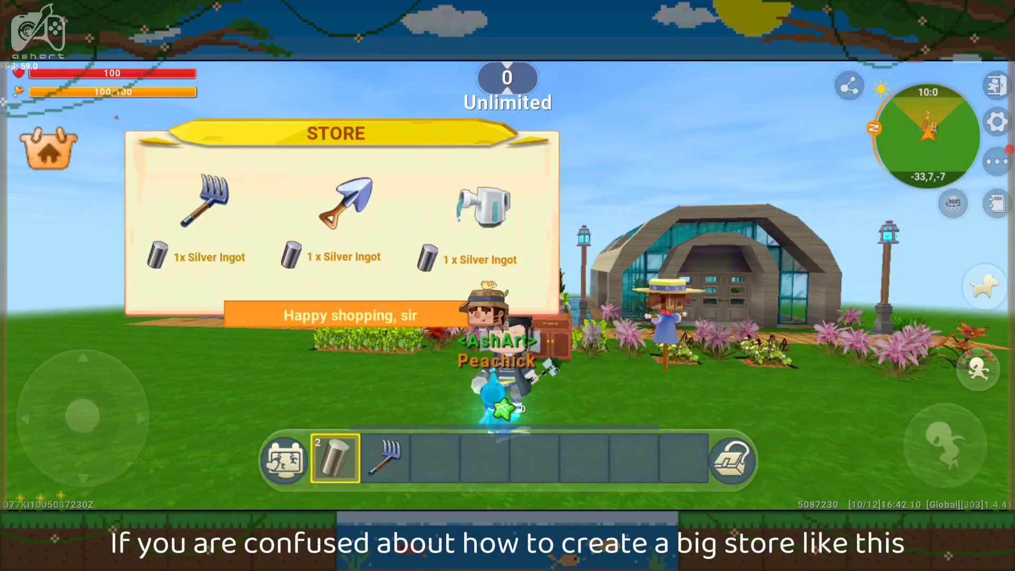
{"action": "left_click", "coordinate": [346, 202]}
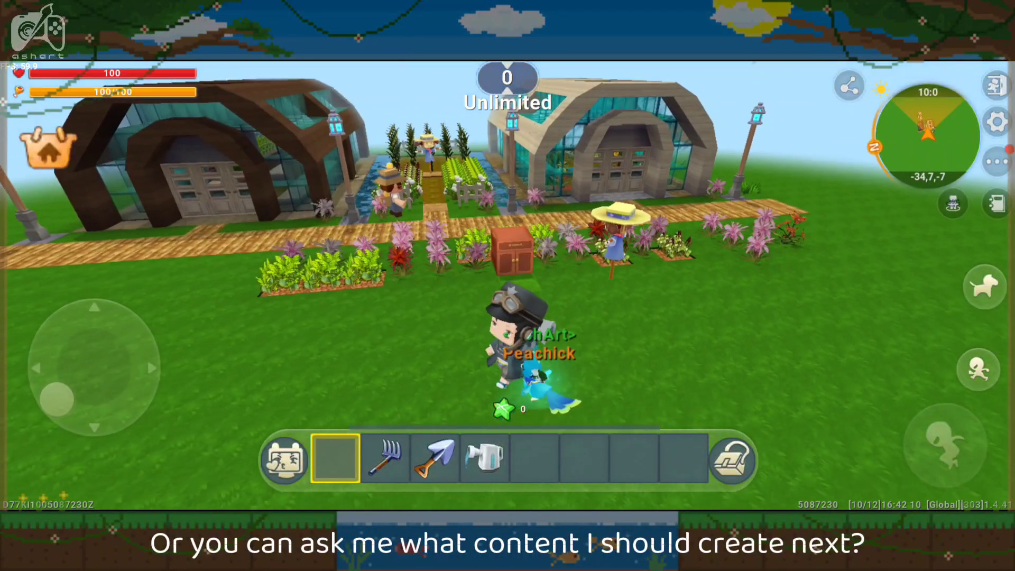
Equip the Mithril Rake bought in the three-item store and till a patch of grass
{"action": "left_click", "coordinate": [384, 458]}
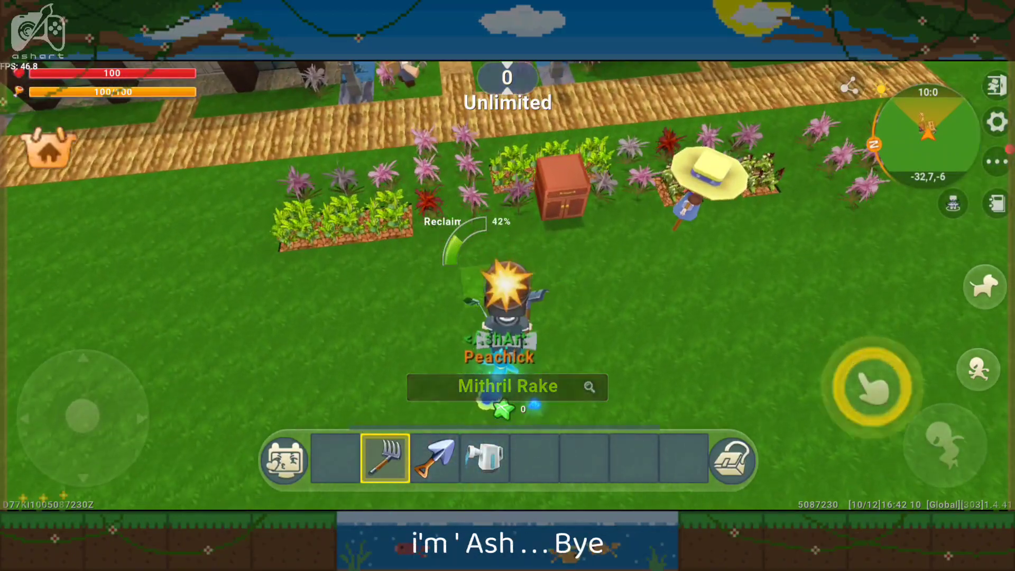
{"action": "left_click", "coordinate": [871, 385]}
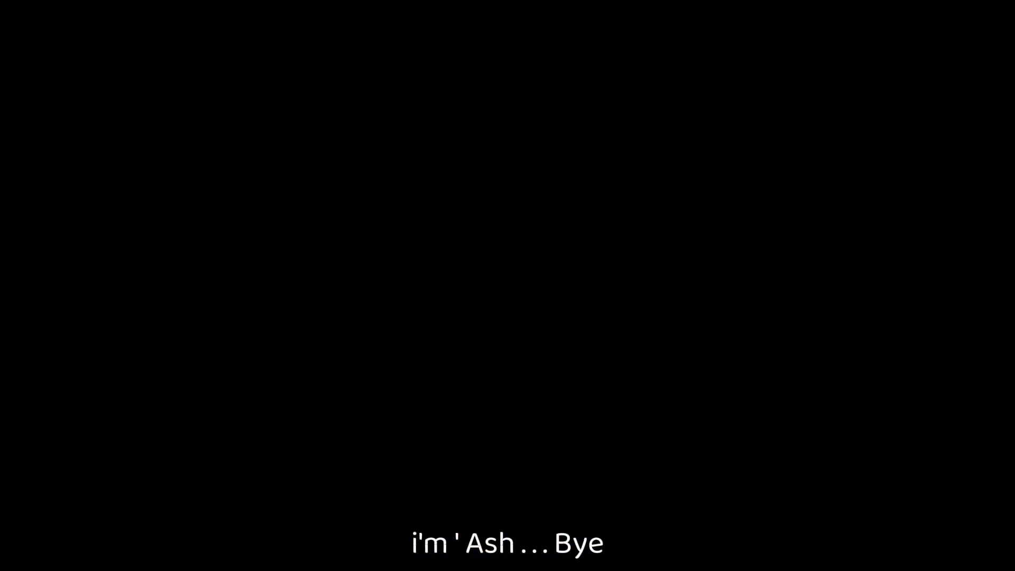